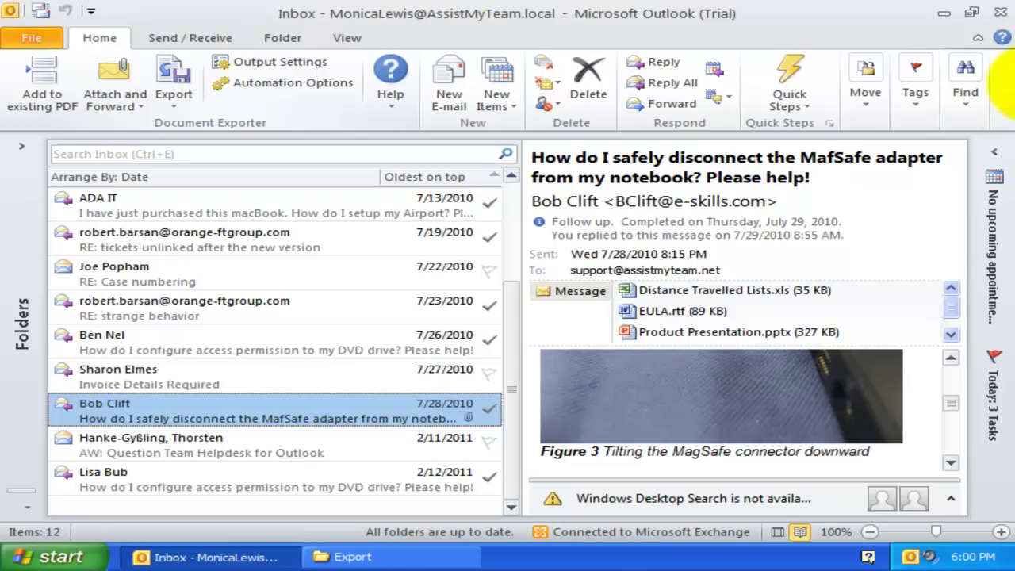
- Preview the MafSafe adapter message in its own window, then select it in the inbox
click(241, 123)
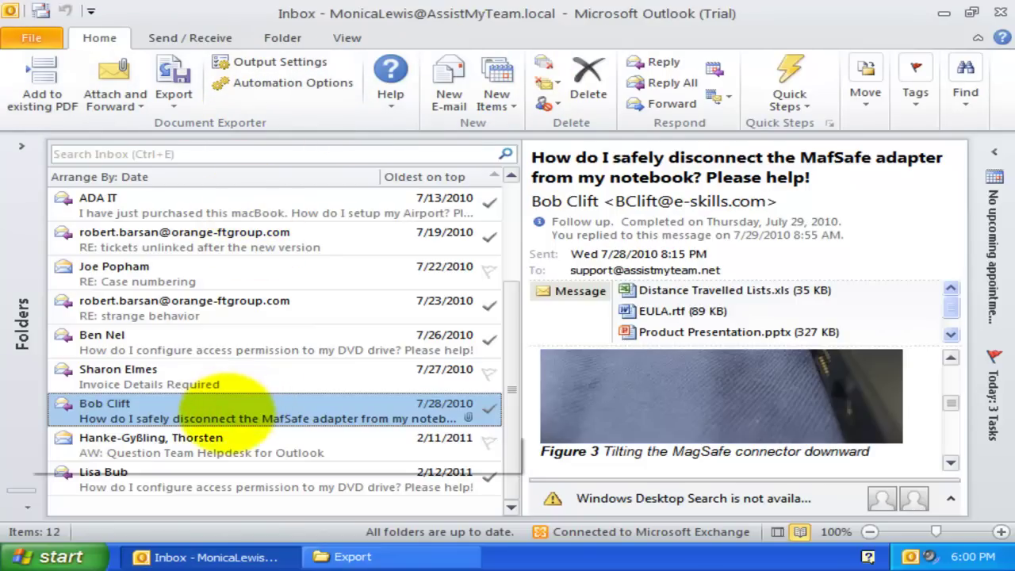
double_click(229, 411)
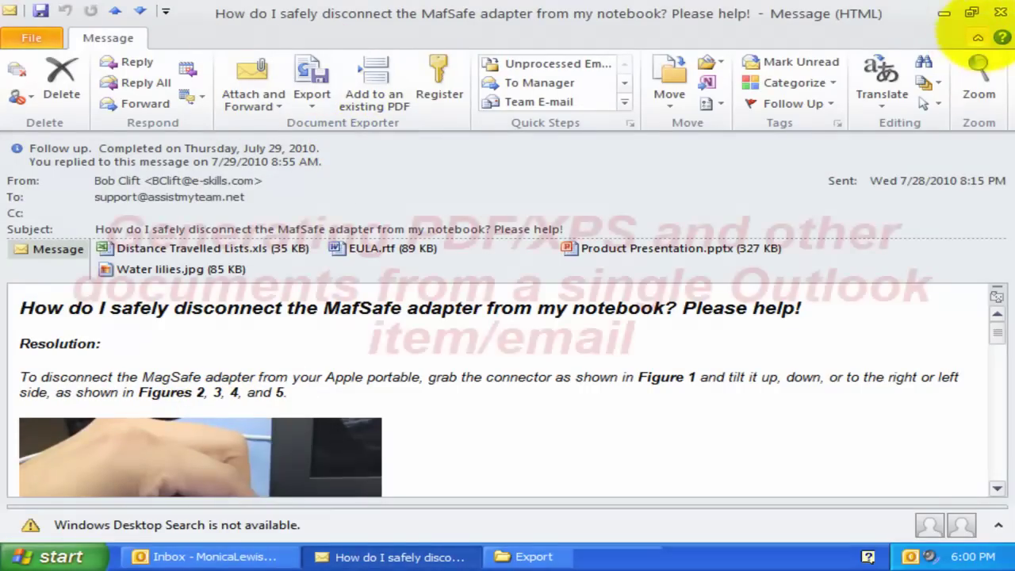
click(996, 13)
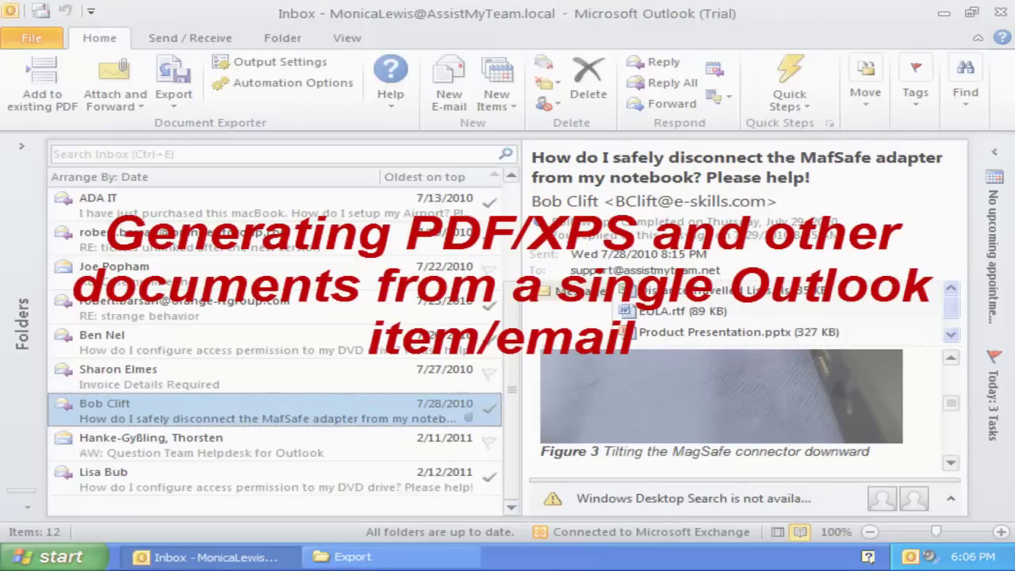
click(245, 408)
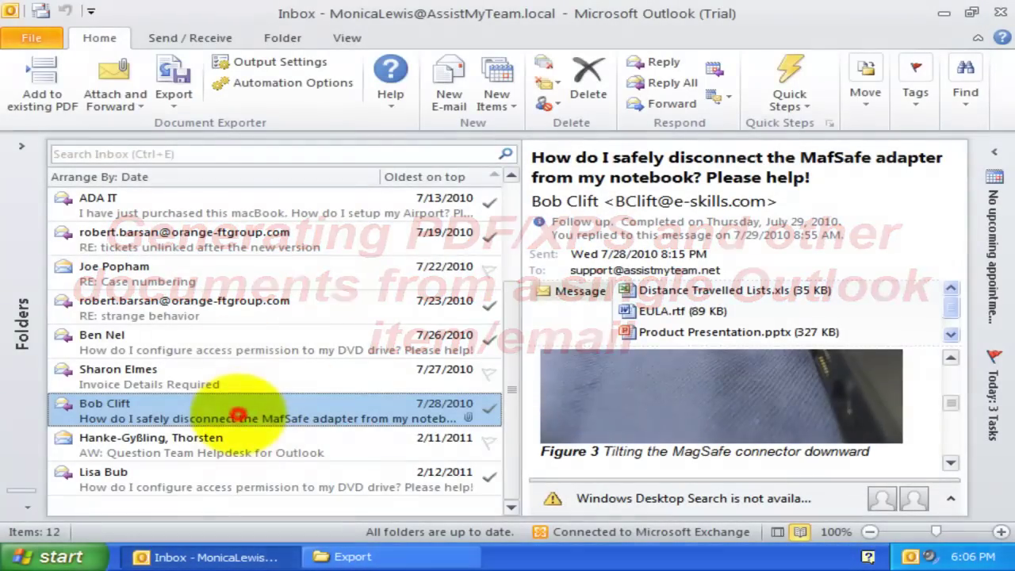
- Export the MafSafe message as a PDF into Export, keeping the suggested date-and-time file name
click(174, 84)
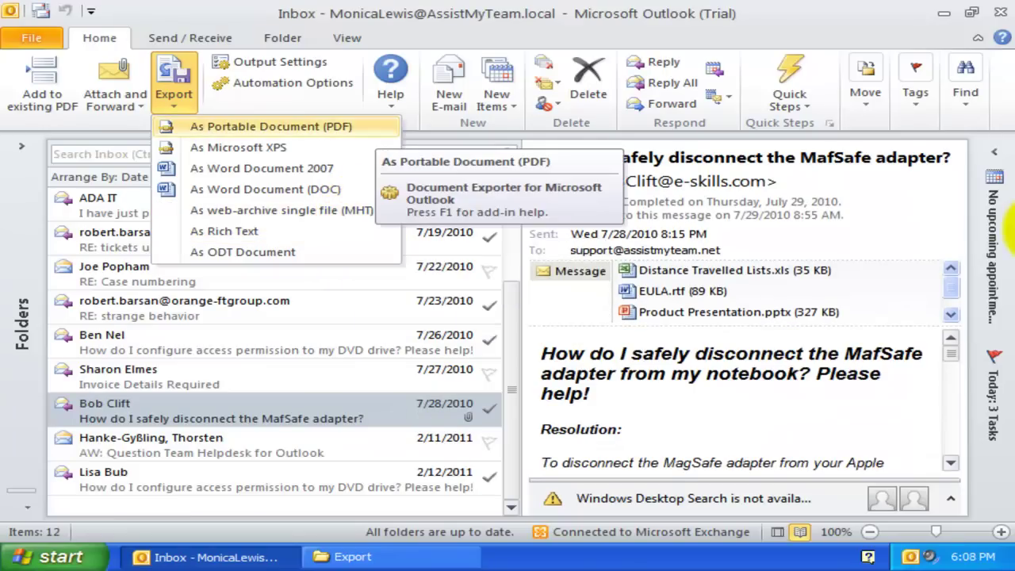
click(273, 126)
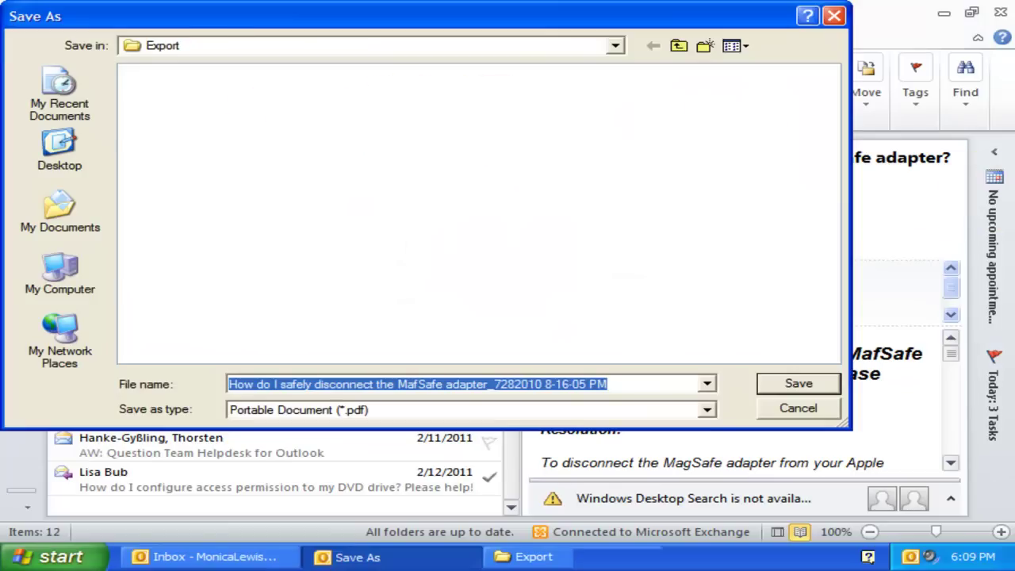
click(638, 381)
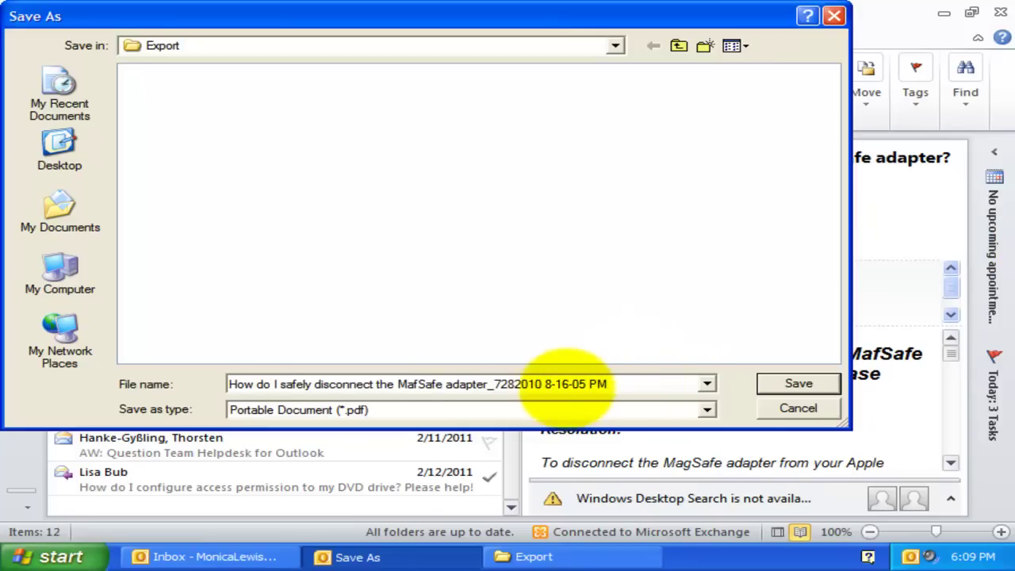
drag(493, 384, 634, 384)
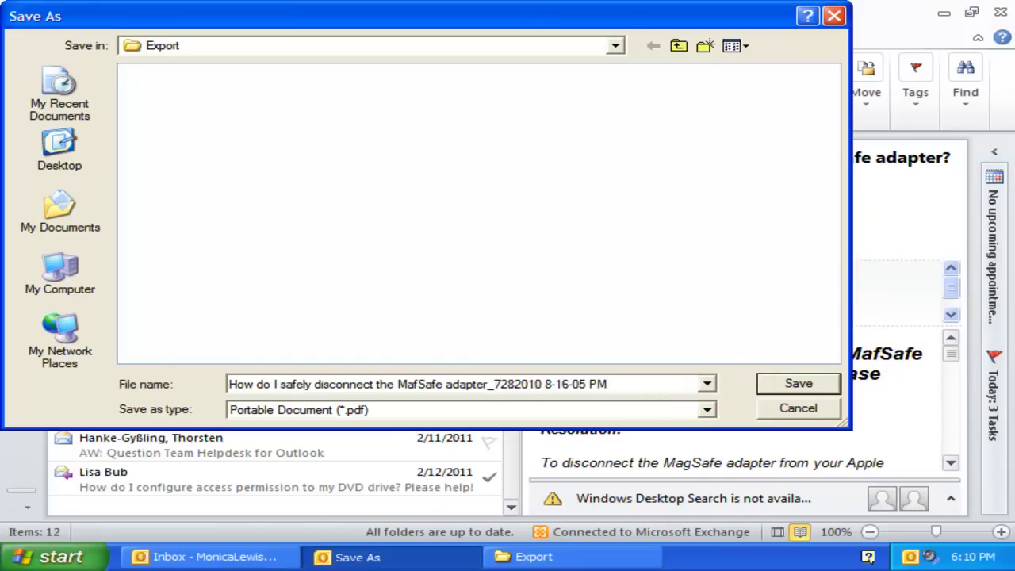
click(726, 380)
click(777, 383)
- In Output Settings, change the mail name's second part from ReceivedTime to SenderEmailAddress and save
click(401, 557)
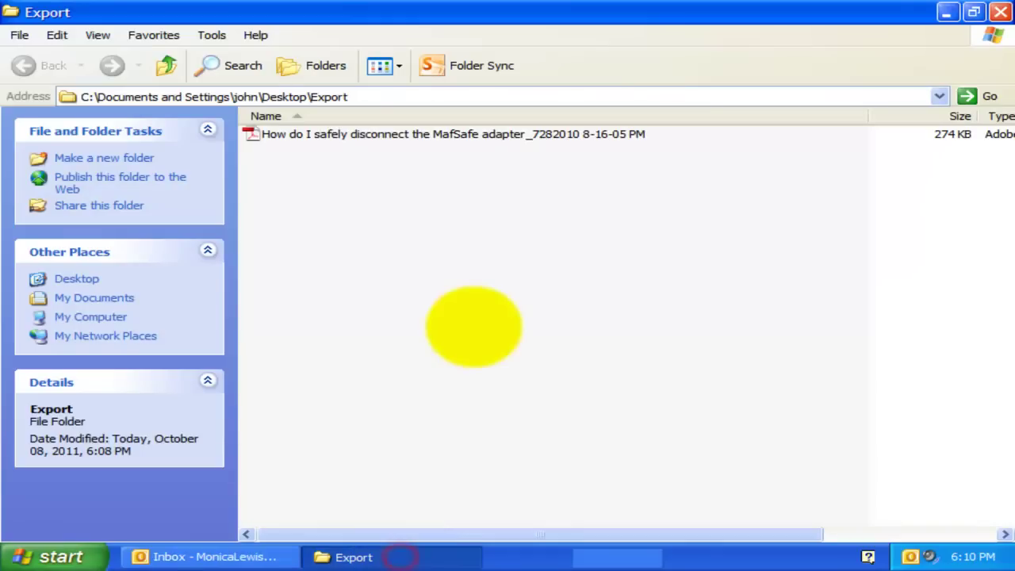
click(254, 547)
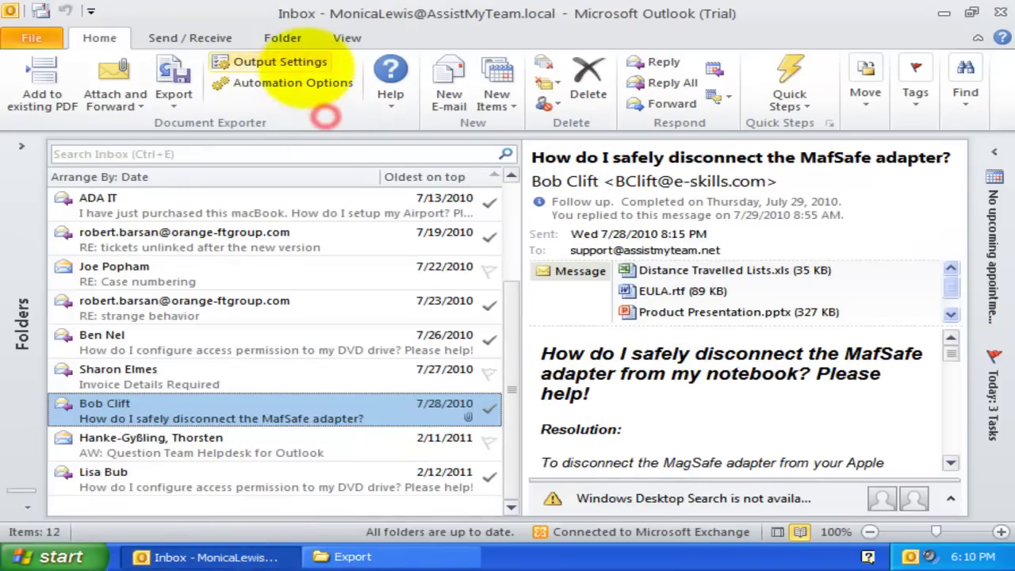
click(306, 67)
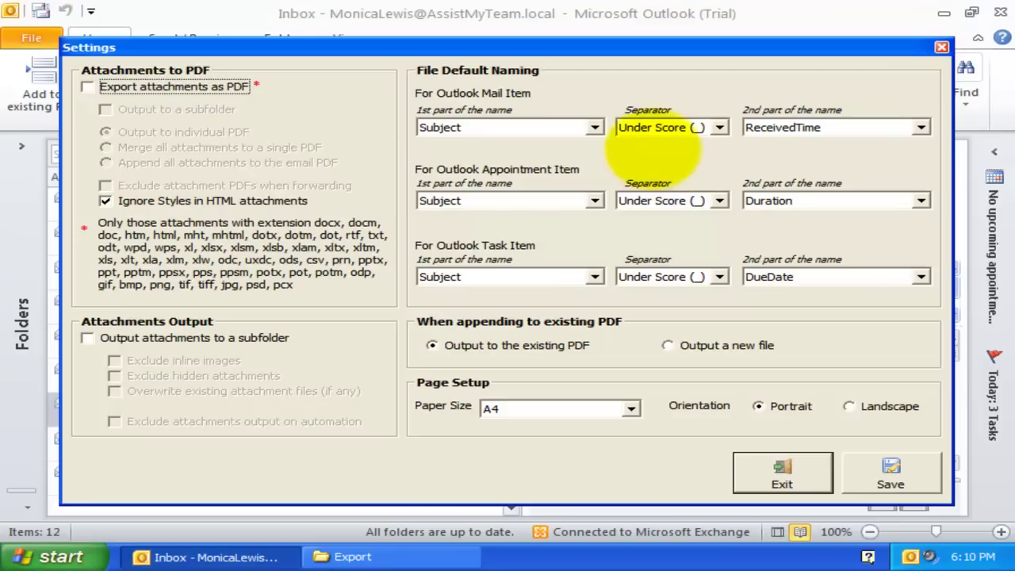
click(594, 127)
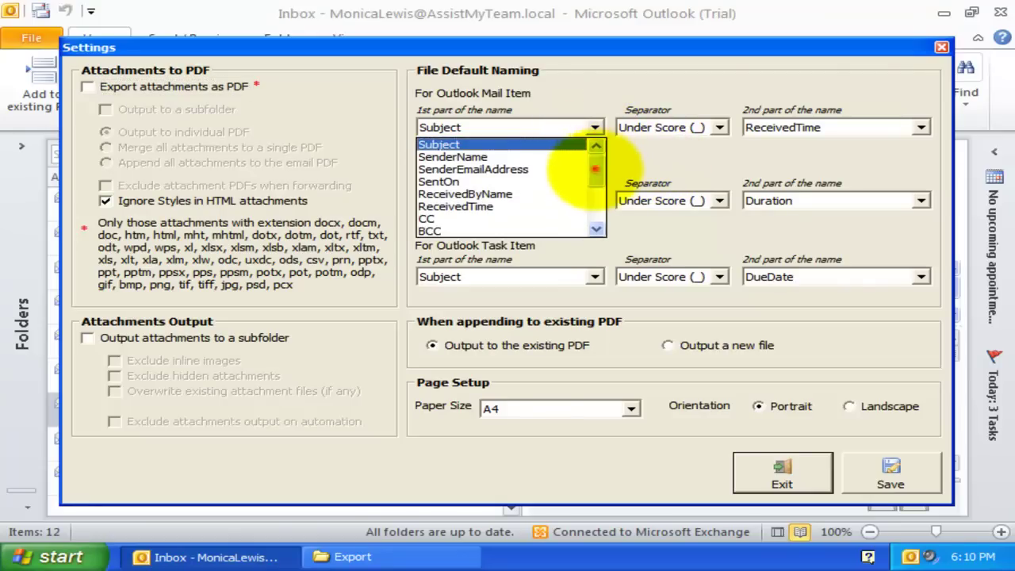
mouse_move(595, 167)
mouse_down()
mouse_move(595, 213)
mouse_move(594, 153)
mouse_up()
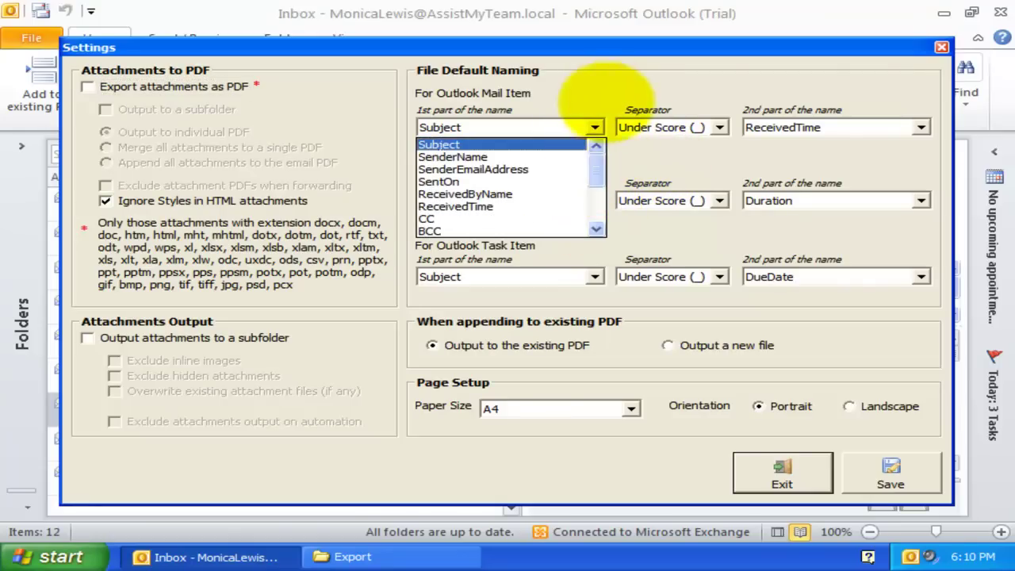
click(609, 96)
click(721, 127)
click(726, 127)
click(921, 126)
click(833, 169)
click(890, 471)
click(416, 556)
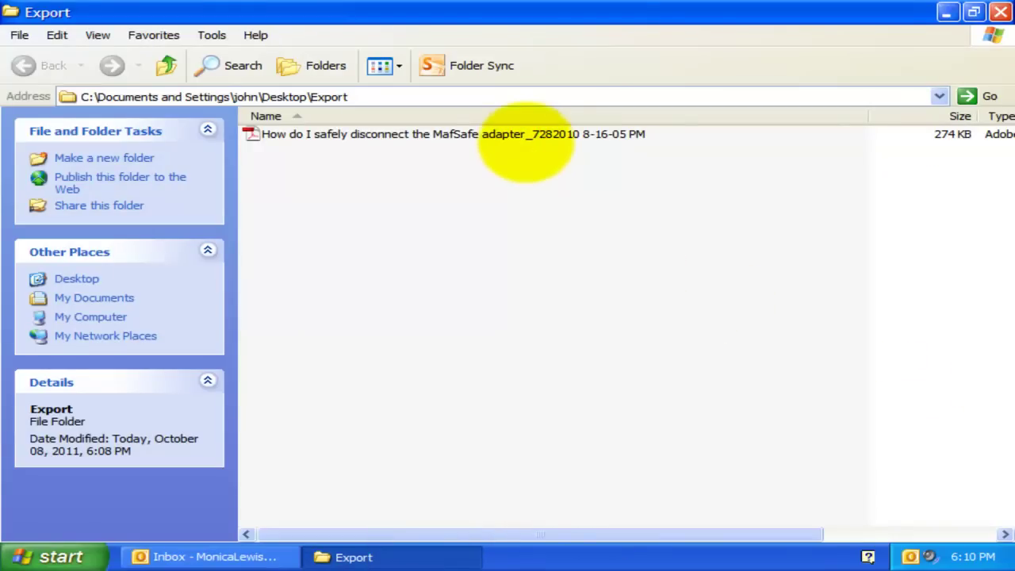
- Open the exported MafSafe PDF in Adobe Reader and scroll through its pages
click(524, 135)
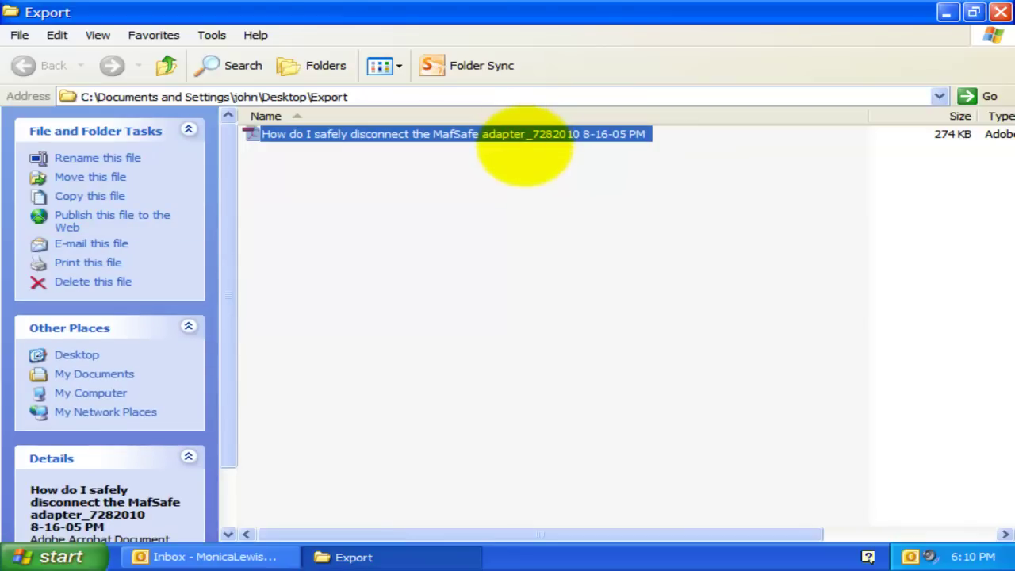
double_click(524, 135)
scroll(820, 408, down, 1)
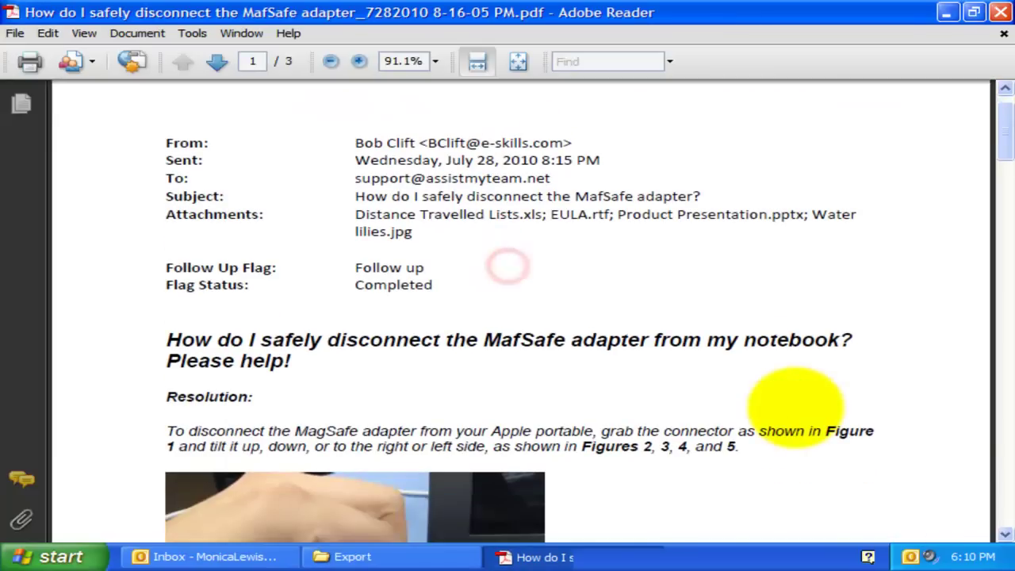
click(692, 407)
scroll(692, 407, down, 4)
scroll(692, 407, down, 12)
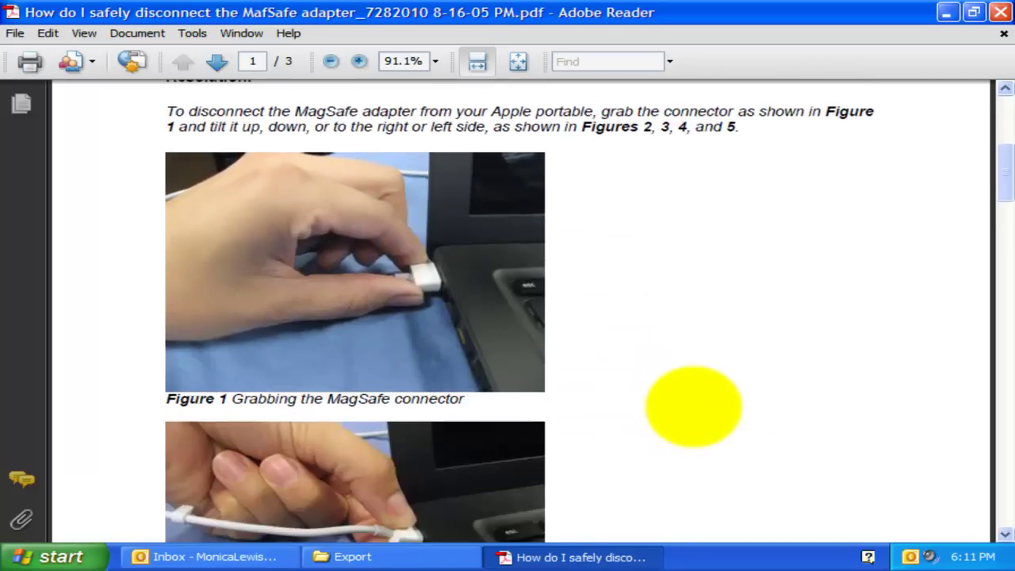
scroll(692, 407, down, 8)
- Open the original MafSafe adapter message in its own Outlook window for comparison
click(253, 557)
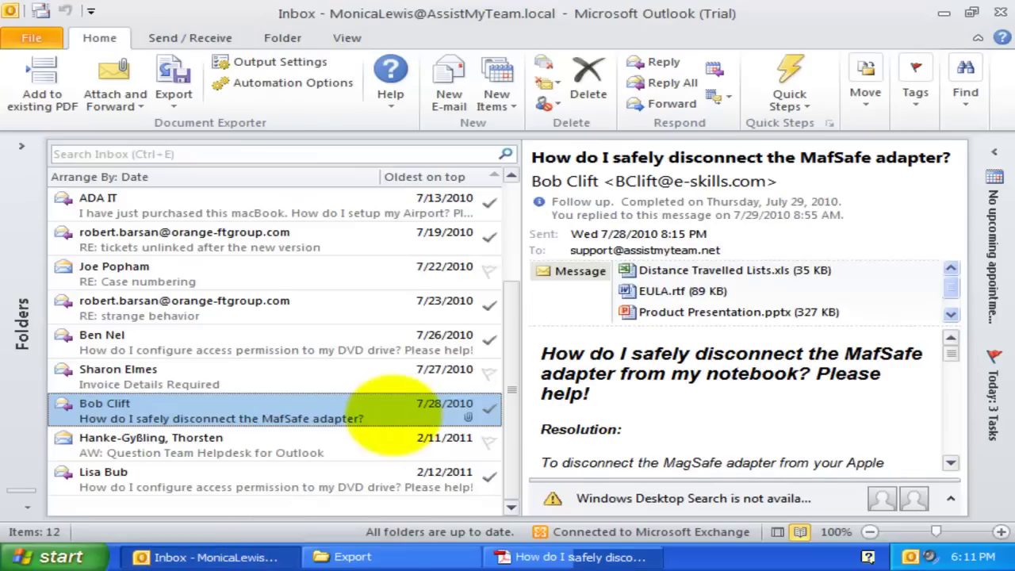
double_click(379, 410)
scroll(810, 392, down, 15)
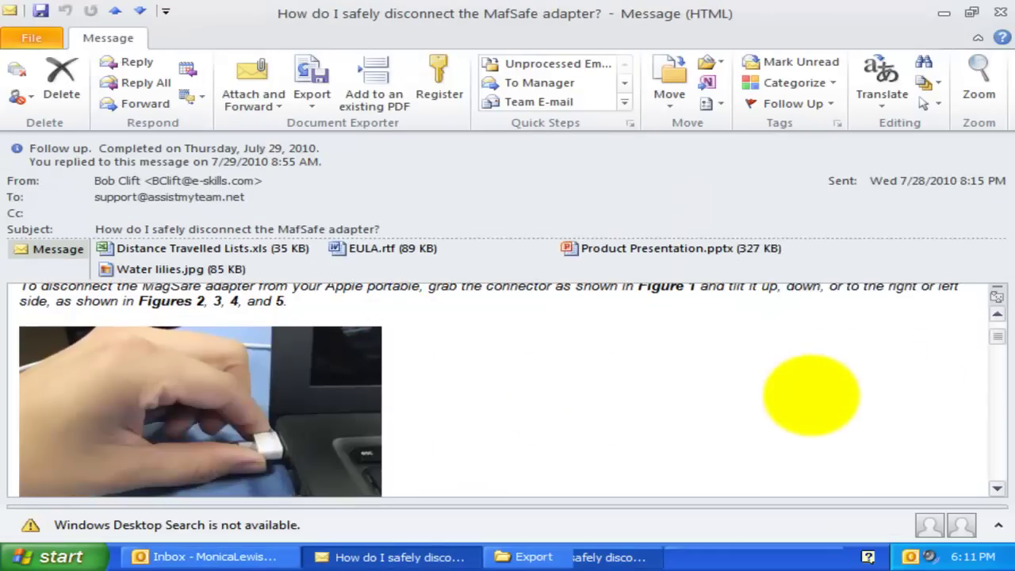
drag(997, 407, 997, 476)
- Review the PDF again against the message, then close Adobe Reader
click(734, 547)
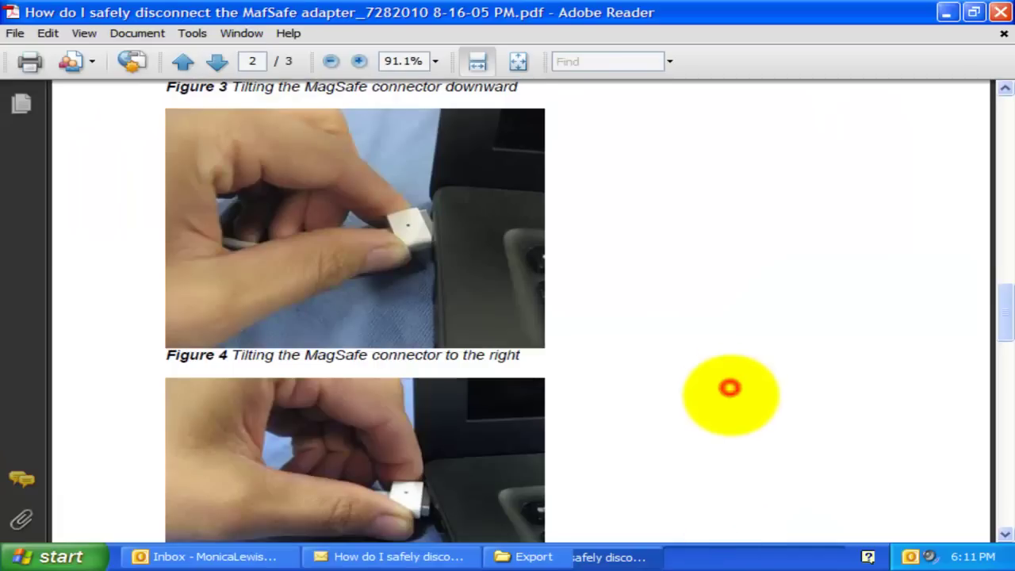
scroll(730, 393, down, 20)
scroll(731, 394, down, 10)
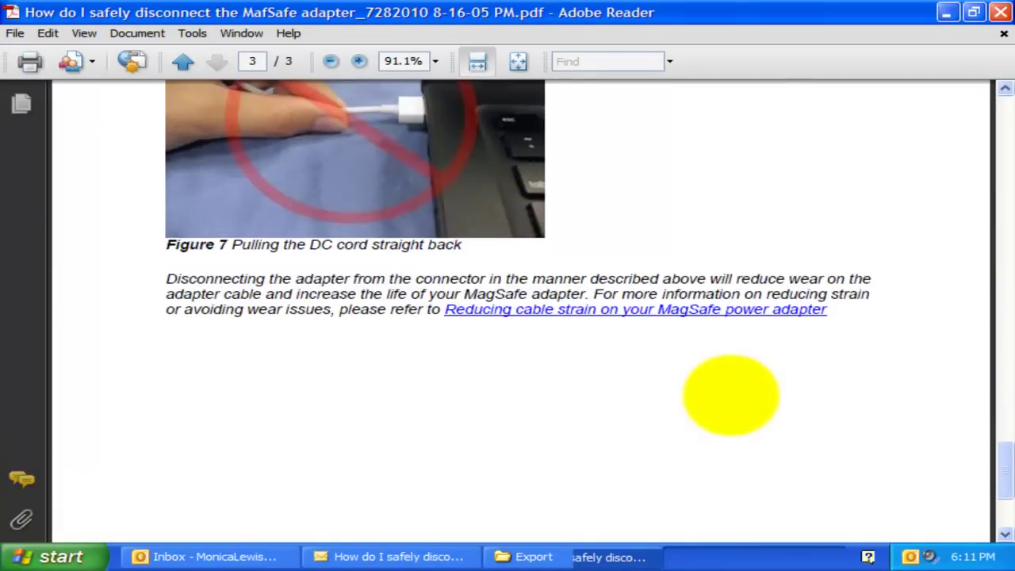
scroll(728, 401, up, 6)
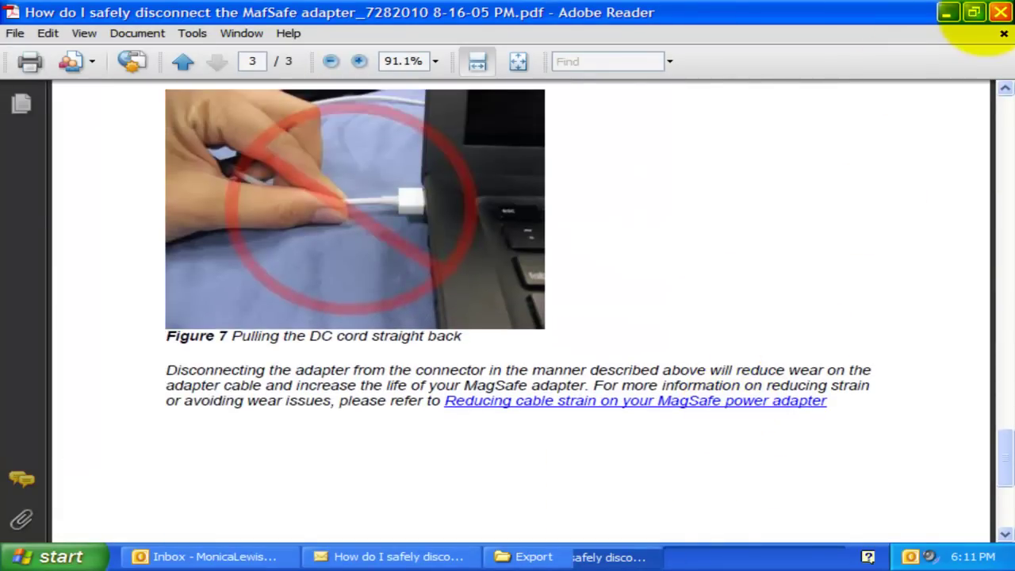
click(1000, 12)
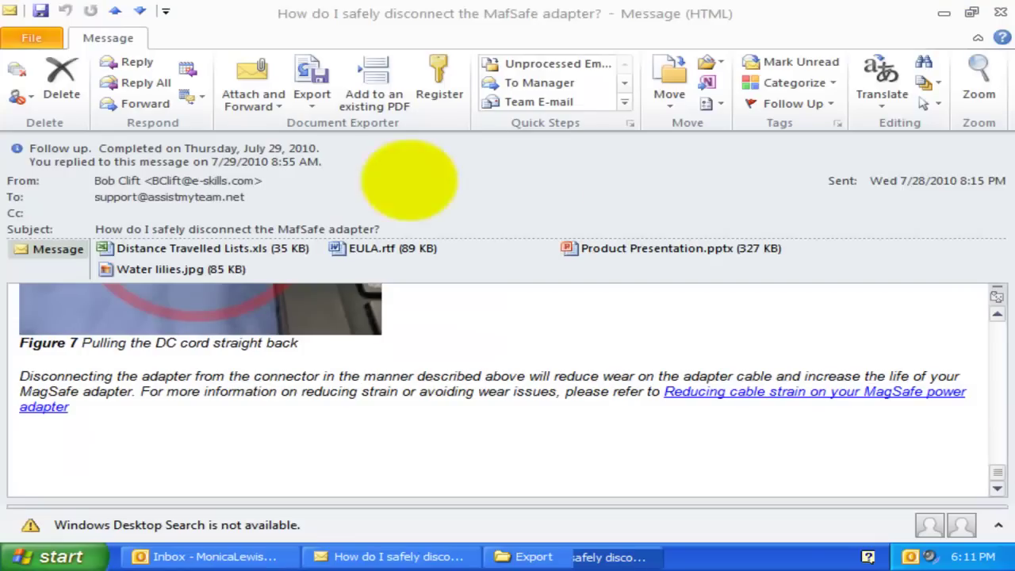
- Export the MafSafe message as an XPS document into Export with the suggested name
click(309, 99)
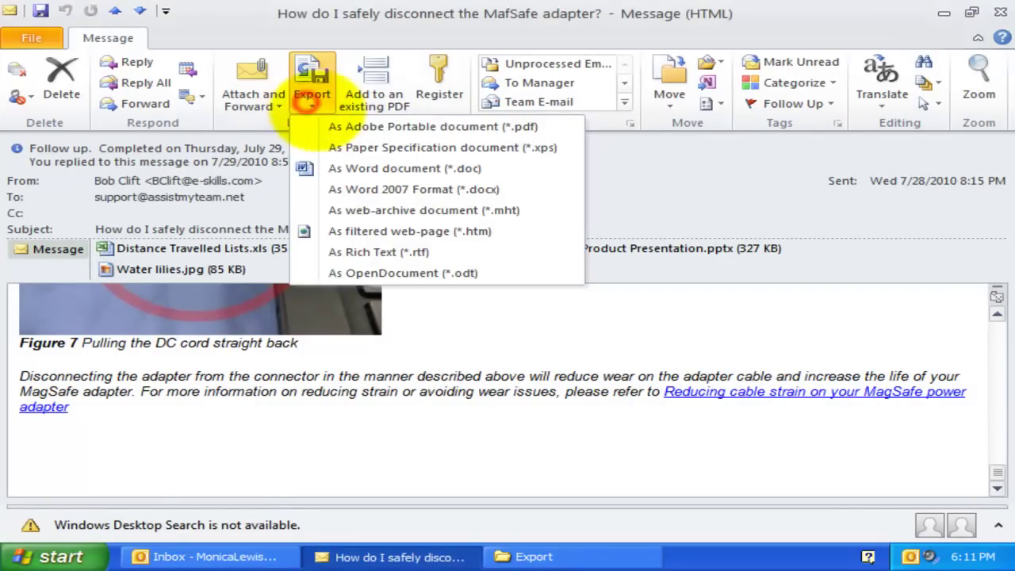
click(372, 147)
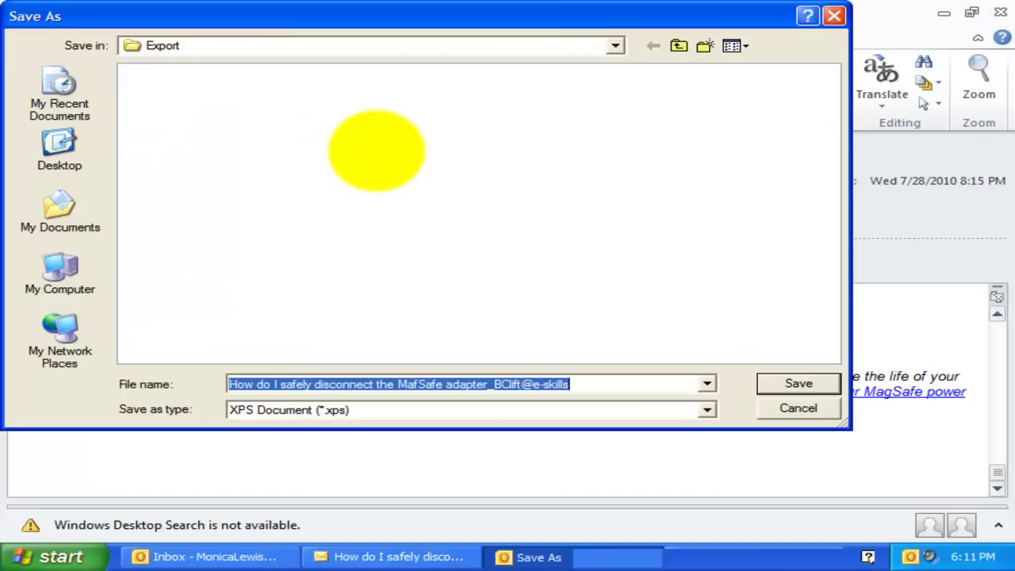
click(401, 247)
click(590, 383)
click(798, 383)
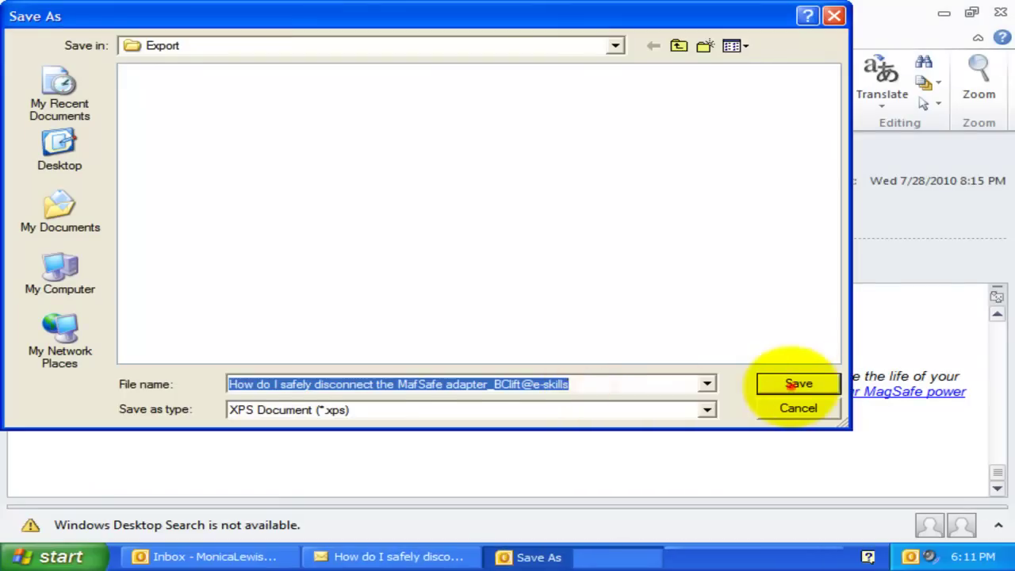
- Export the MafSafe message as a Word 2007 document into the Export folder
click(538, 555)
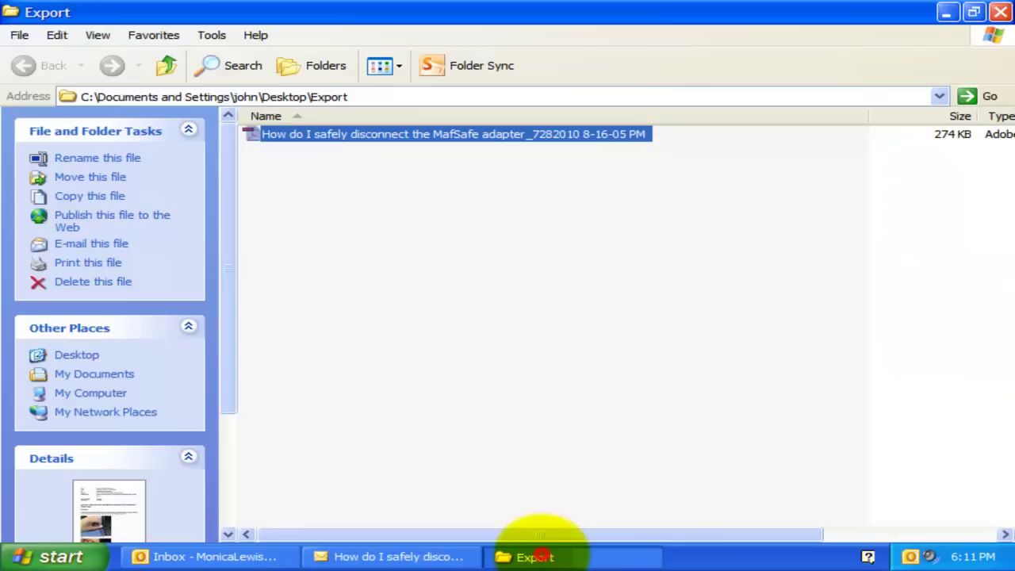
click(519, 277)
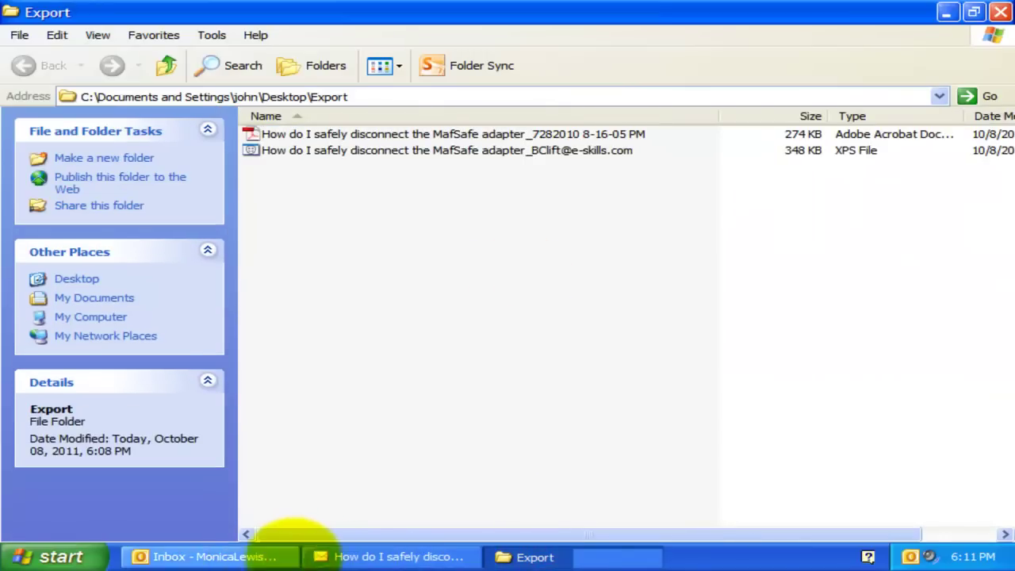
click(198, 556)
click(173, 84)
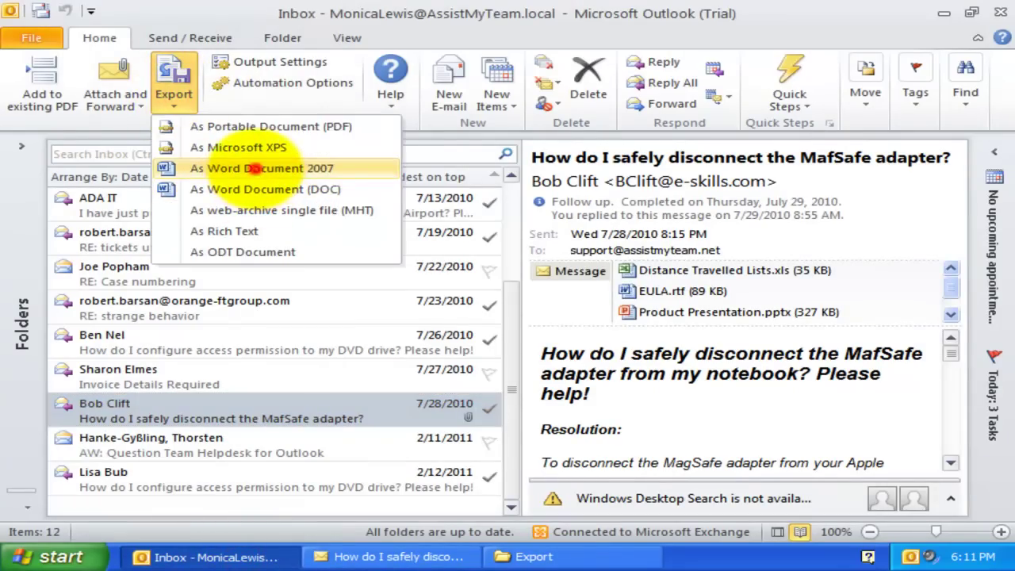
click(254, 168)
click(797, 383)
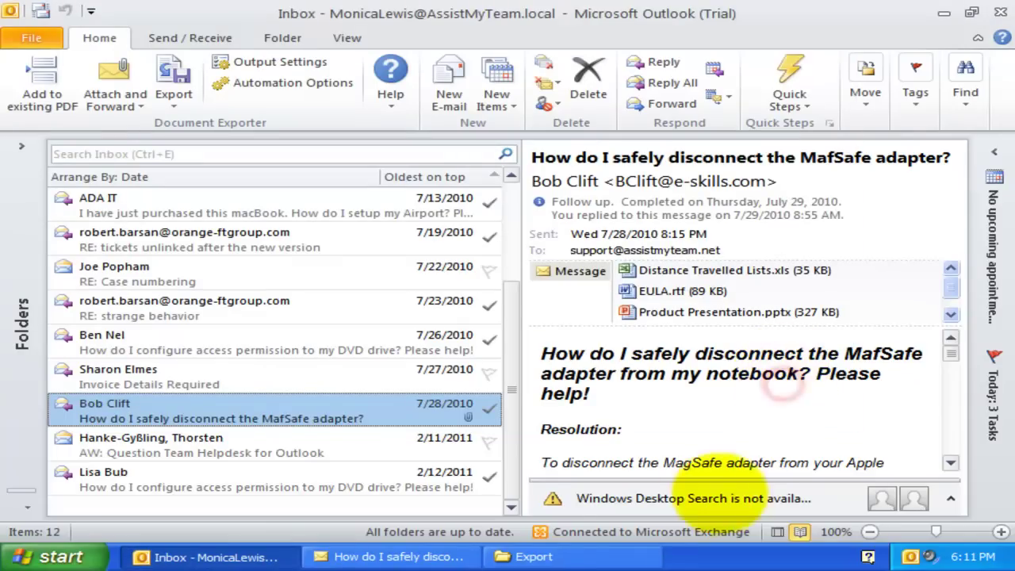
- Open the exported .doc from Export, scroll through it in Word, then close Word
click(533, 557)
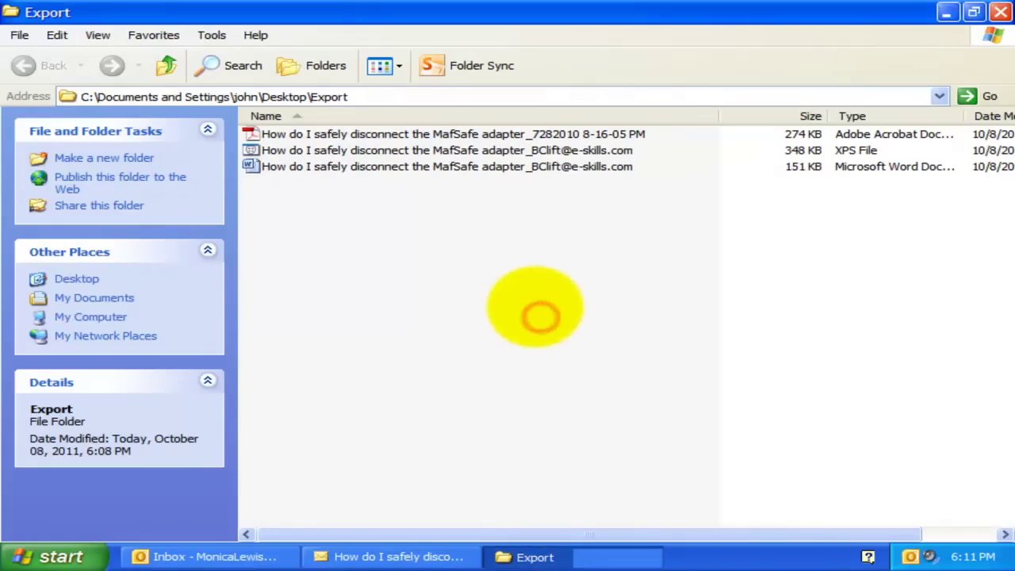
click(502, 167)
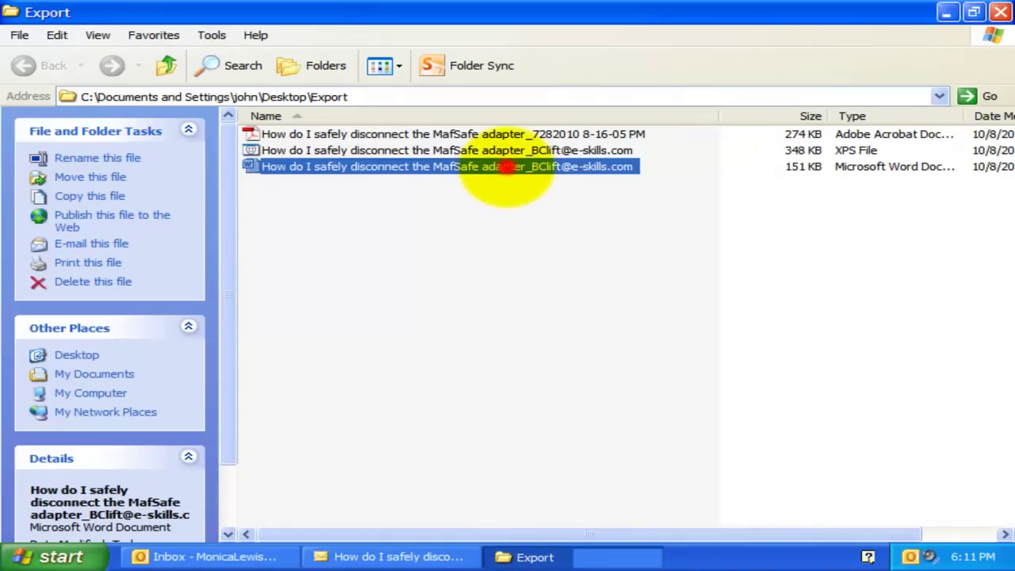
double_click(505, 167)
scroll(531, 345, down, 12)
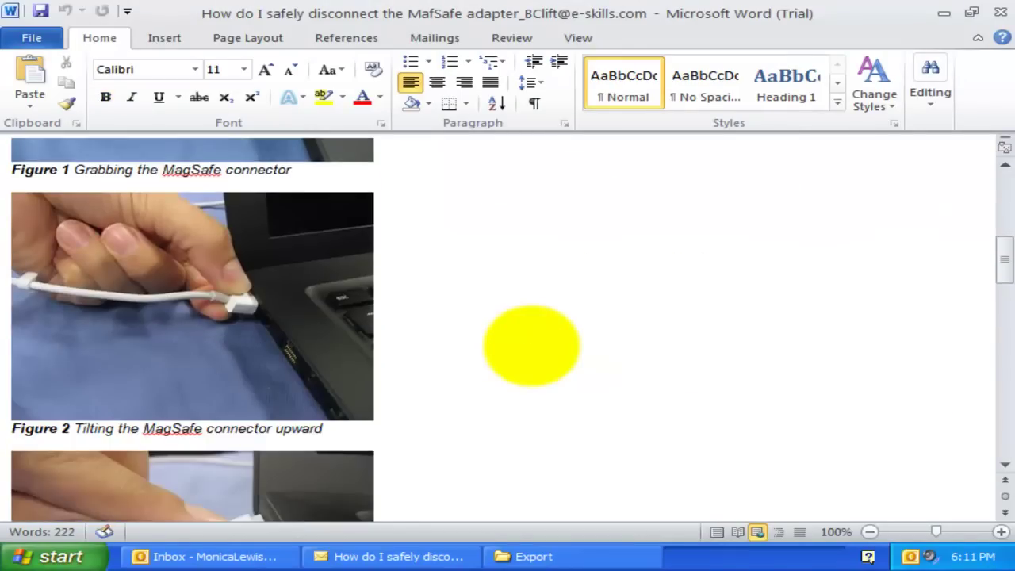
scroll(531, 345, down, 20)
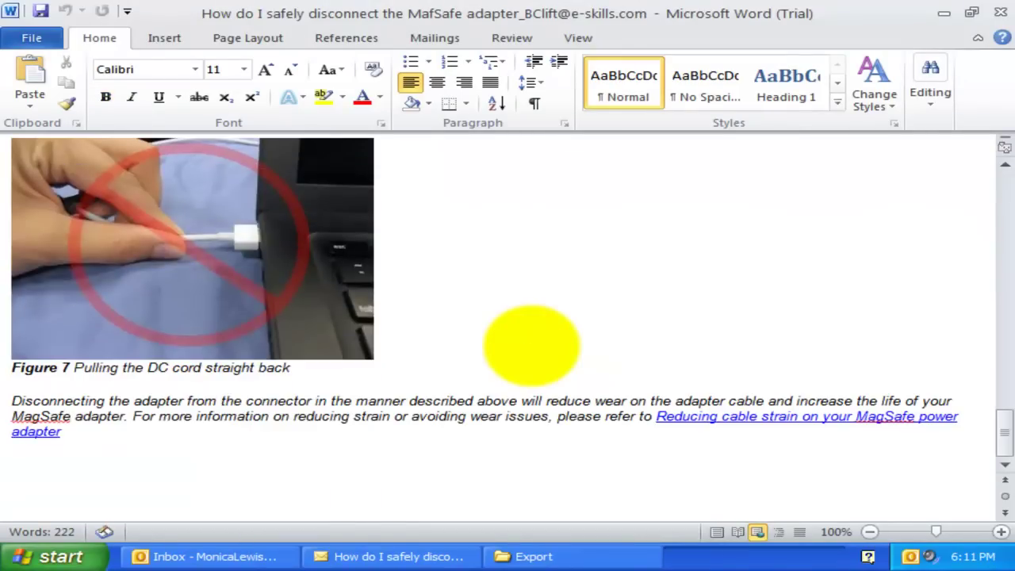
scroll(531, 345, up, 6)
click(1001, 12)
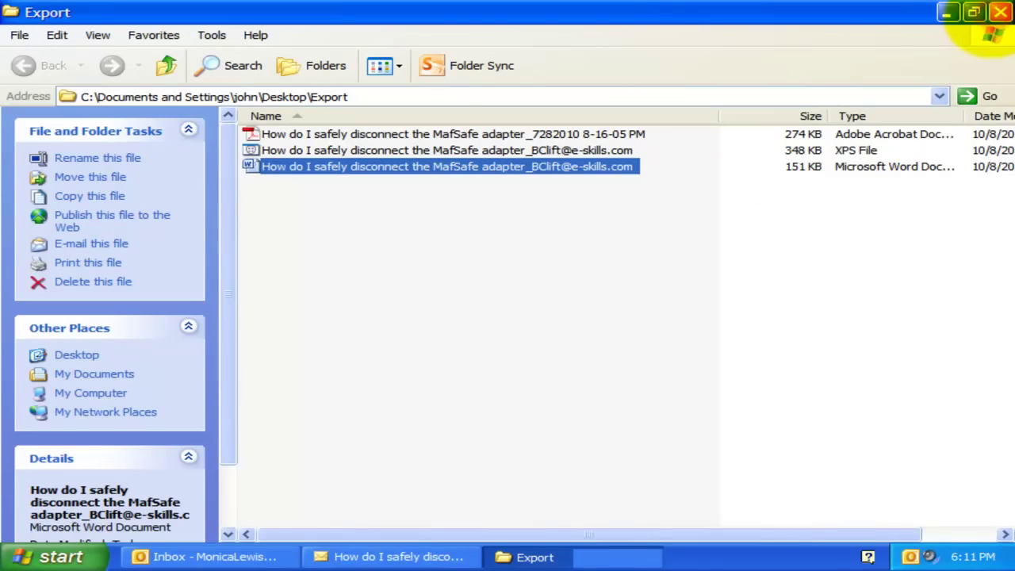
click(537, 392)
- Enable Export attachments as PDF with Output to individual PDF selected
click(404, 558)
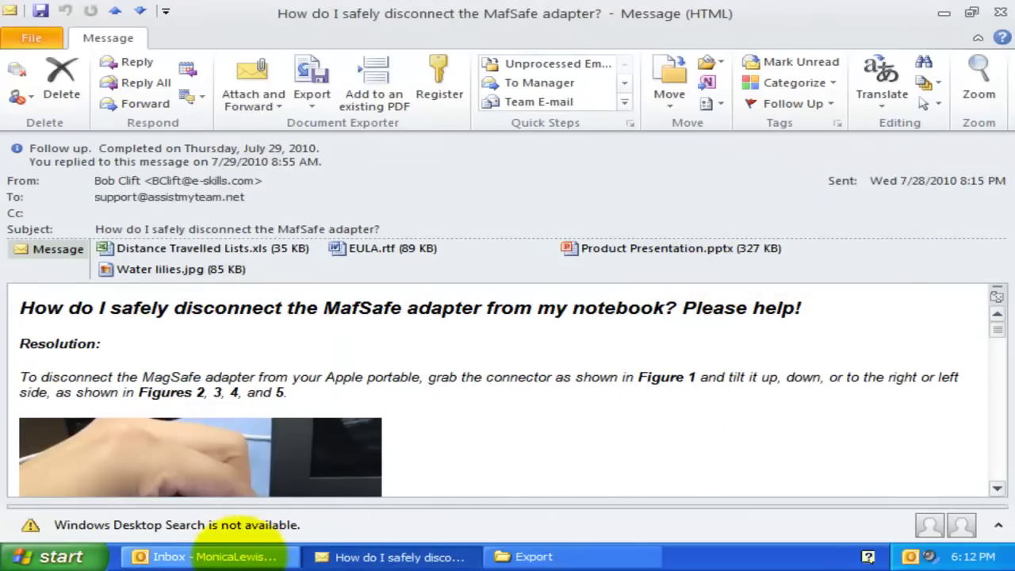
click(227, 556)
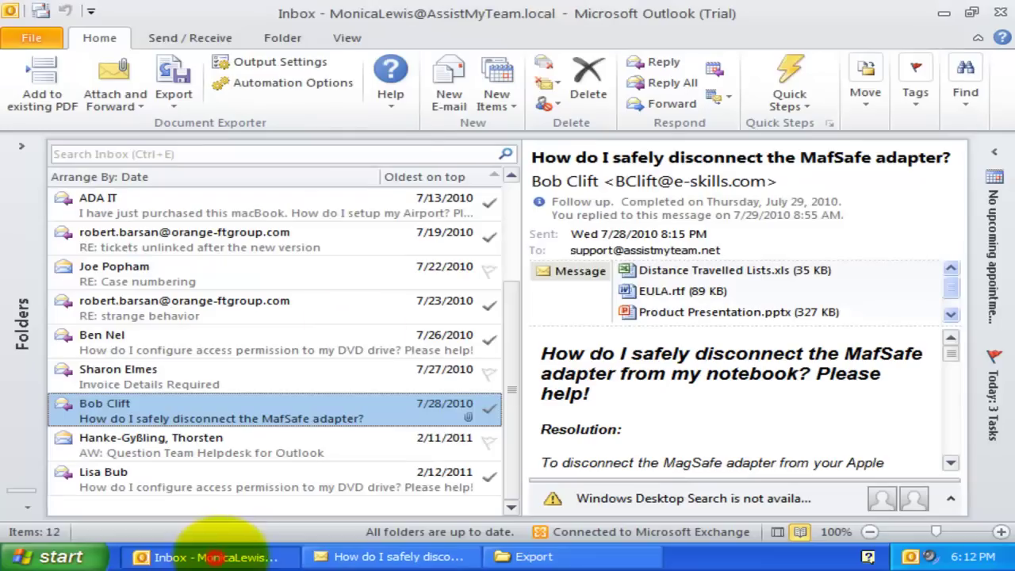
click(313, 63)
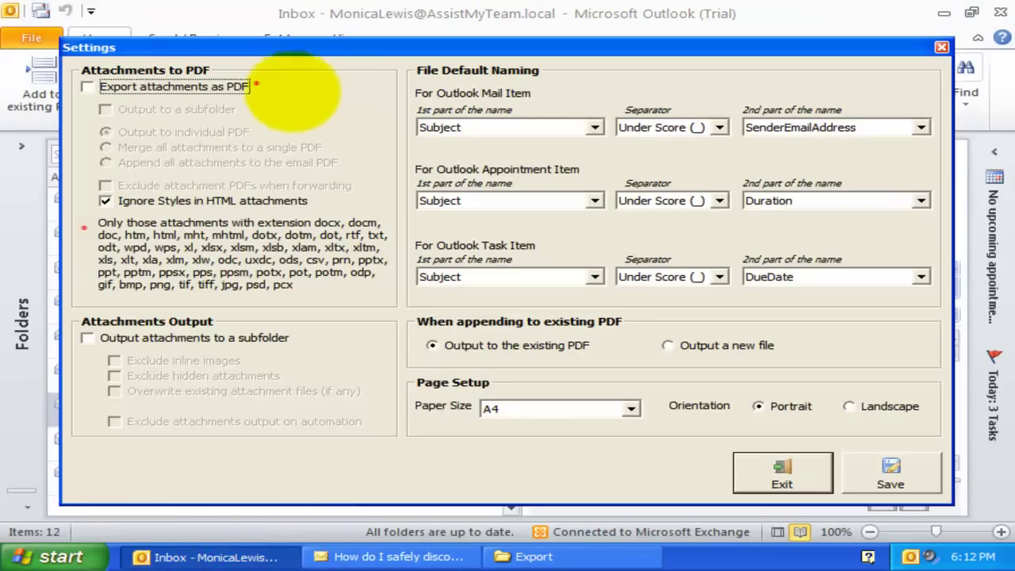
click(214, 87)
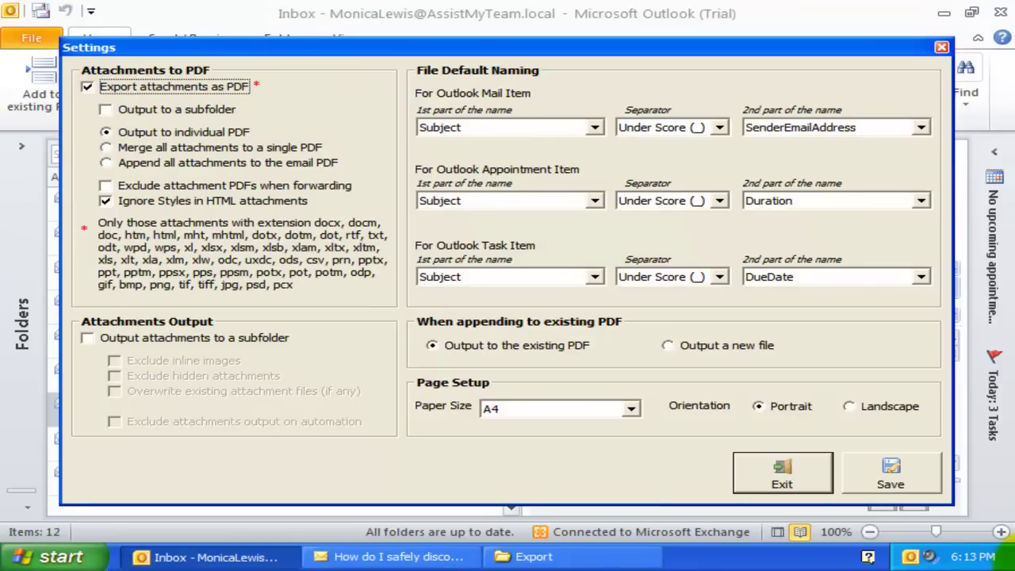
click(104, 132)
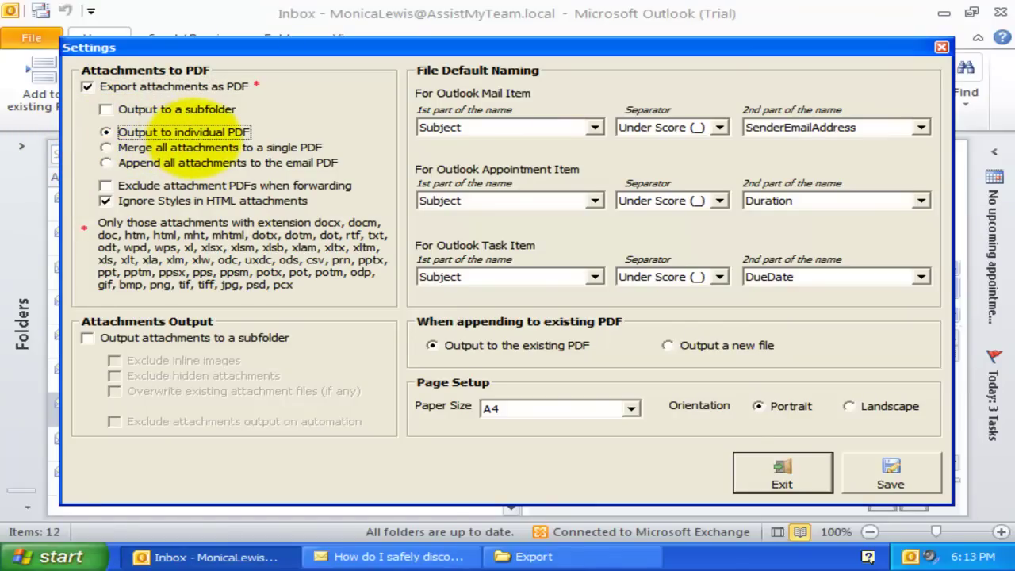
- Save the individual-PDF setting and export the MafSafe message as a PDF into Export
click(885, 474)
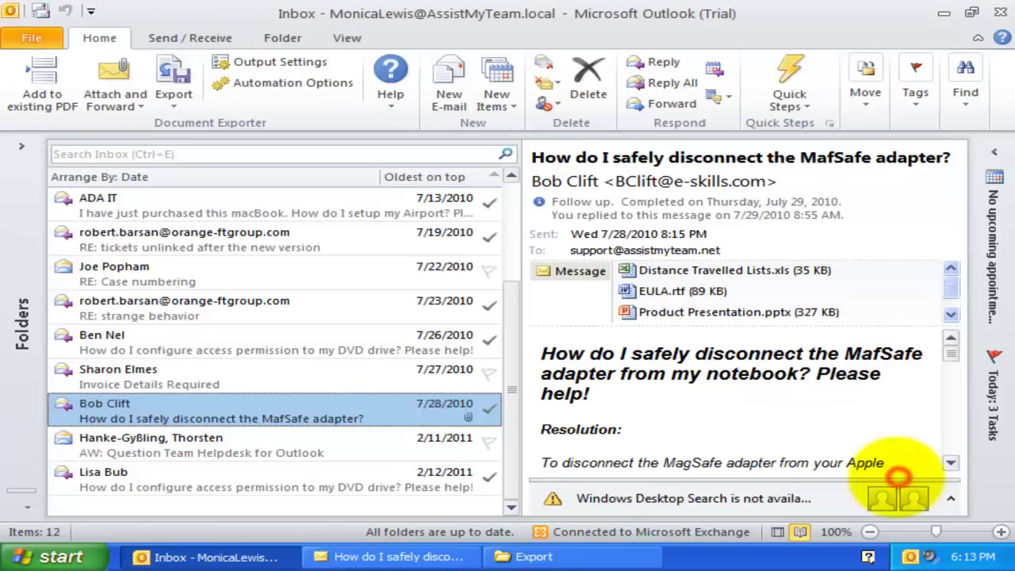
click(420, 555)
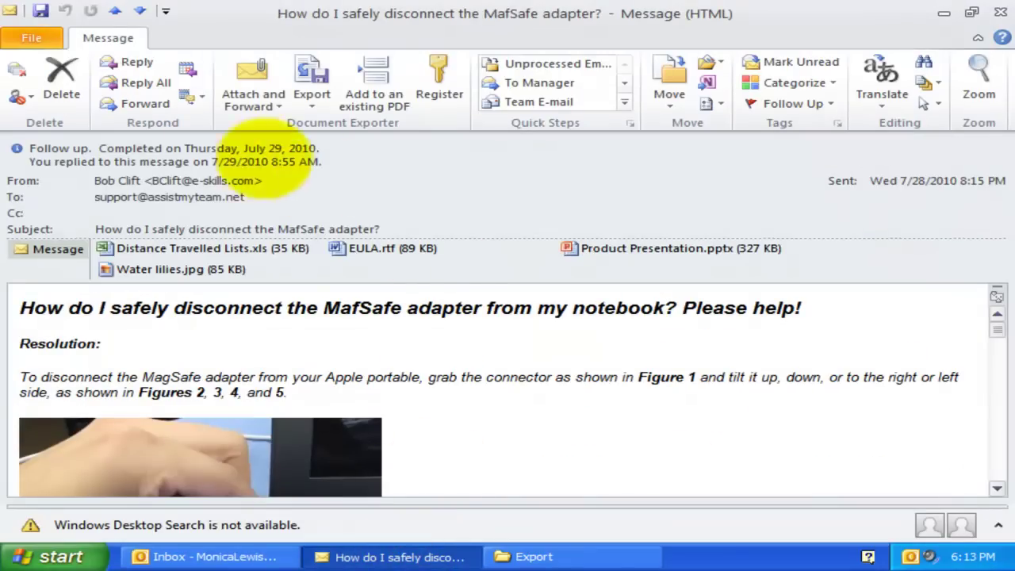
click(311, 84)
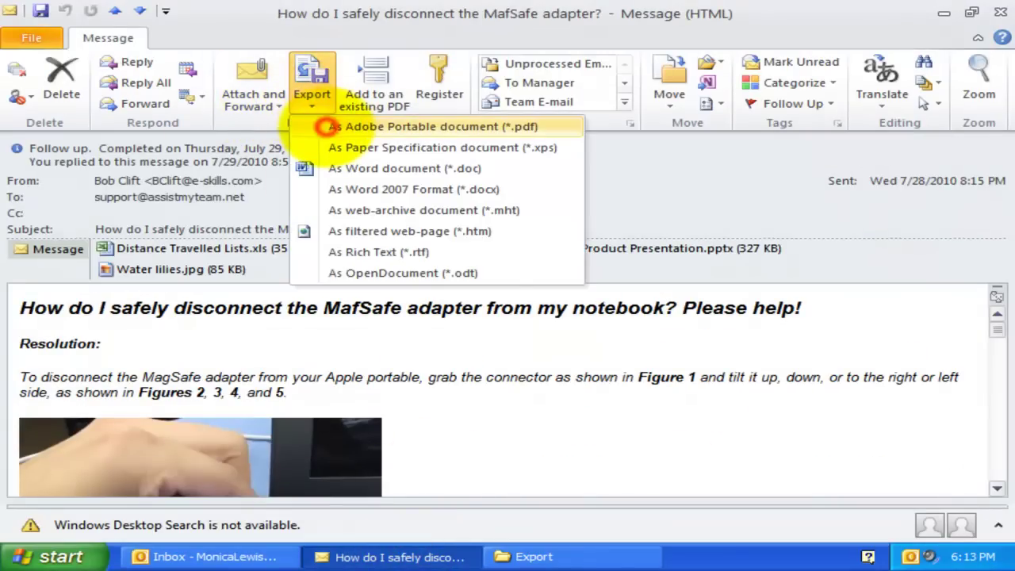
click(325, 127)
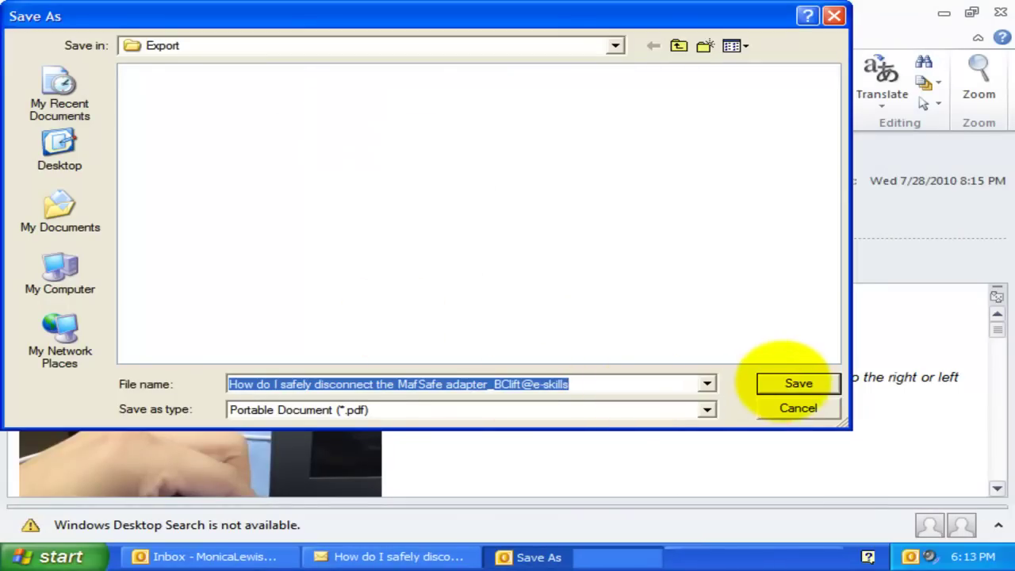
click(784, 383)
click(533, 557)
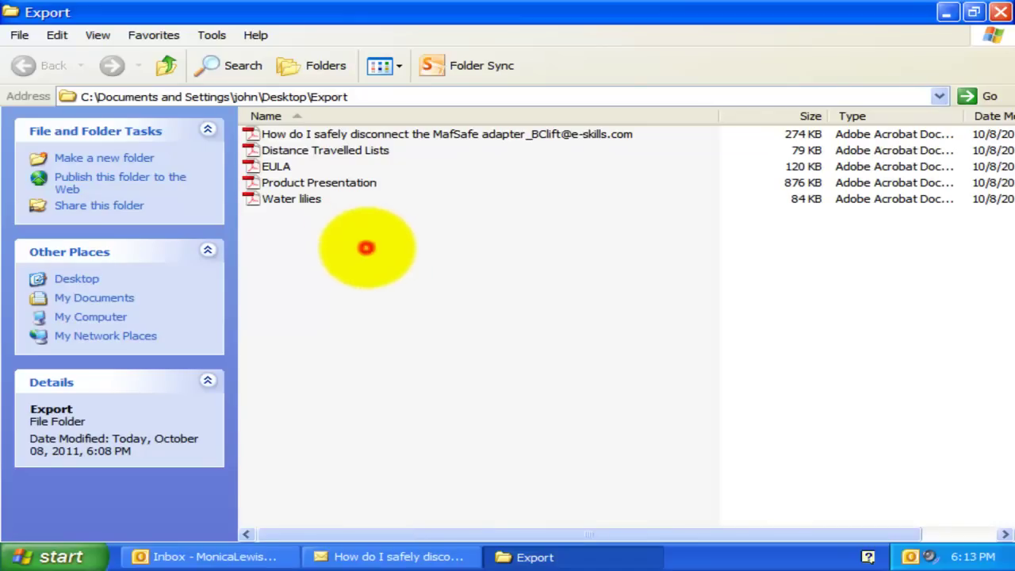
- Resize the Export folder window and open the exported EULA.pdf attachment
double_click(471, 14)
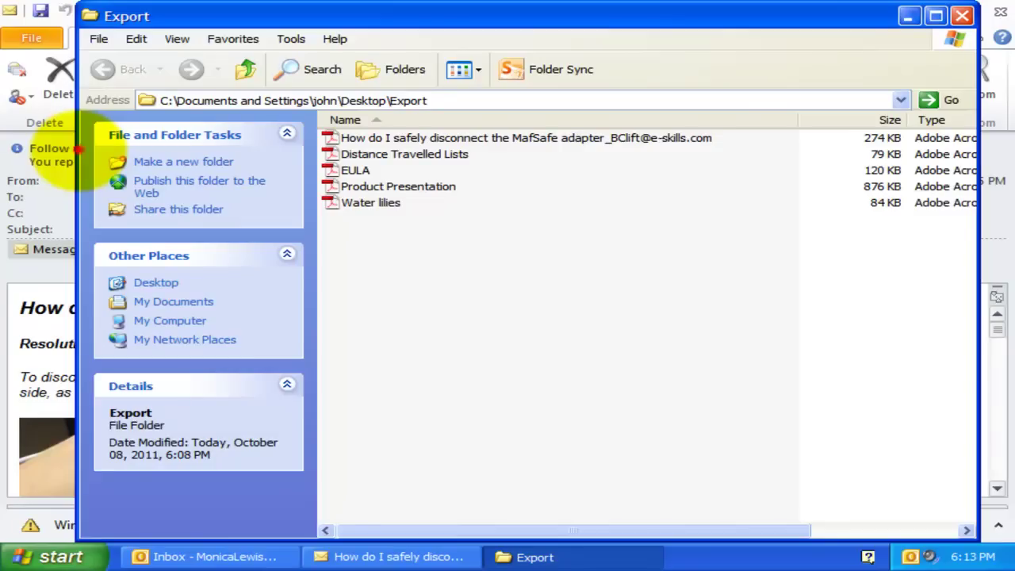
drag(79, 149, 104, 155)
drag(555, 540, 563, 292)
drag(579, 14, 485, 311)
click(289, 449)
double_click(287, 464)
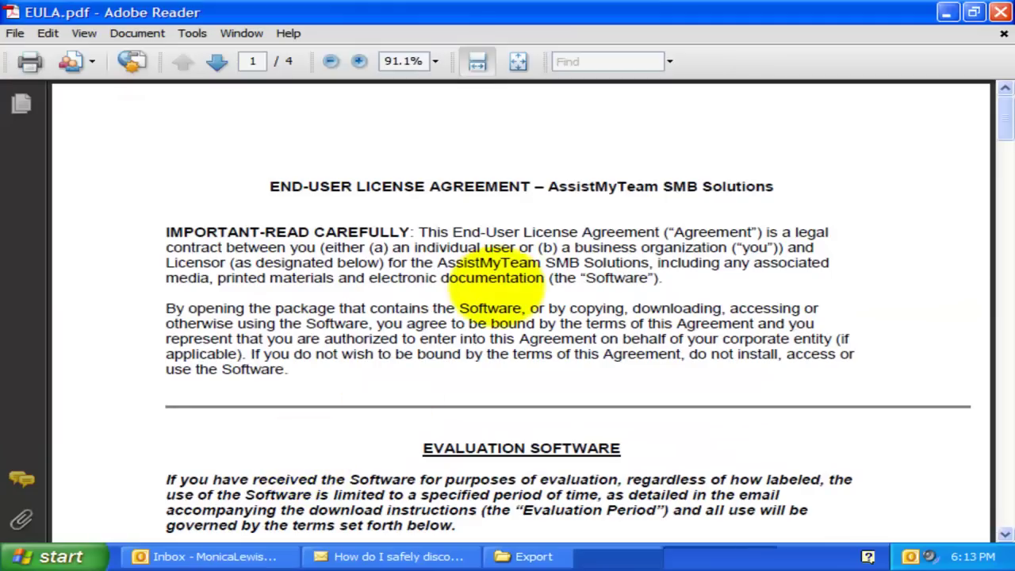
click(946, 12)
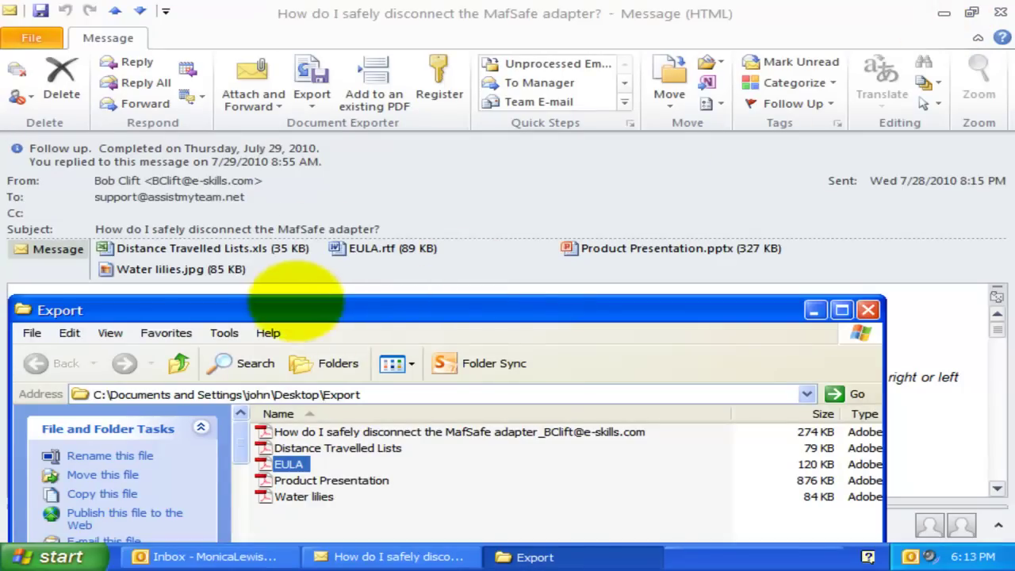
- Compare the original EULA.rtf with EULA.pdf, then close both documents
double_click(365, 247)
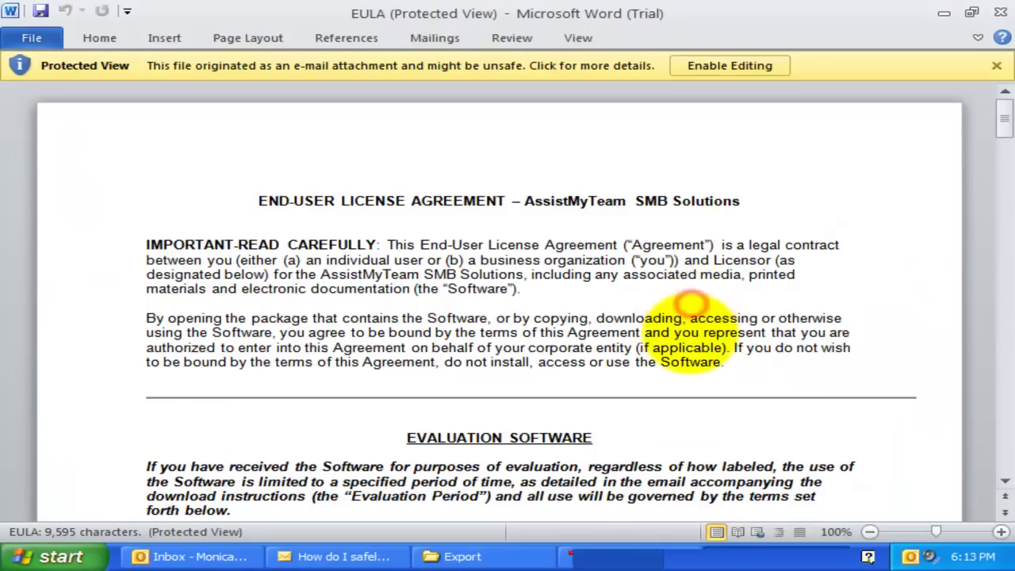
click(642, 556)
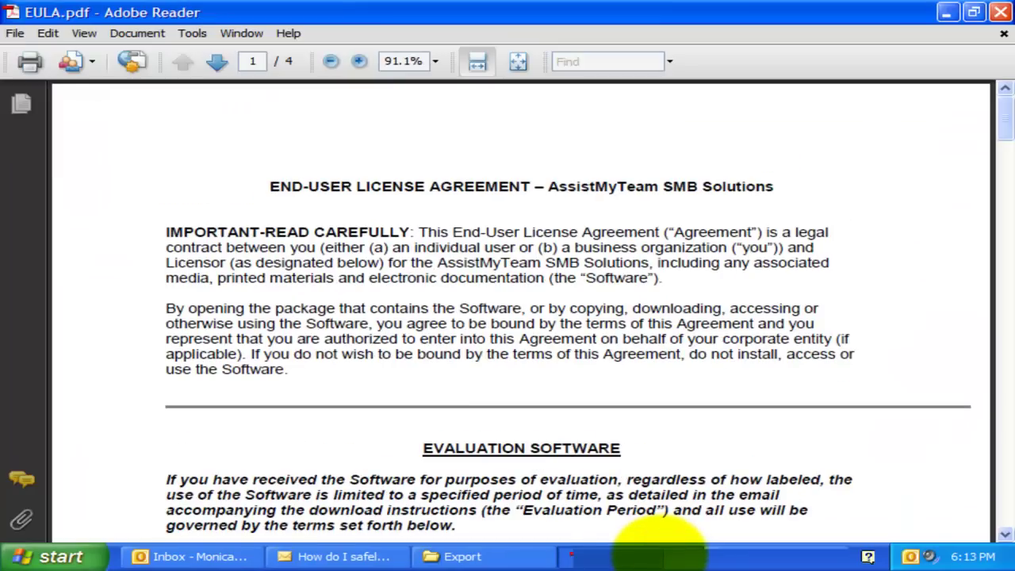
click(656, 555)
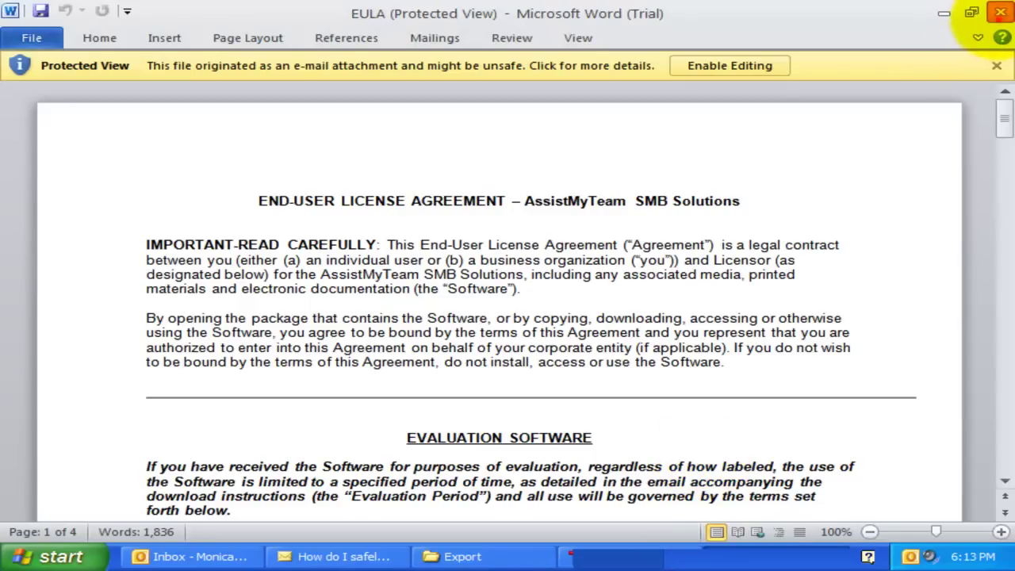
click(1001, 11)
click(717, 557)
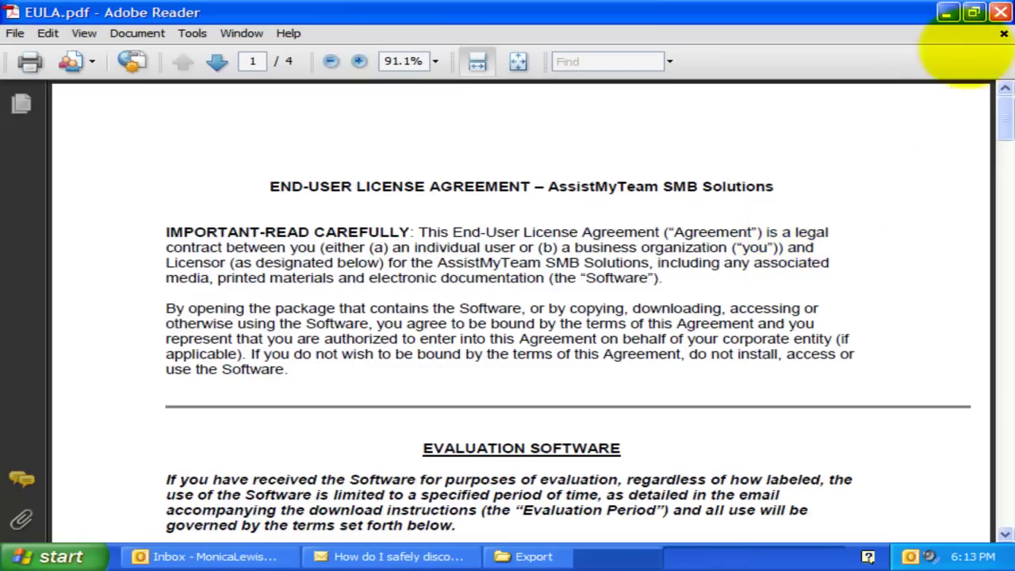
click(1001, 12)
click(438, 555)
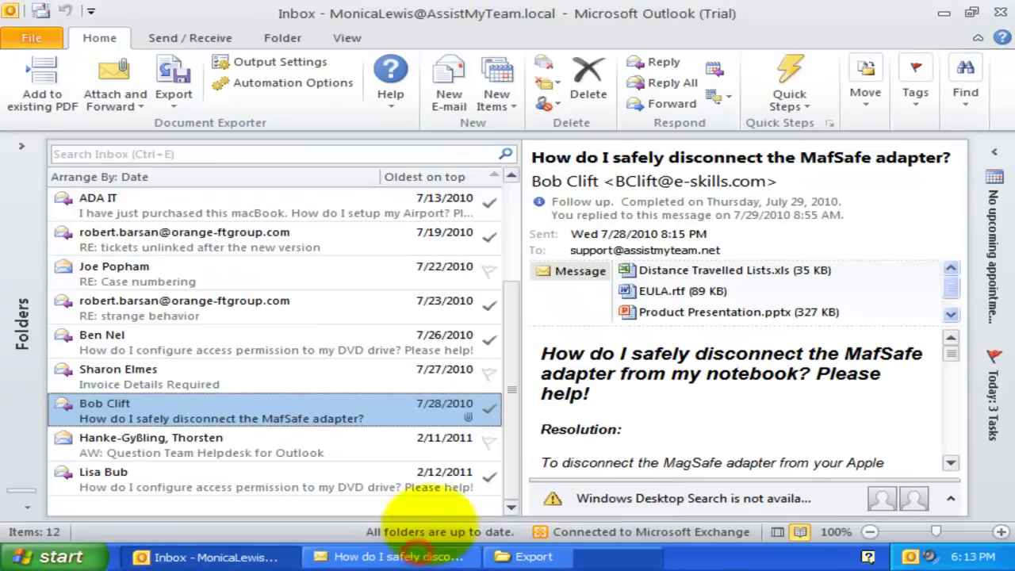
- Set attachments to merge into a single PDF and re-export the MafSafe message as PDF to Export
click(304, 61)
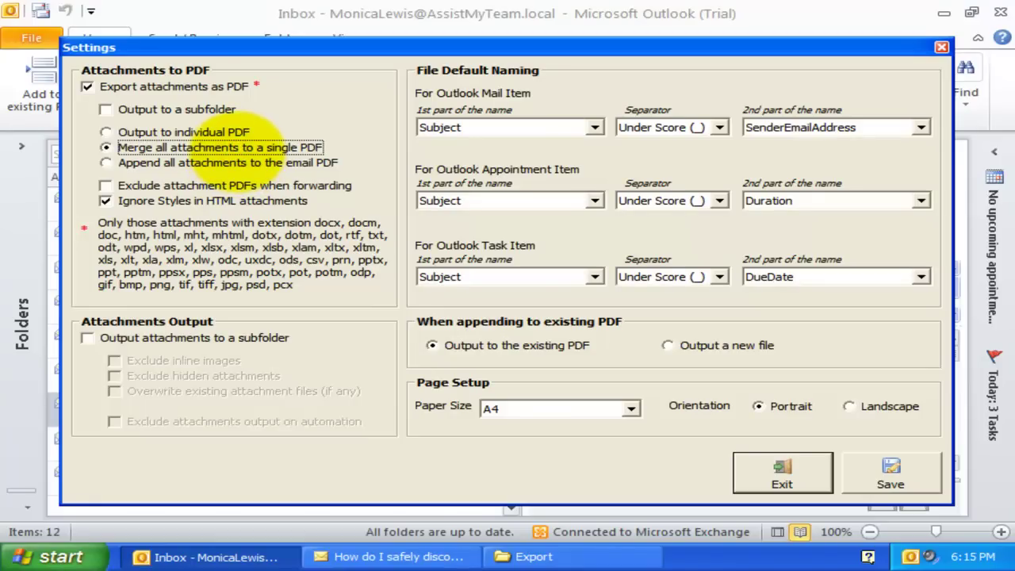
click(890, 472)
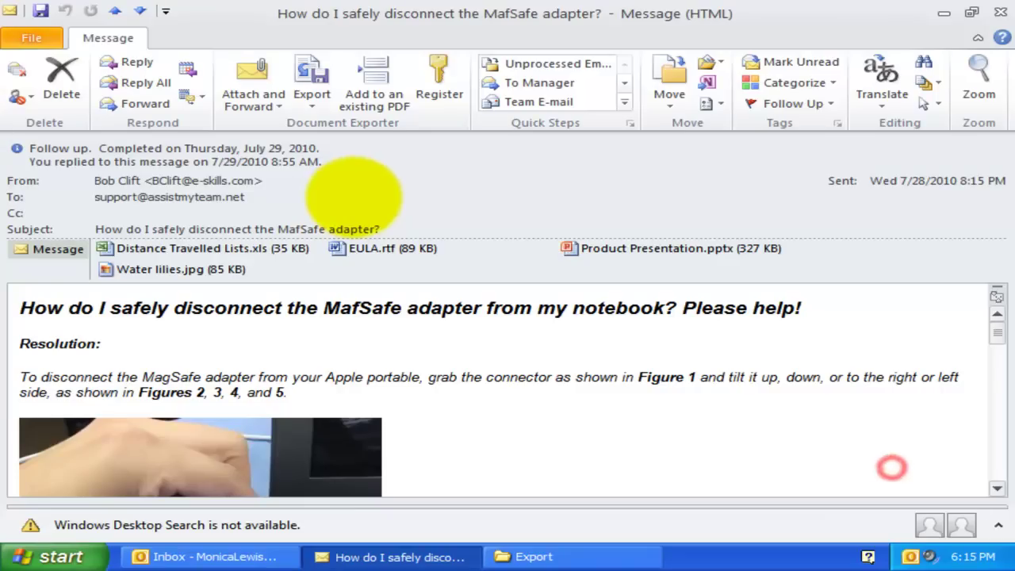
click(312, 75)
click(336, 124)
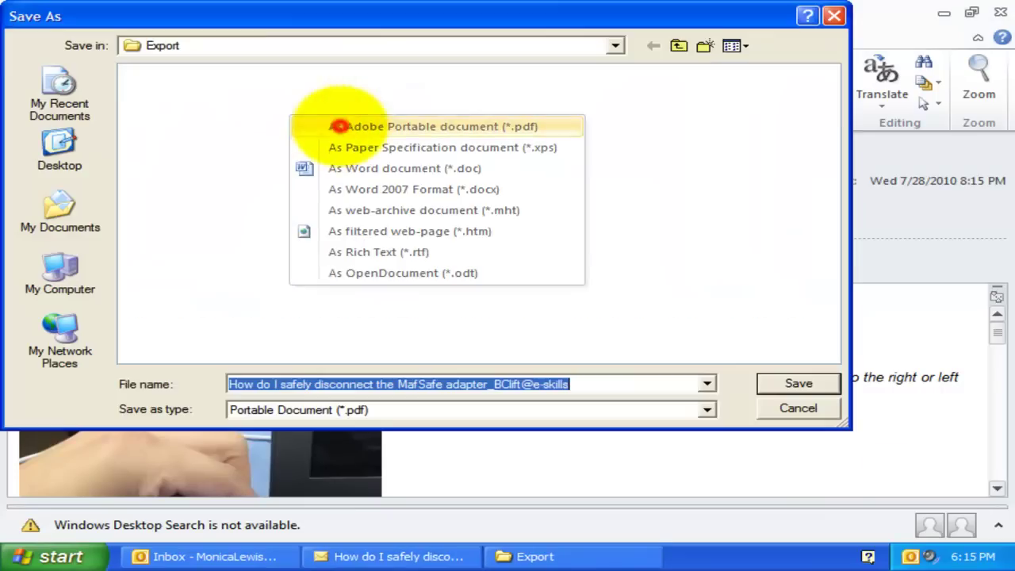
click(797, 381)
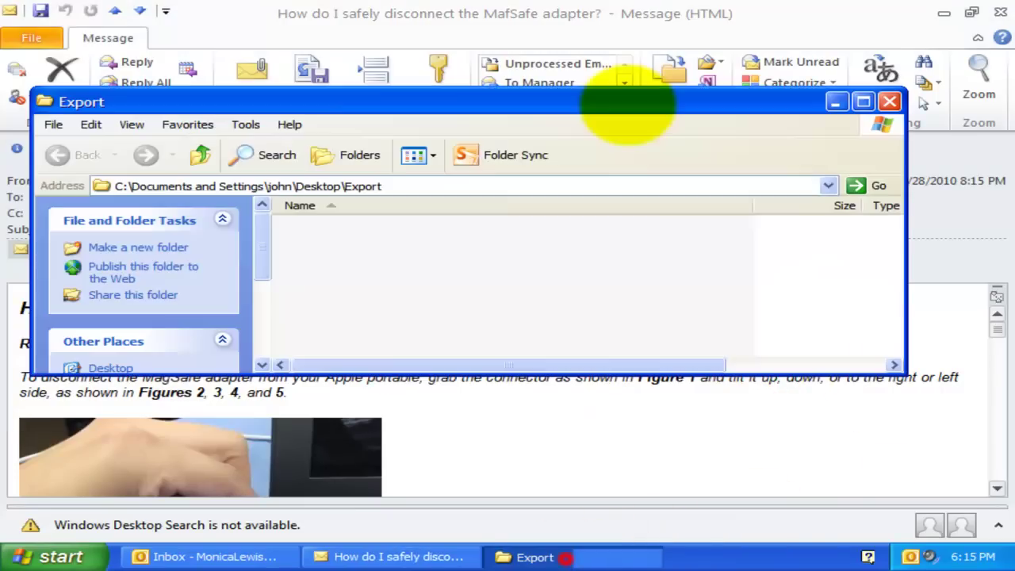
click(627, 105)
double_click(626, 105)
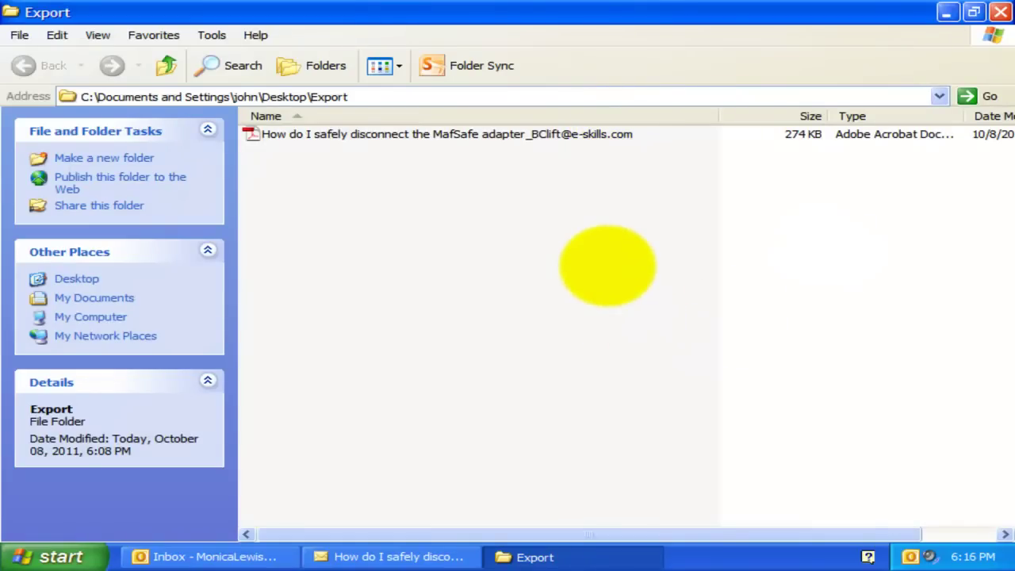
- Refresh Export, widen the Name column, and check the email PDF's attachment list
right_click(608, 265)
click(642, 315)
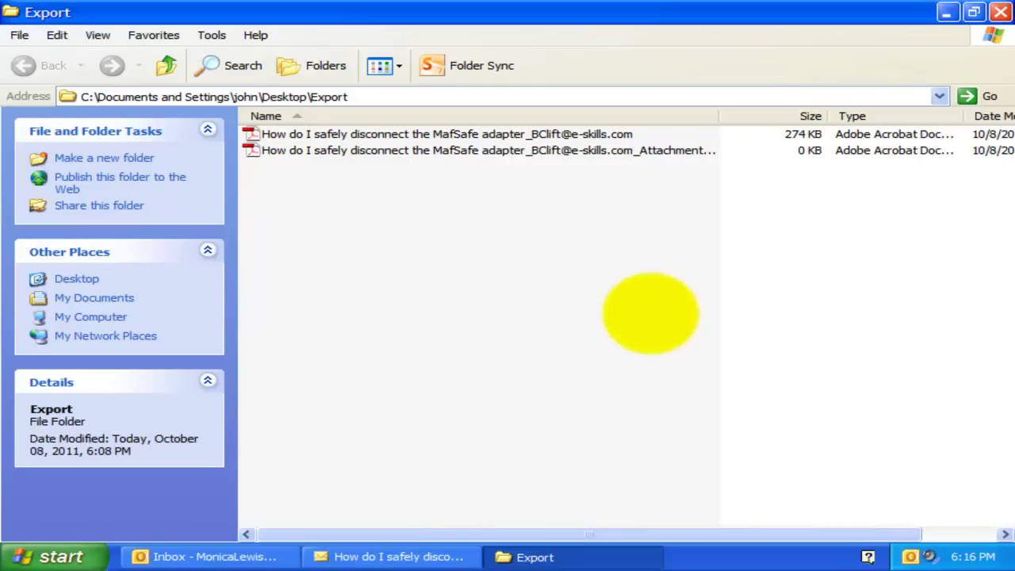
drag(719, 116, 801, 117)
click(555, 150)
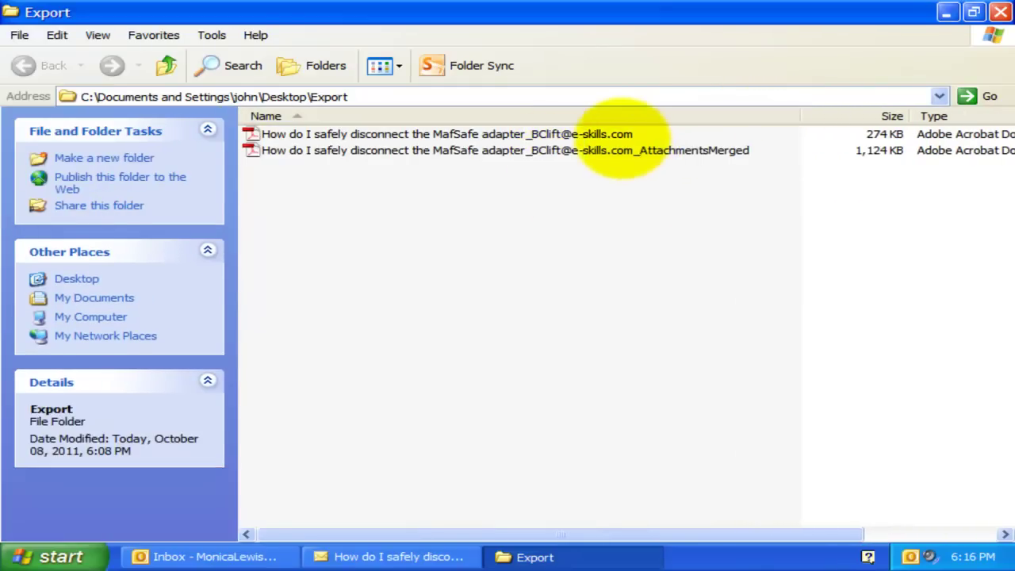
double_click(623, 135)
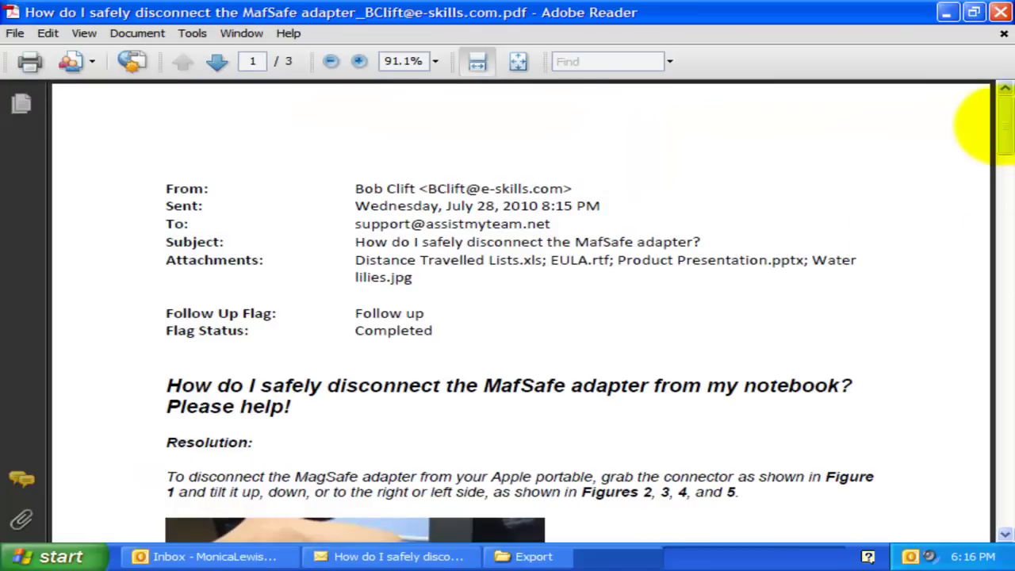
drag(1001, 123, 999, 79)
drag(416, 278, 359, 259)
click(946, 12)
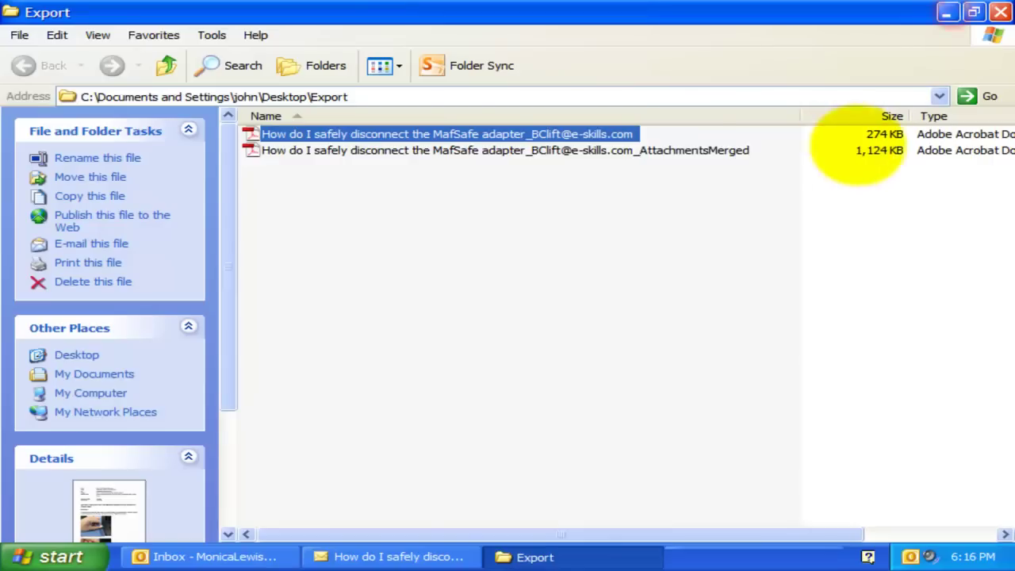
- Open the 27-page AttachmentsMerged PDF, zoom out, scroll through it, and close it
click(687, 151)
double_click(687, 150)
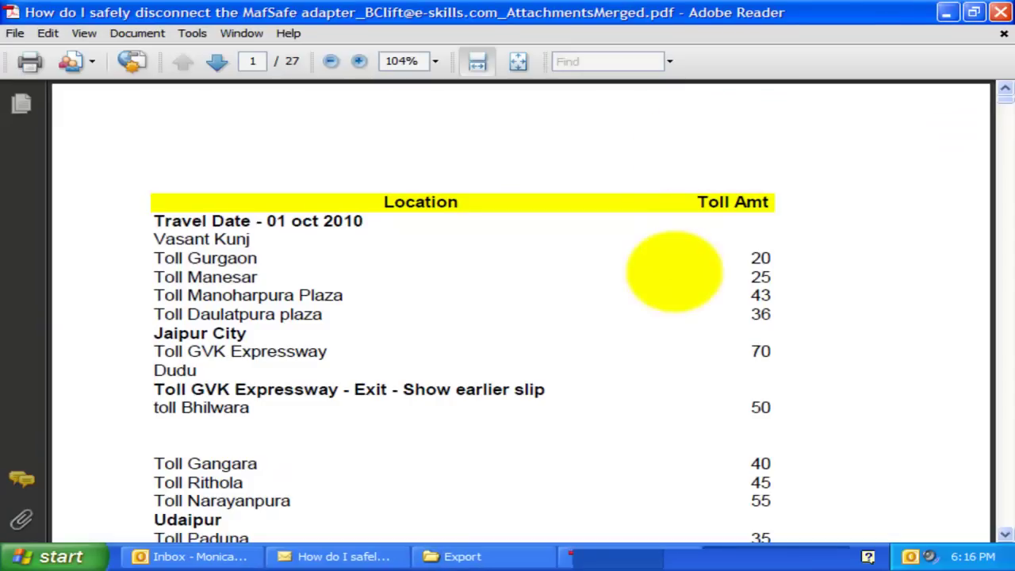
click(330, 61)
scroll(770, 441, down, 15)
scroll(814, 455, down, 10)
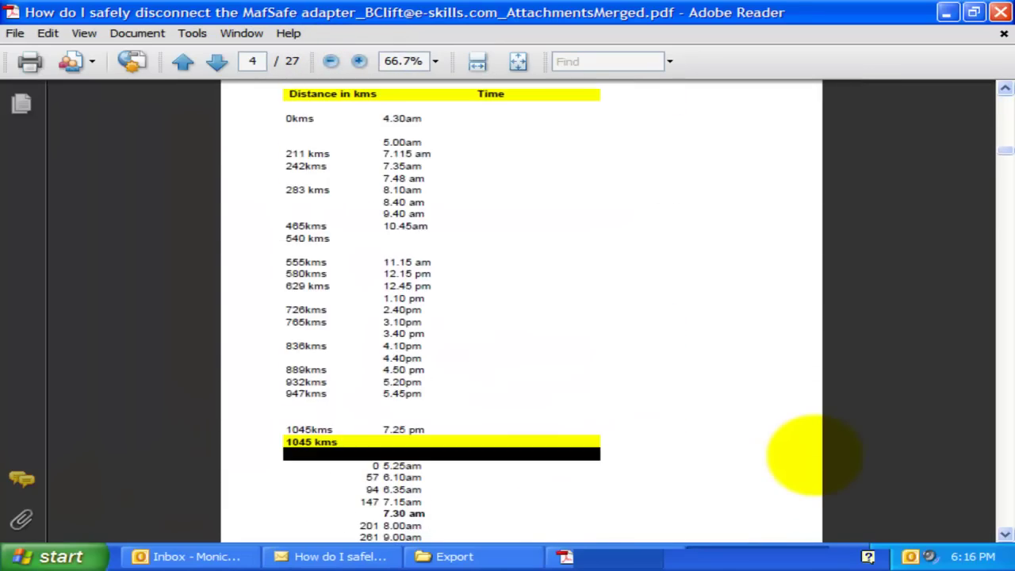
drag(1004, 159, 1004, 297)
scroll(770, 318, up, 4)
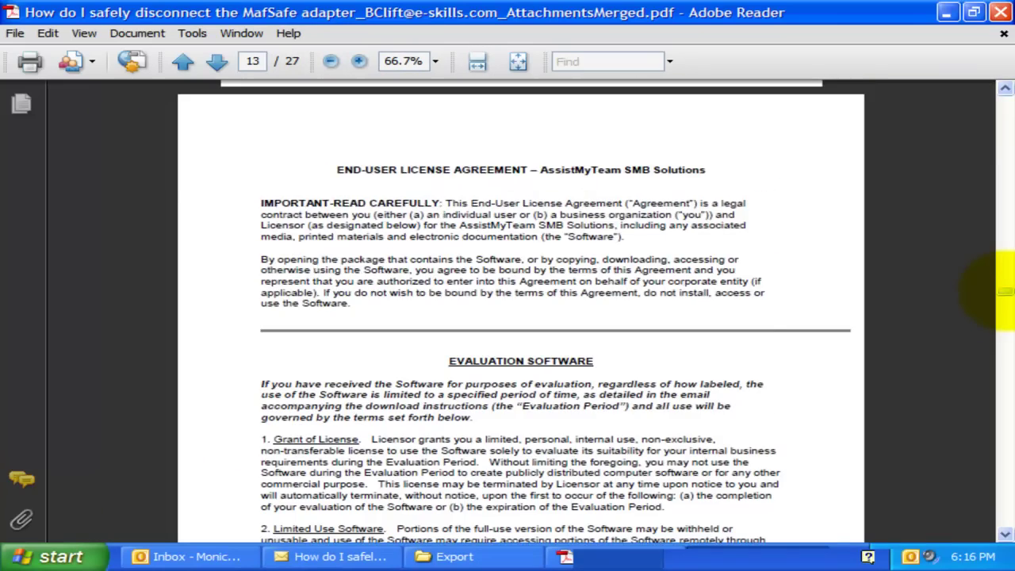
scroll(720, 294, down, 20)
scroll(793, 309, down, 5)
drag(1004, 369, 997, 56)
click(1001, 12)
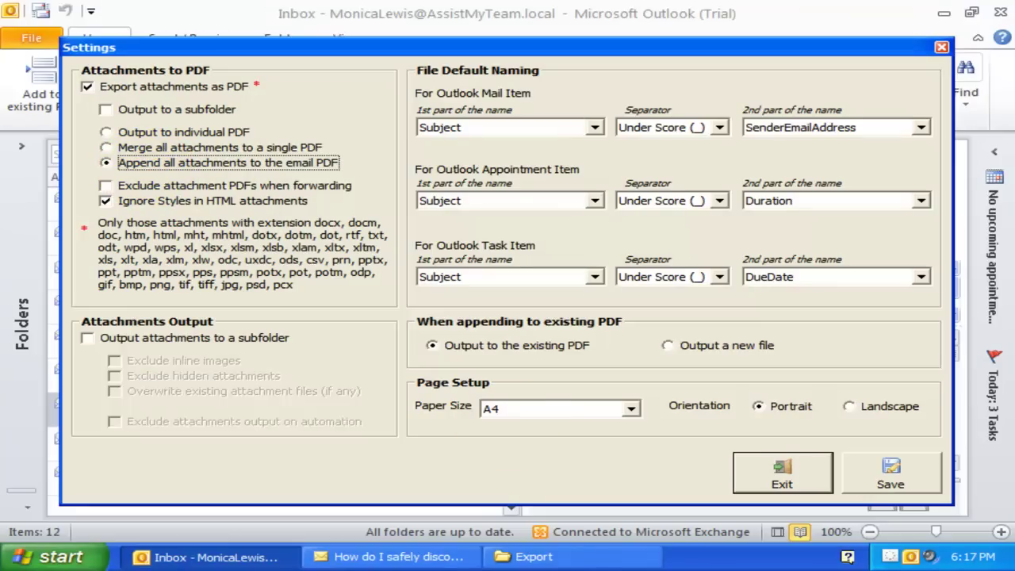
- Save the append-to-email-PDF setting and re-export the MafSafe email as one PDF into Export
click(880, 472)
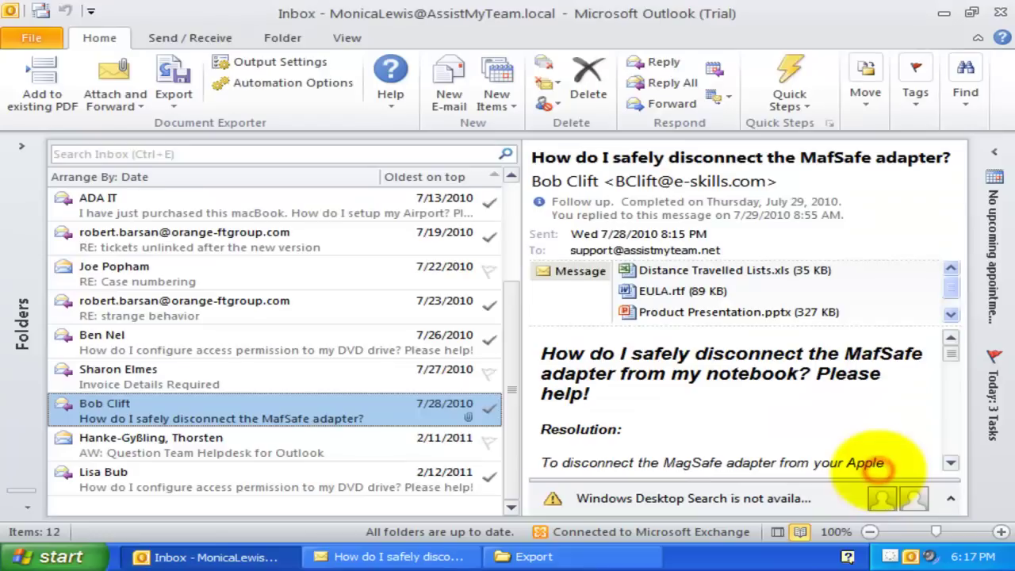
click(312, 79)
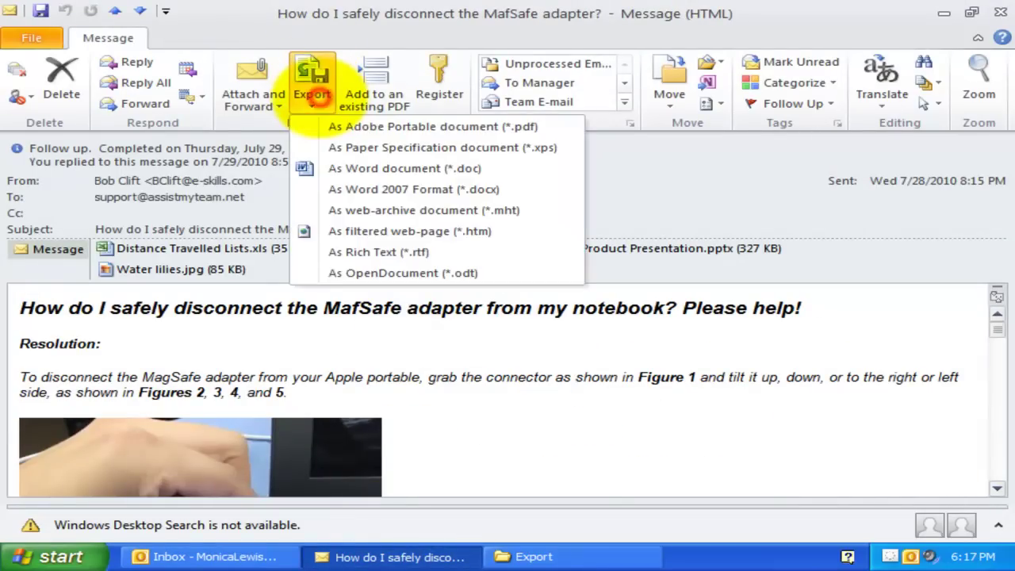
click(355, 131)
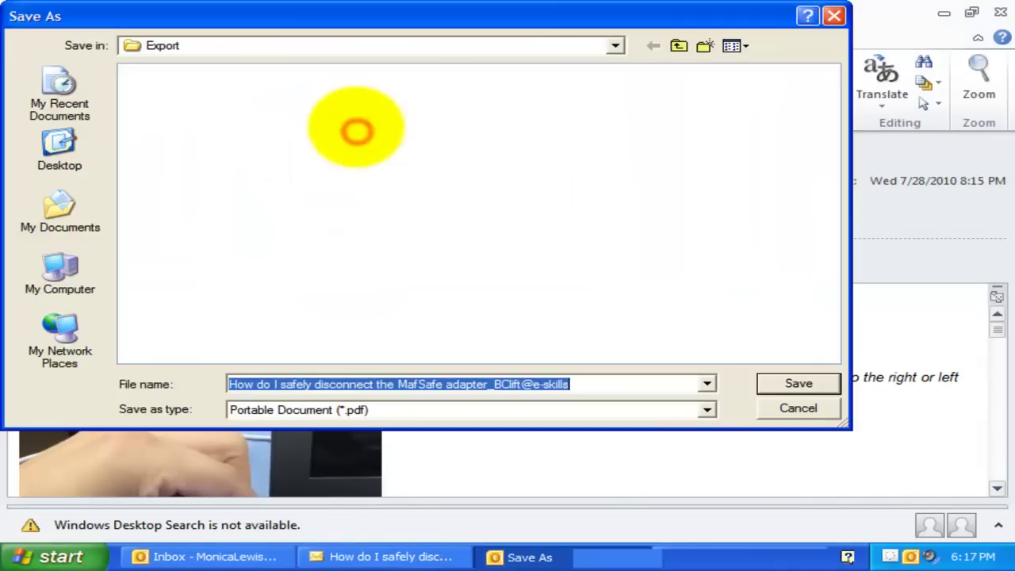
click(782, 383)
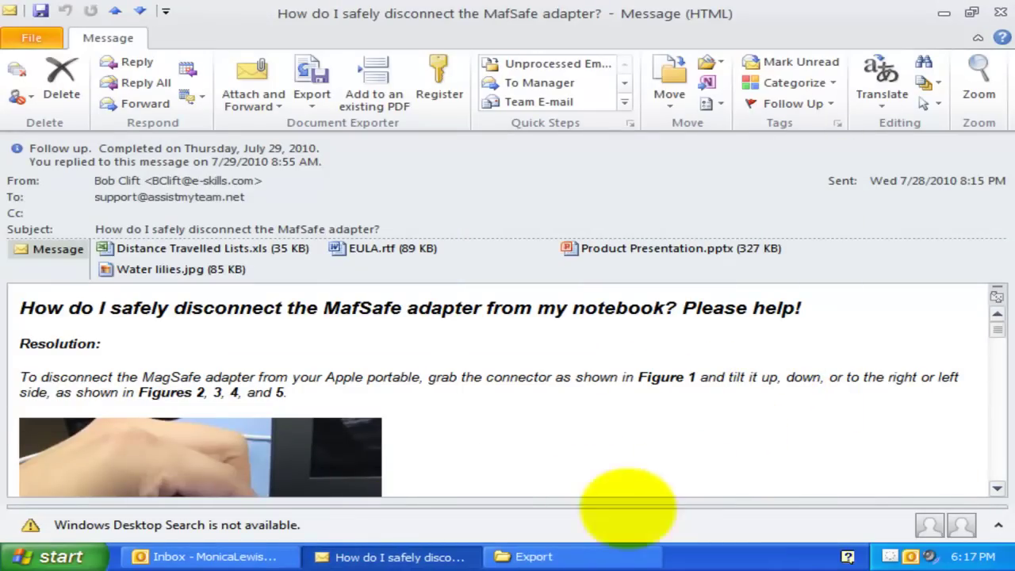
click(565, 553)
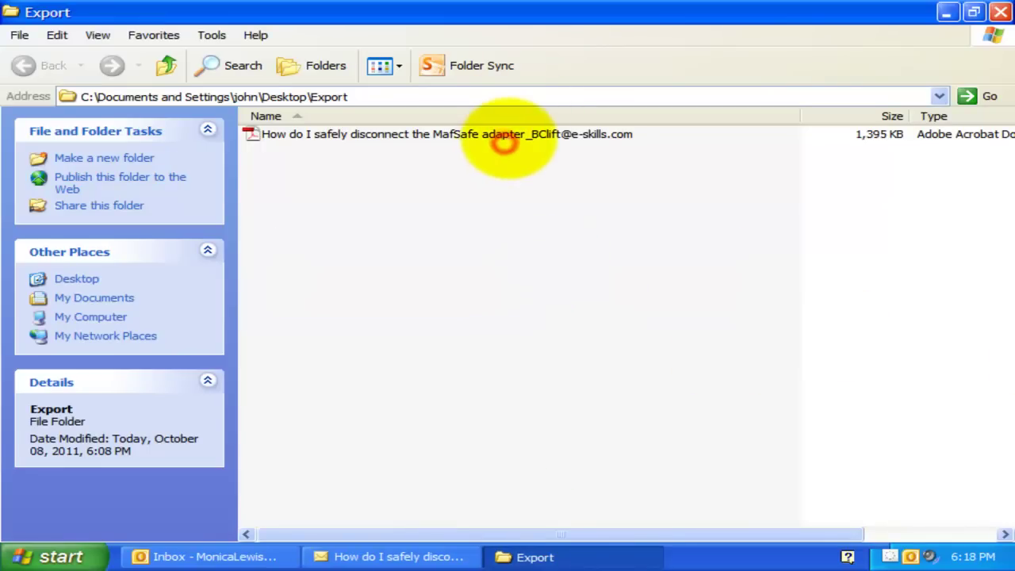
- Open the combined PDF, zoom out to 66.7%, and scroll all 30 pages to Water lilies.jpg
double_click(504, 141)
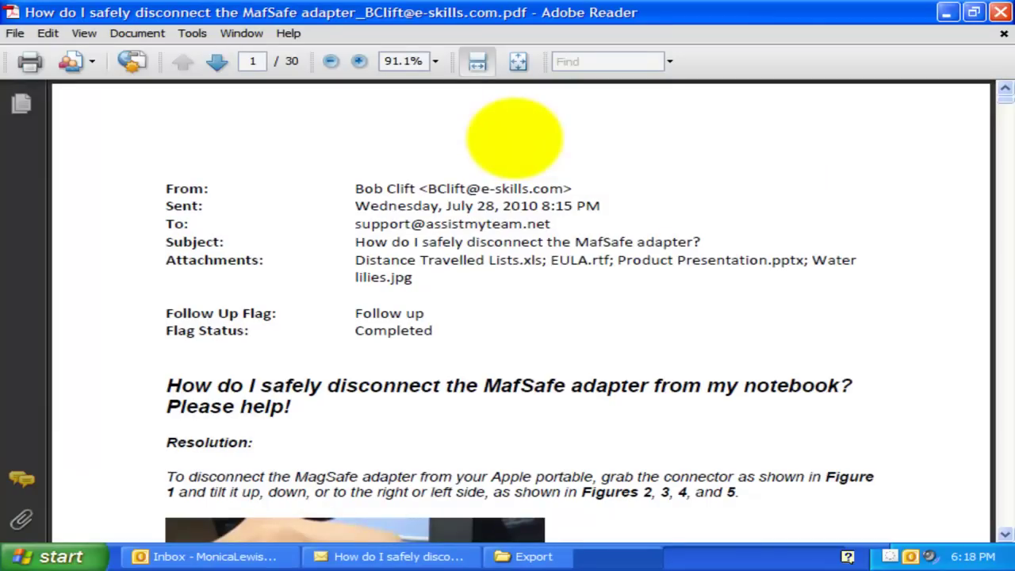
click(330, 61)
click(330, 61)
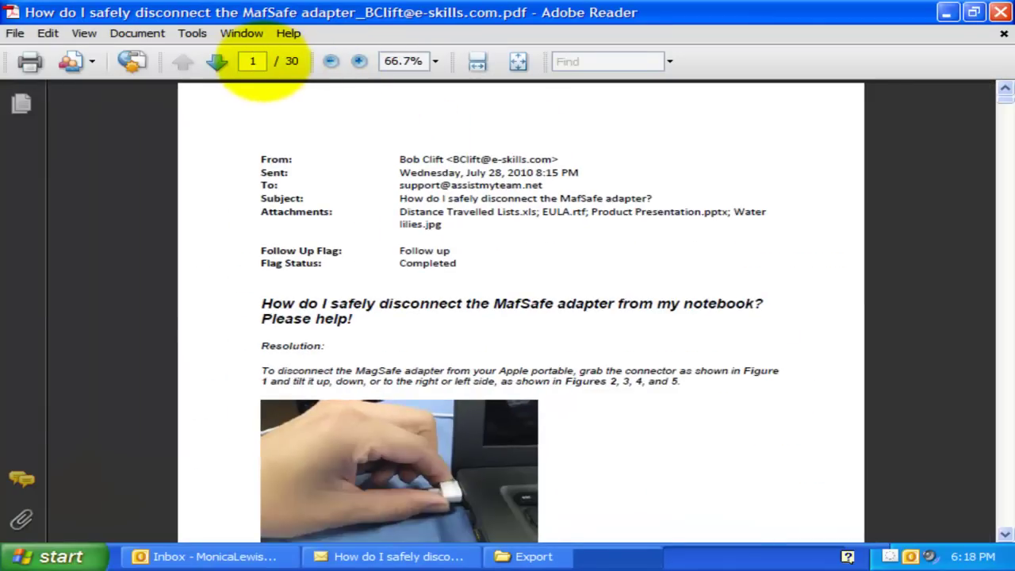
click(677, 274)
scroll(671, 282, down, 5)
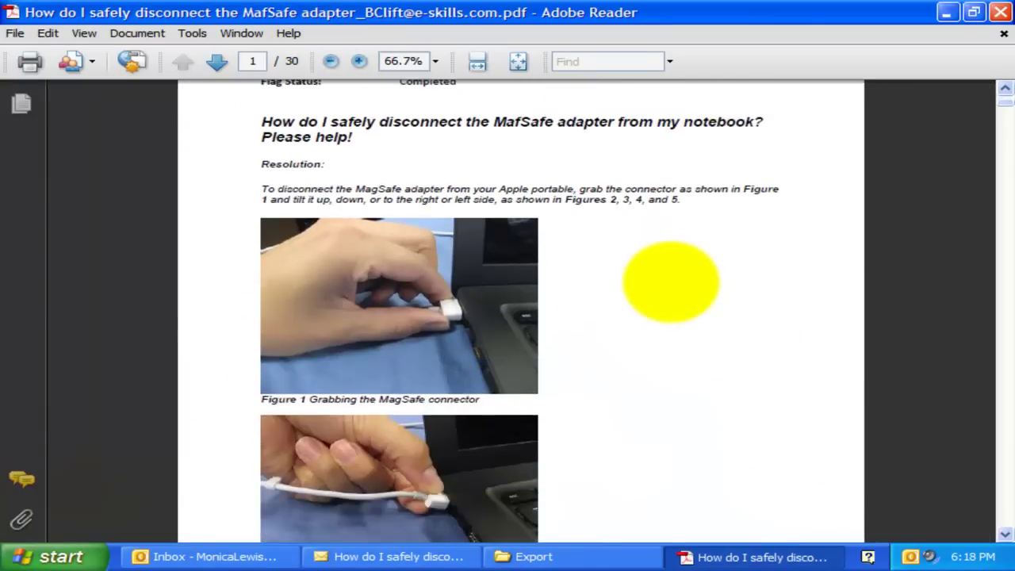
scroll(671, 282, down, 20)
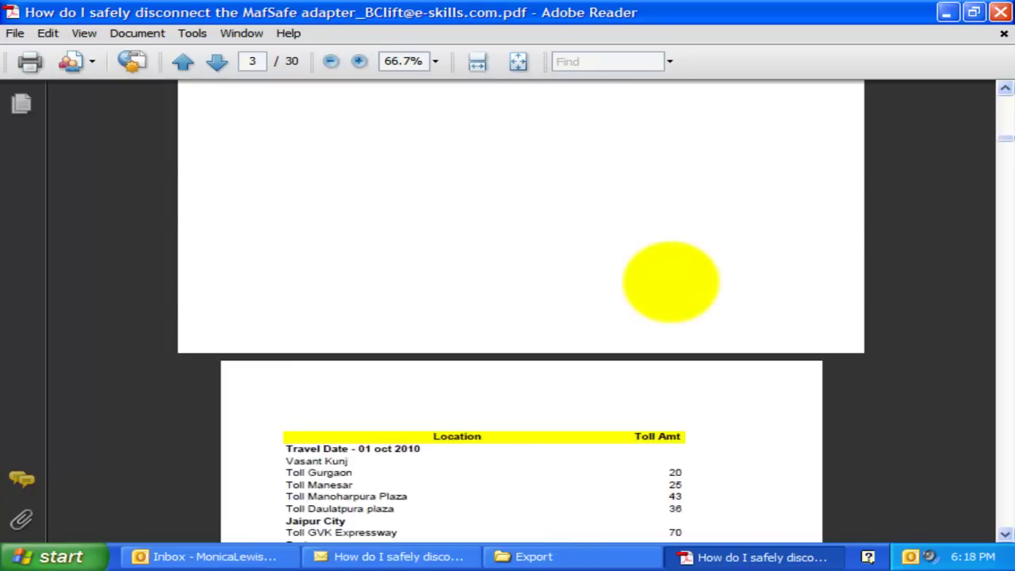
scroll(671, 282, down, 5)
scroll(617, 288, up, 3)
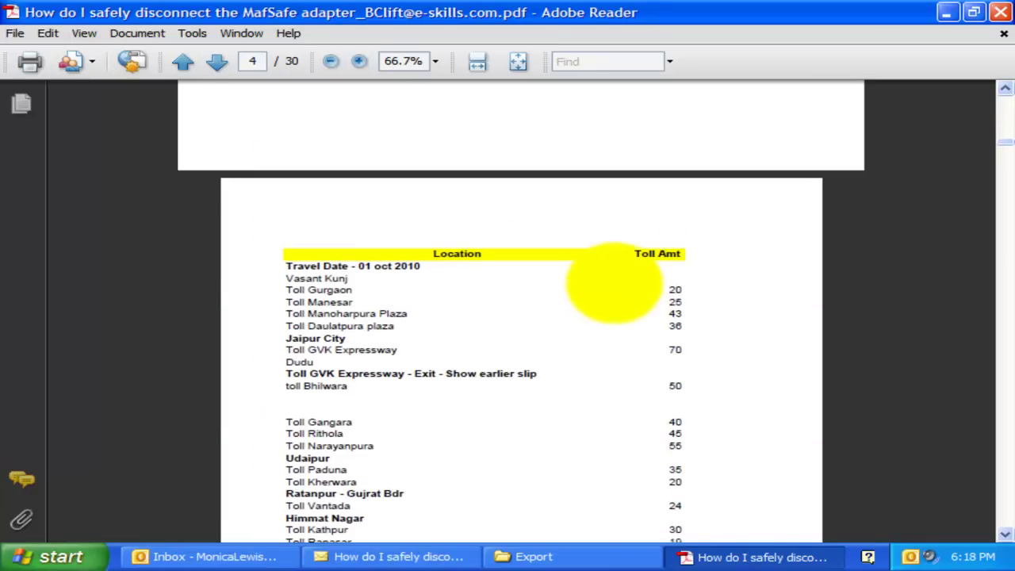
scroll(601, 297, down, 20)
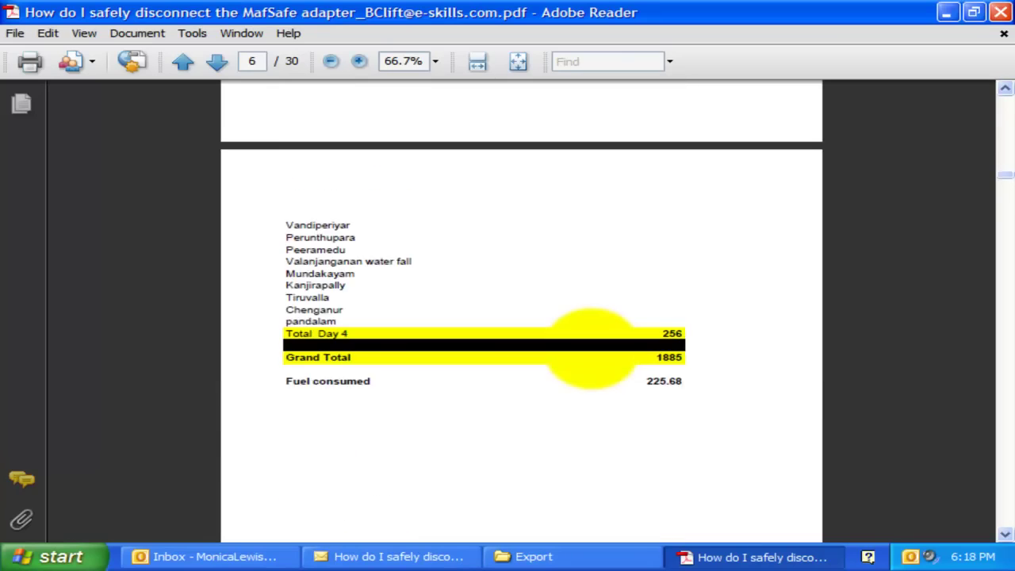
scroll(591, 349, down, 10)
drag(1004, 184, 1004, 512)
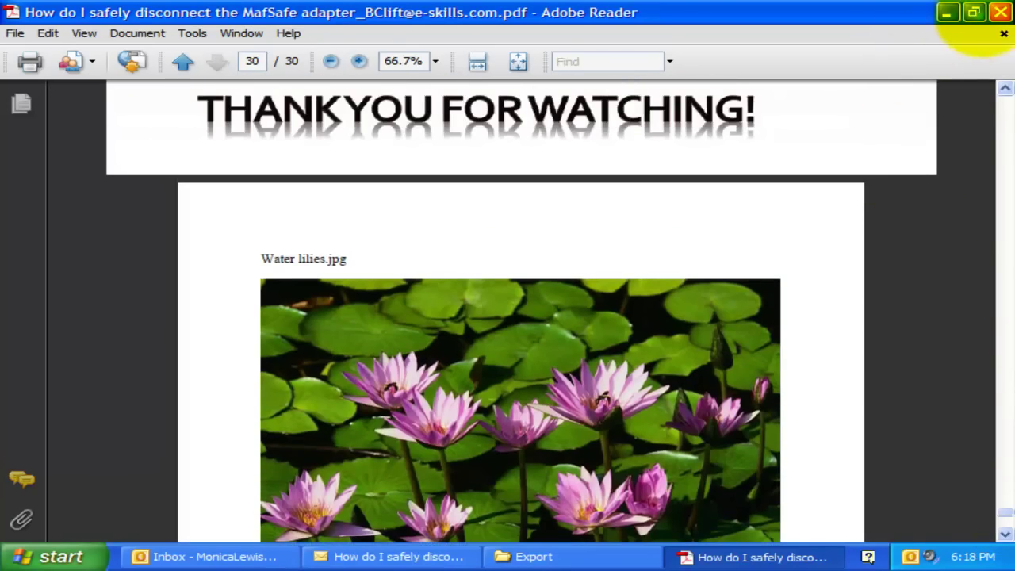
- Close the PDF in Adobe Reader to return to the Document Exporter settings
click(1000, 11)
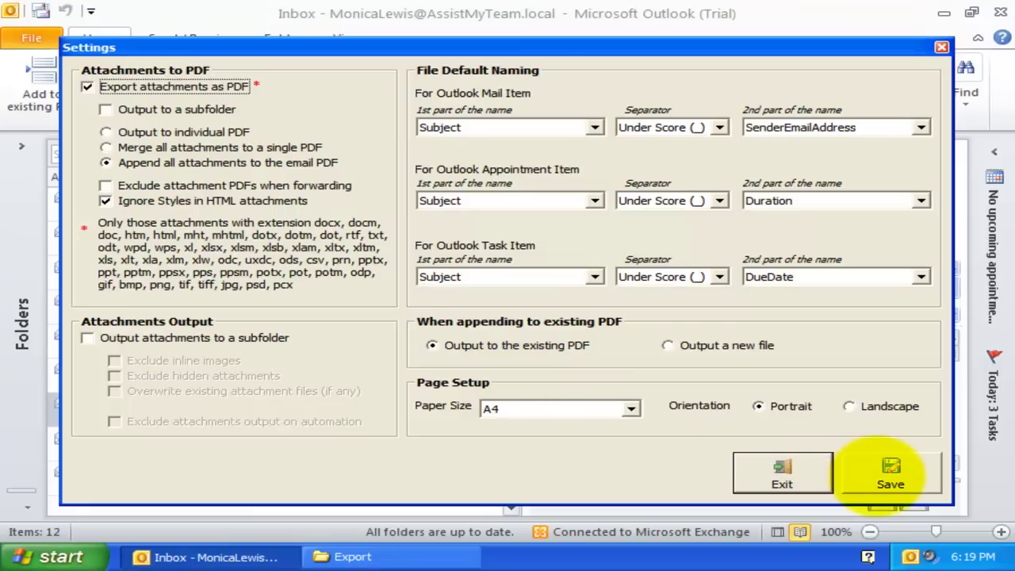
- Save the exporter settings, then export six emails (7/23/2010 to 2/12/2011) each to its own PDF
click(891, 476)
click(294, 480)
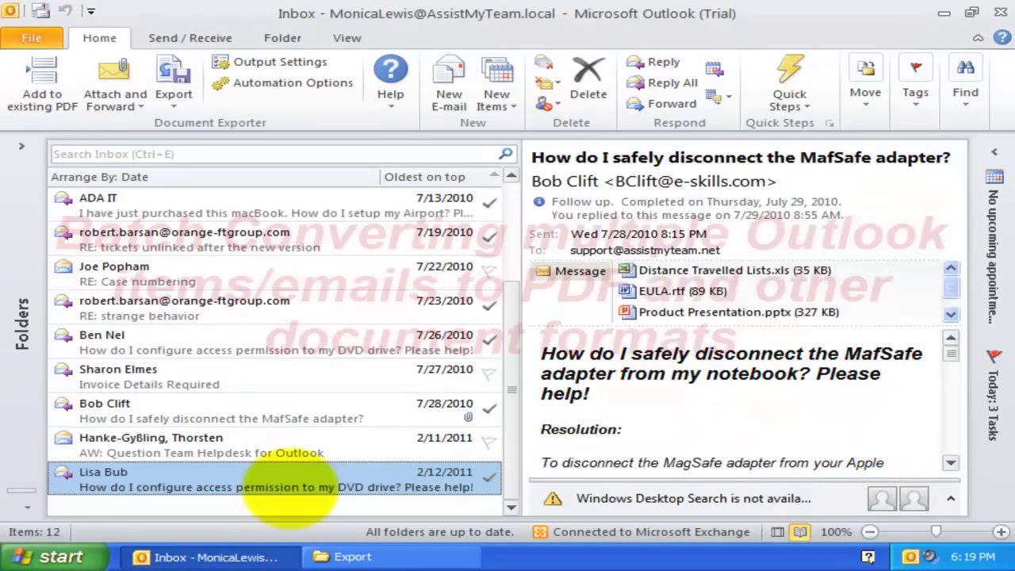
shift+click(293, 446)
shift+click(294, 412)
shift+click(300, 380)
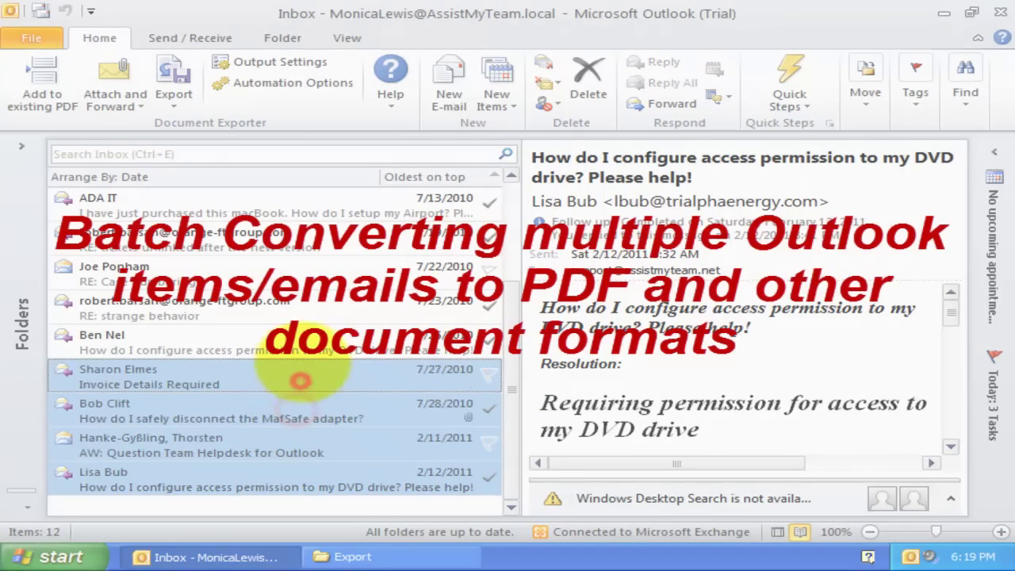
shift+click(303, 347)
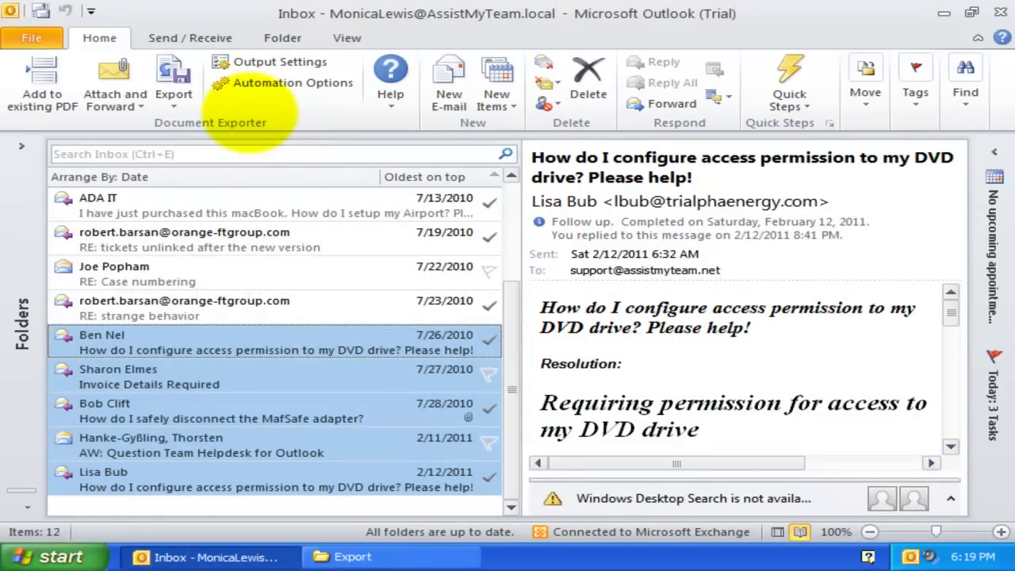
shift+click(254, 303)
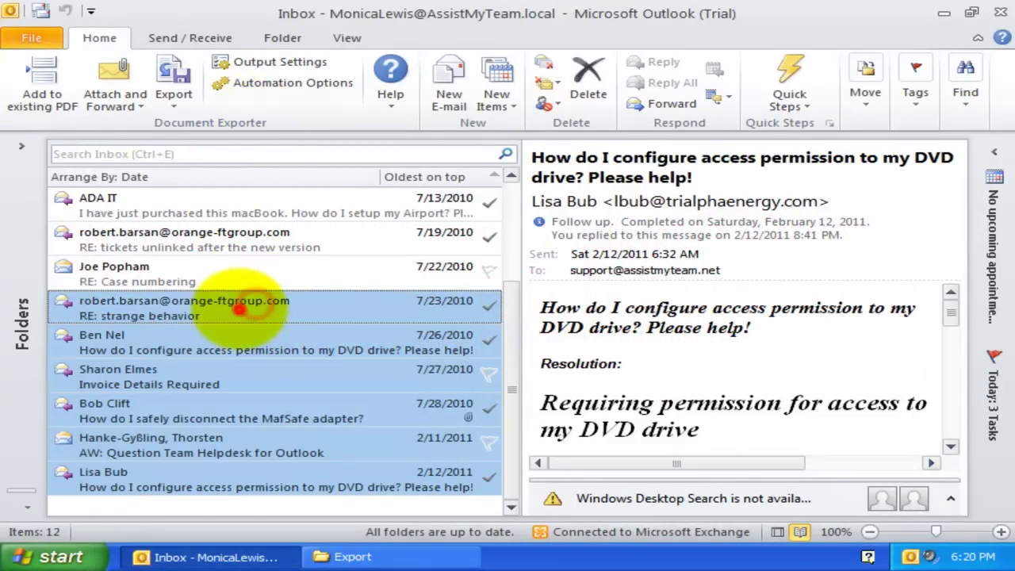
click(177, 101)
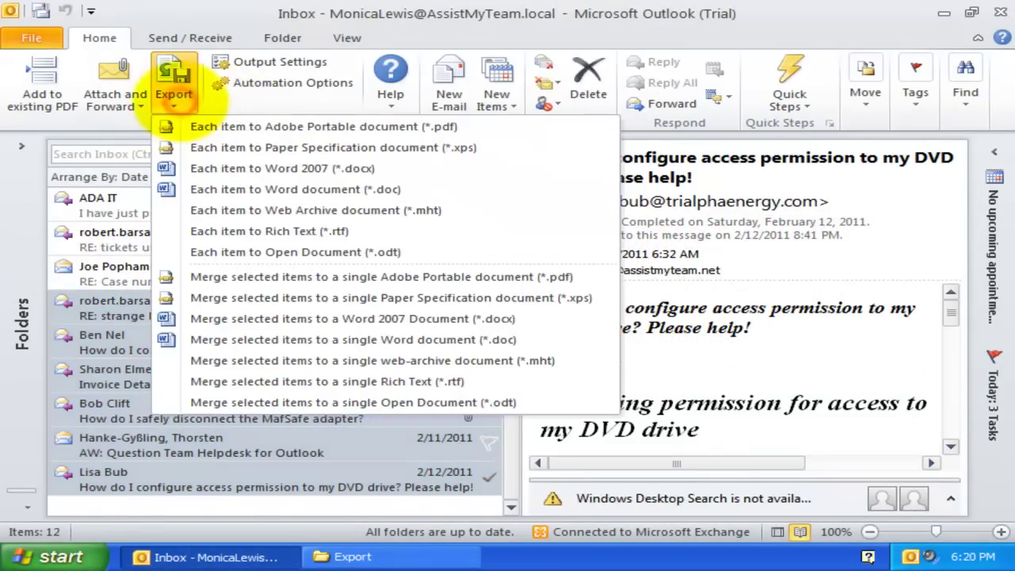
click(200, 127)
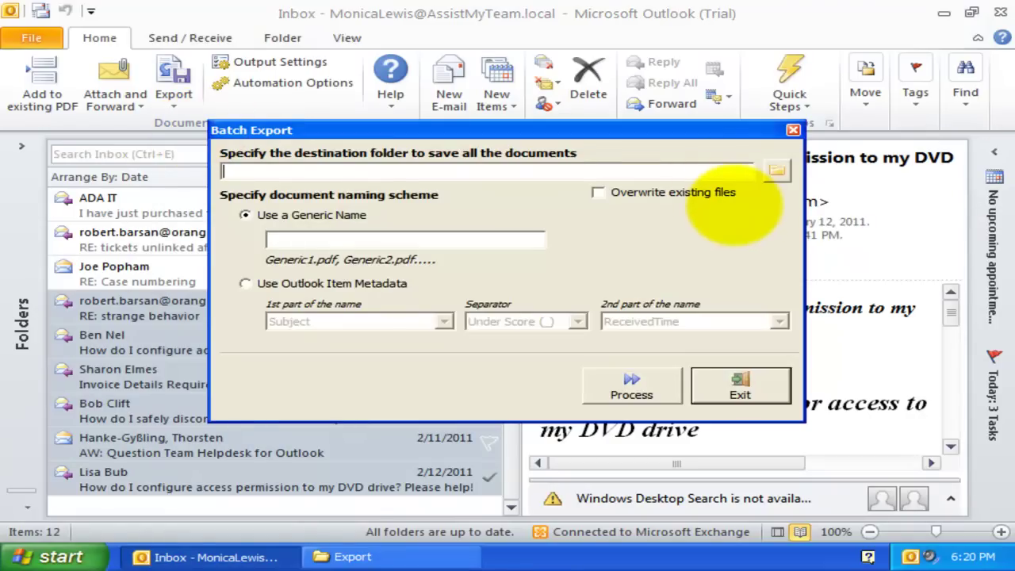
- Set the Batch Export destination to the desktop Export folder
click(770, 168)
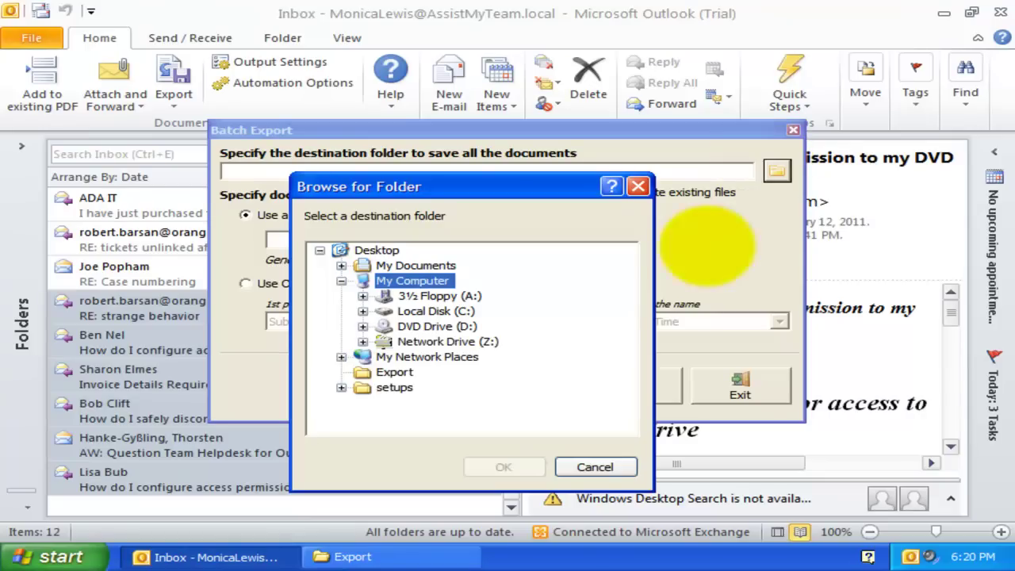
click(394, 372)
click(503, 466)
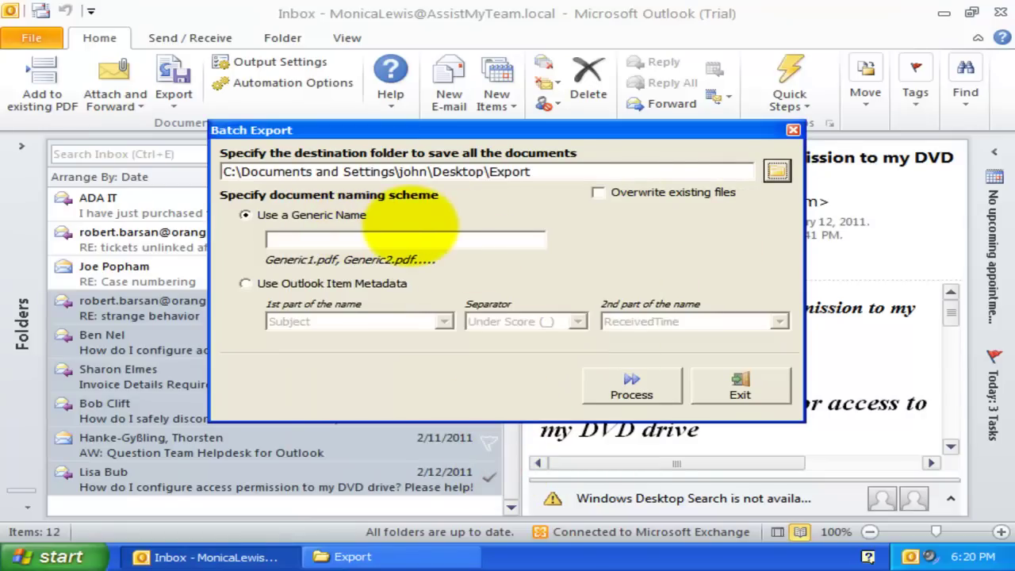
- Switch file naming to Use Outlook Item Metadata
click(658, 261)
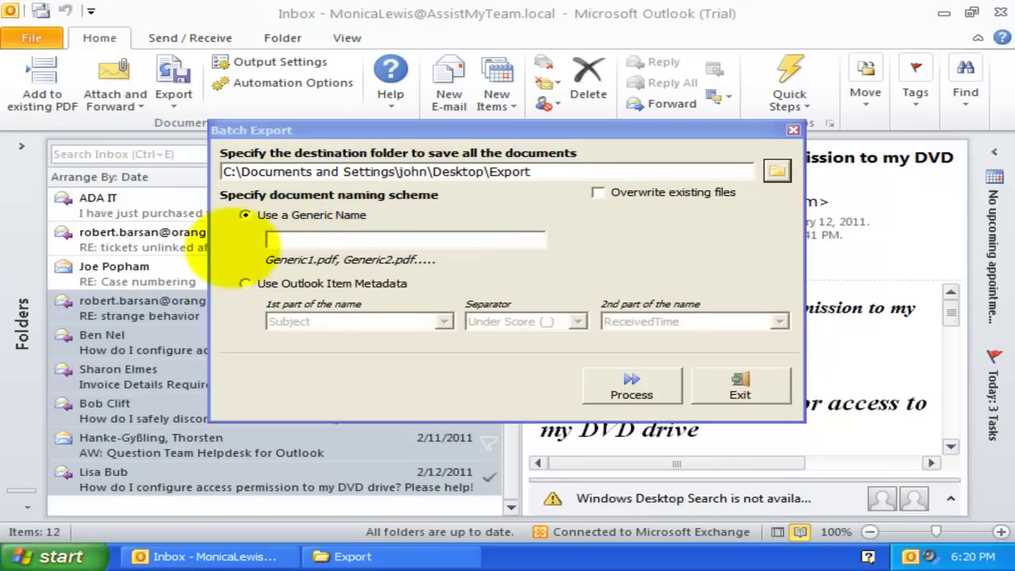
click(233, 248)
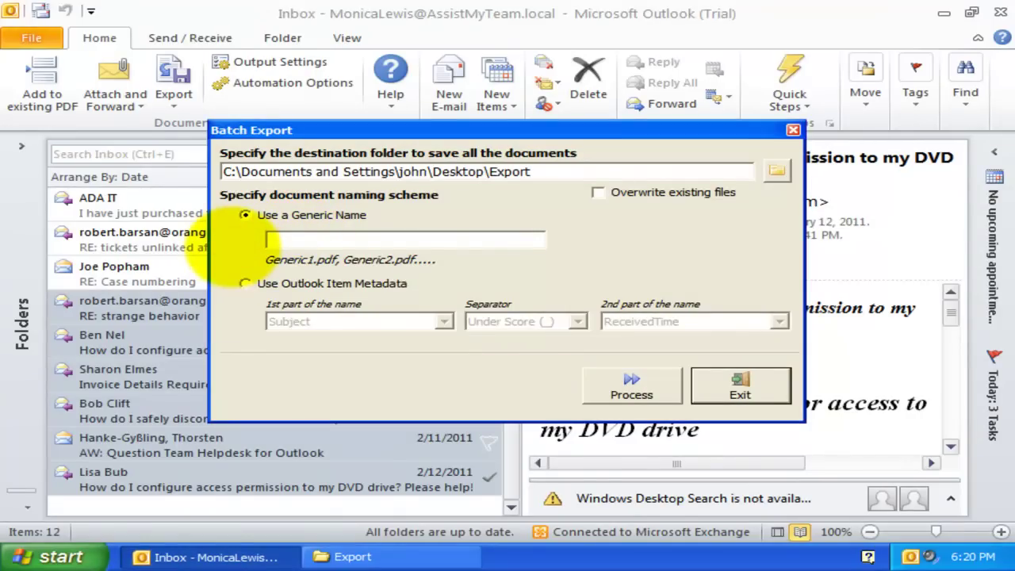
click(355, 239)
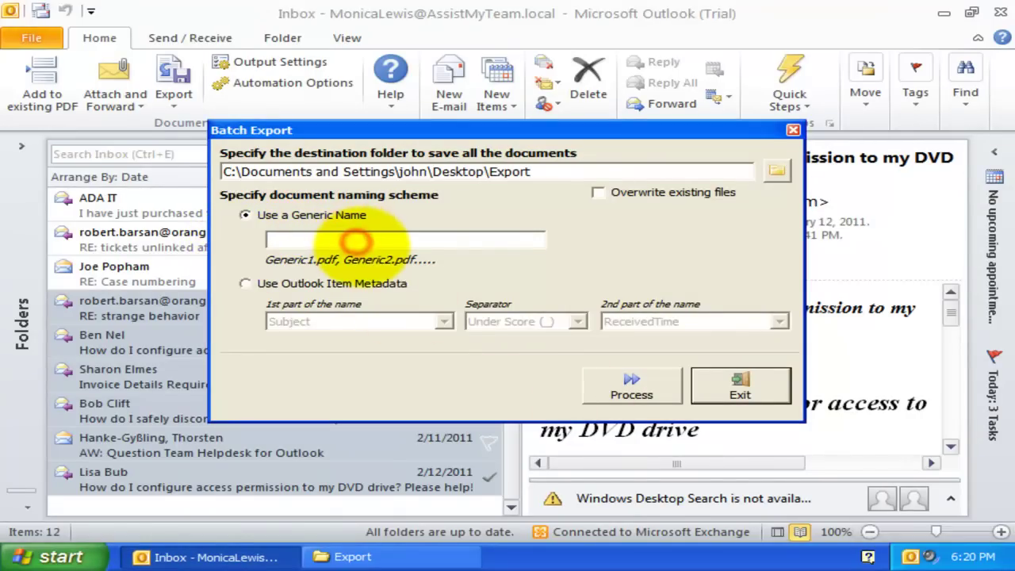
click(247, 284)
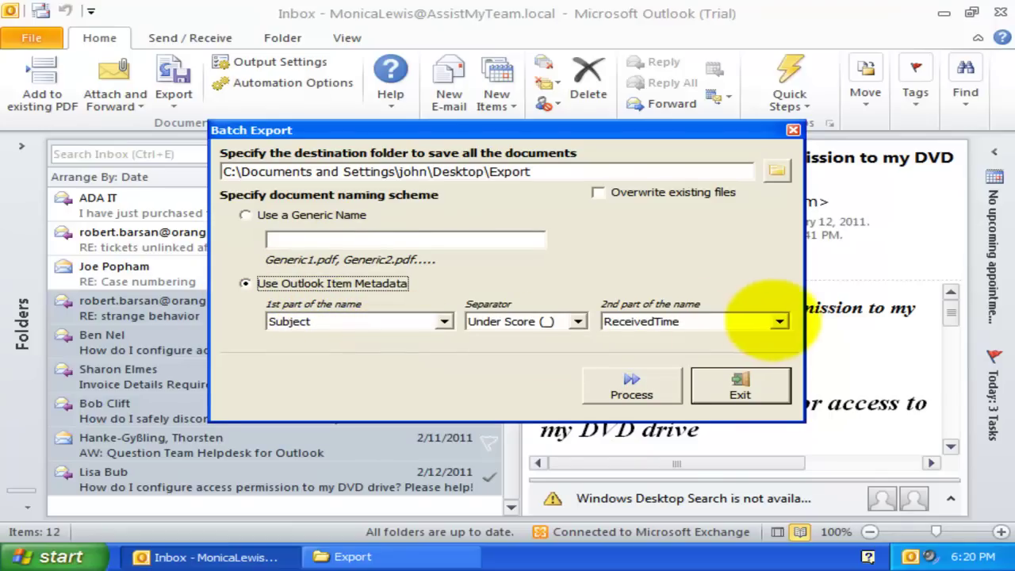
- Build file names from Subject, a hyphen separator, and ReceivedTime
click(779, 321)
key(s)
key(Return)
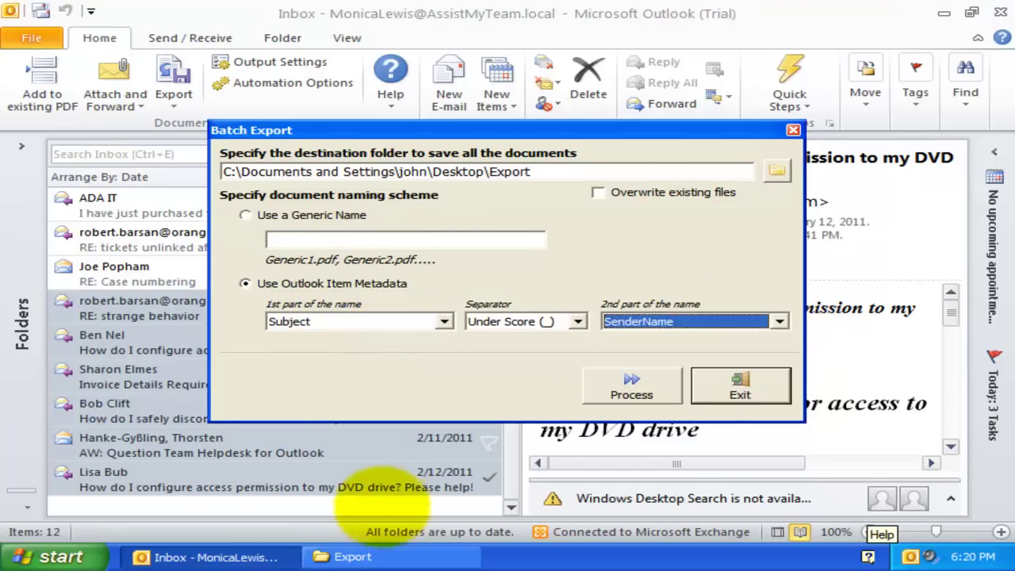
click(383, 386)
click(438, 321)
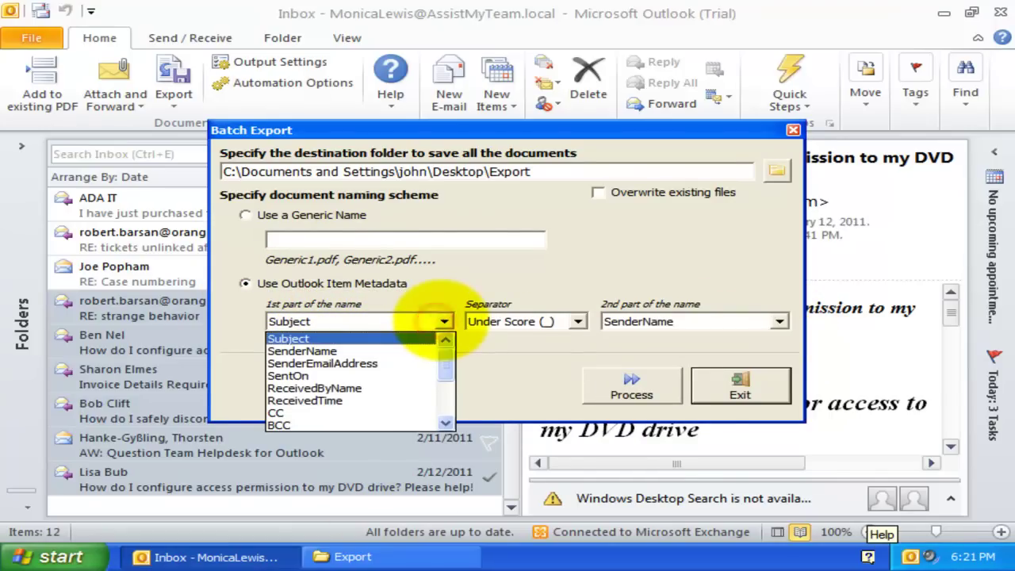
click(407, 338)
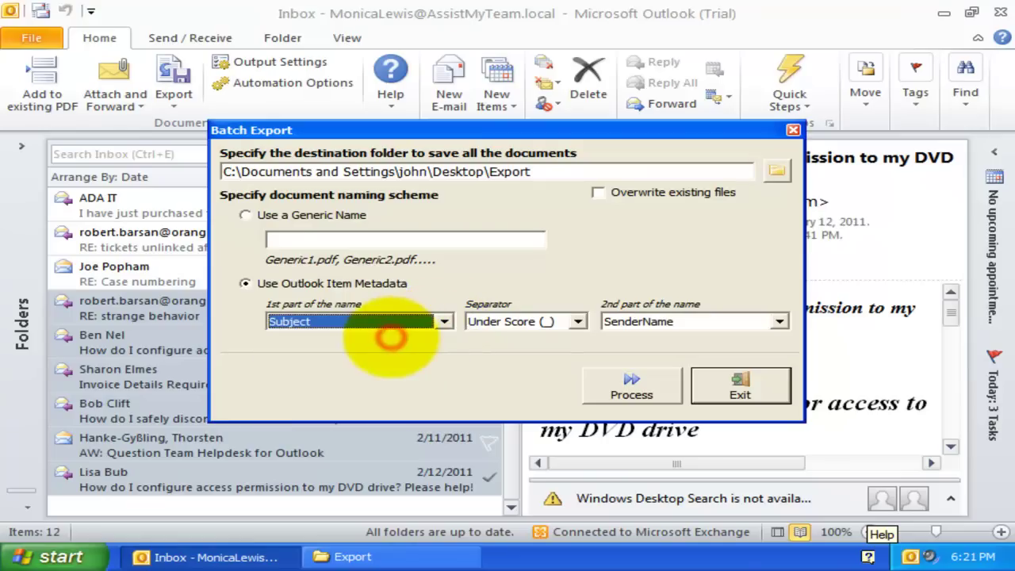
click(725, 323)
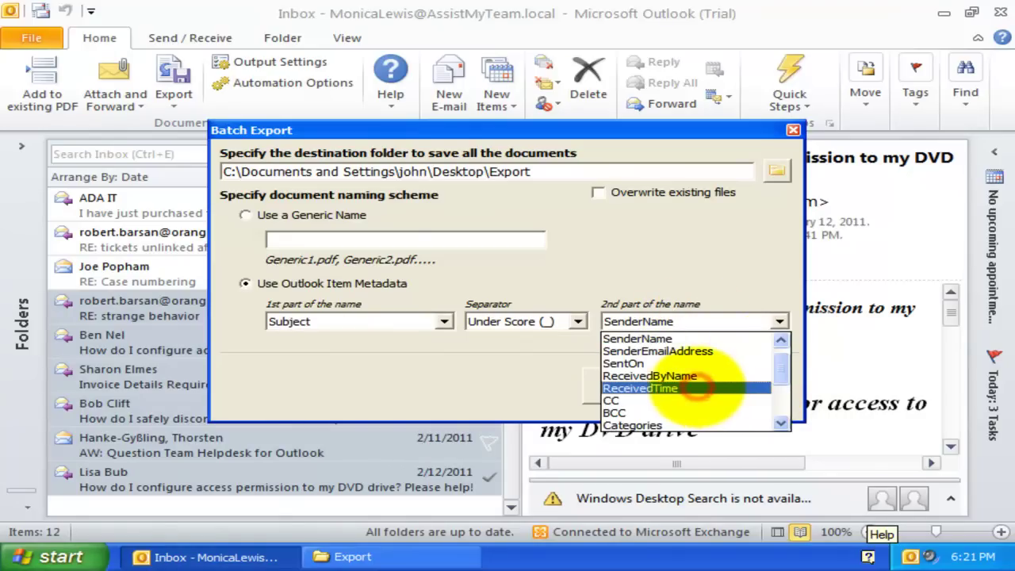
click(697, 389)
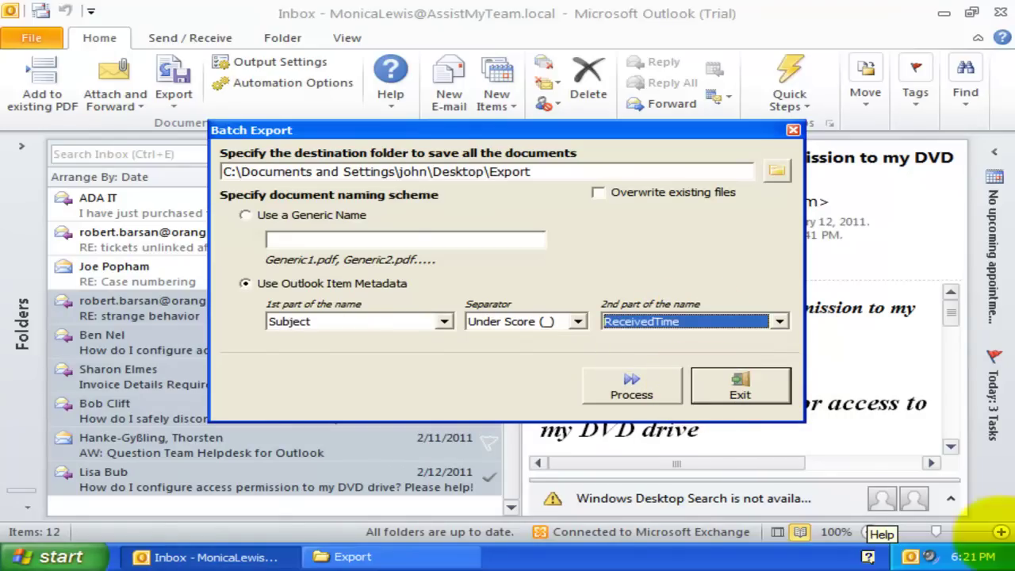
click(578, 321)
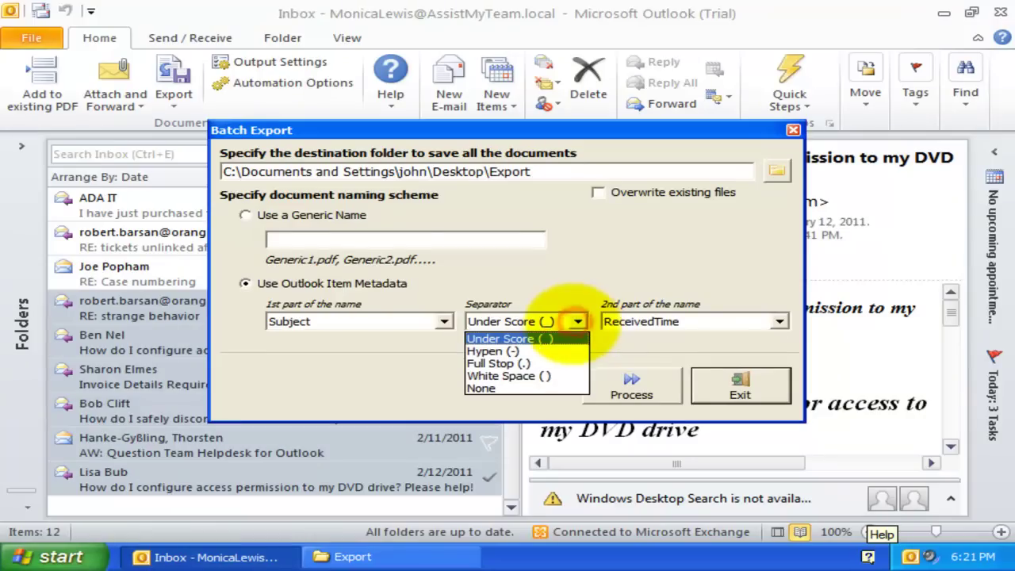
click(538, 351)
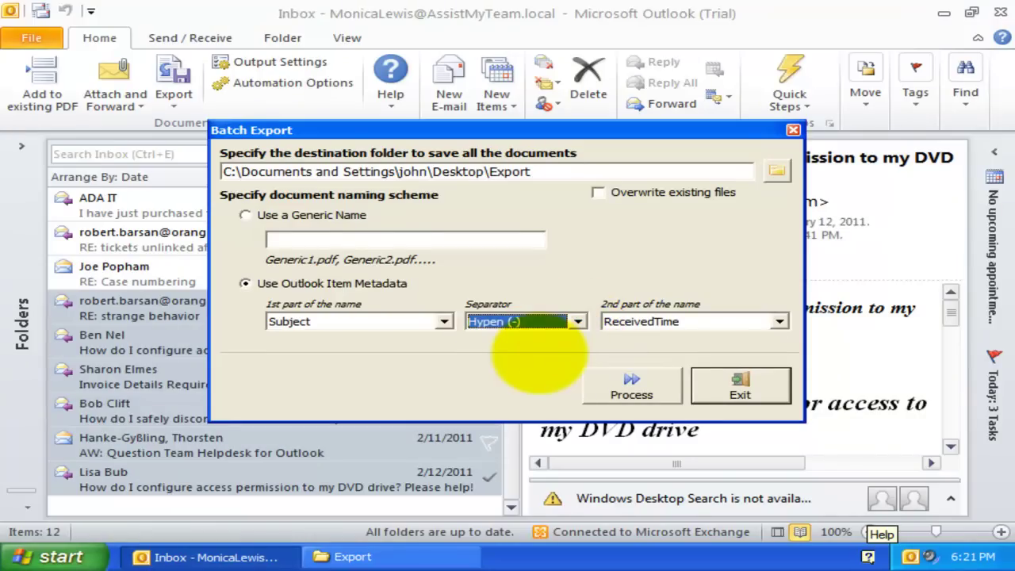
- Run the batch export and bring up the Export folder with the new PDFs
click(632, 386)
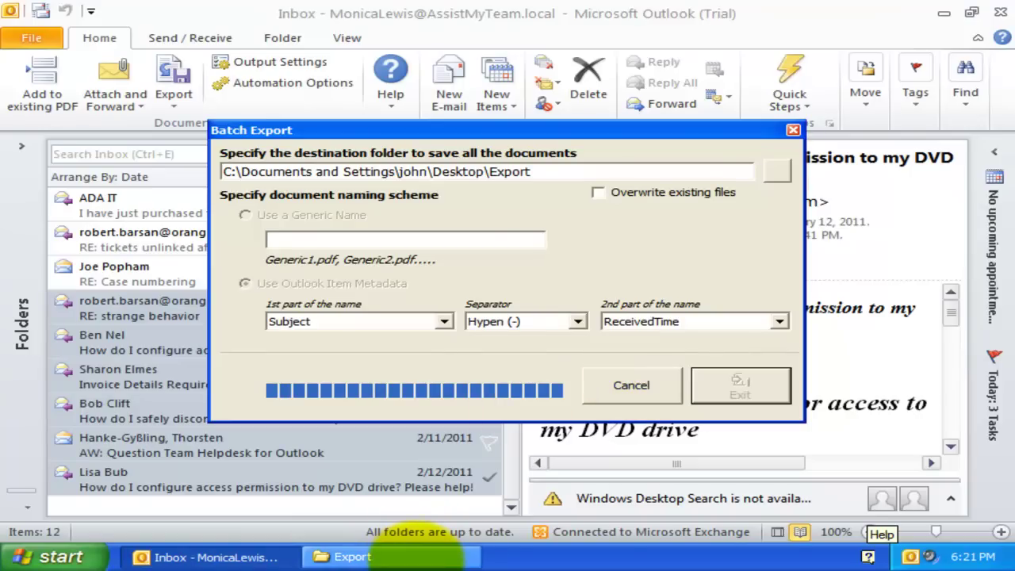
click(440, 556)
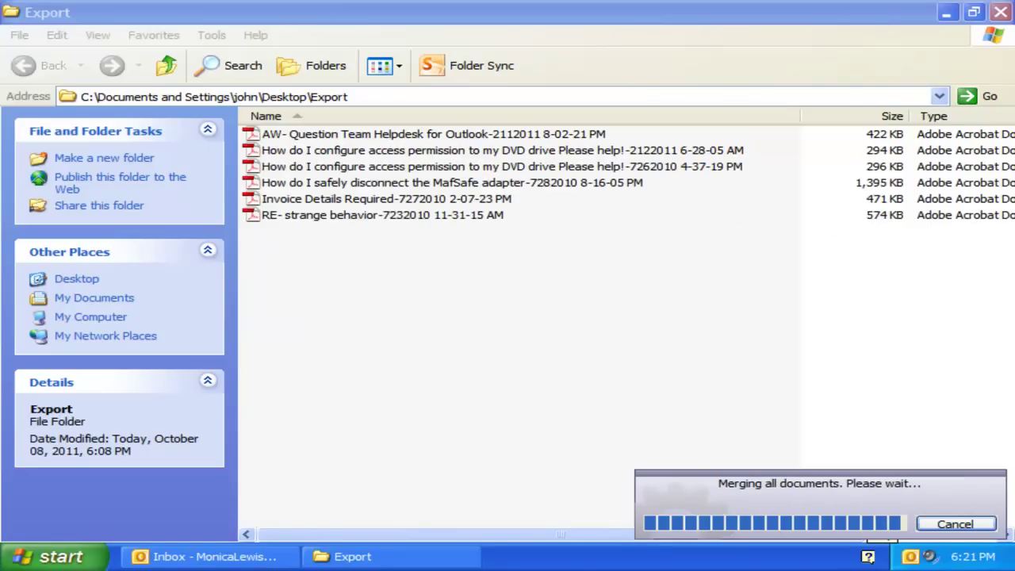
double_click(726, 15)
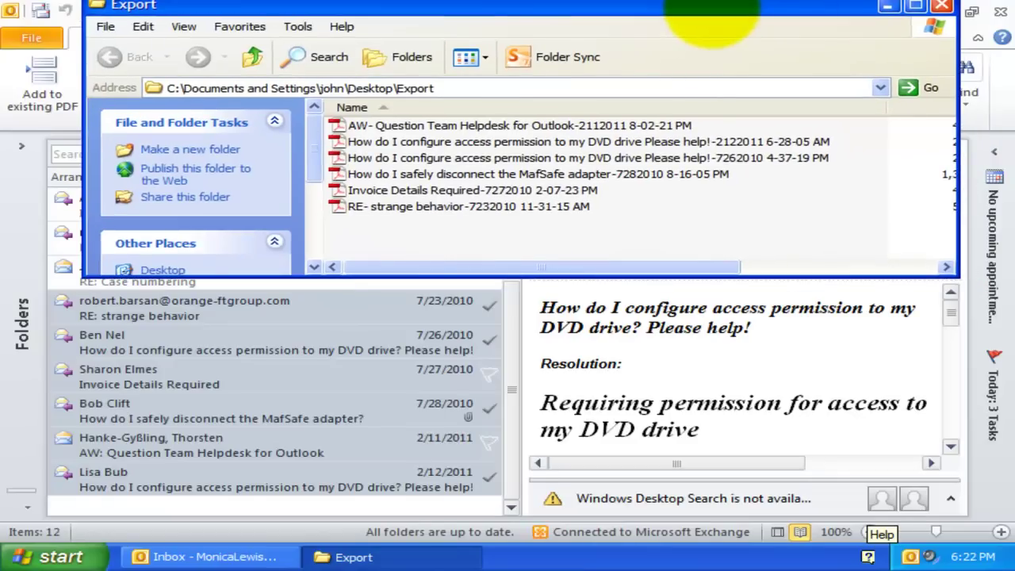
- Open and scroll through the RE- strange behavior PDF, then close Adobe Reader
double_click(480, 211)
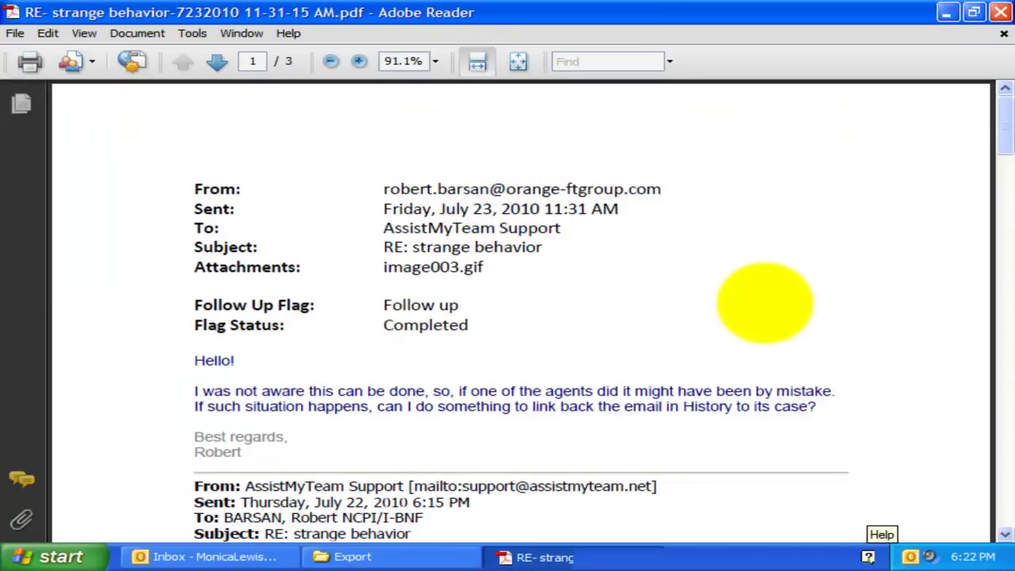
scroll(801, 301, down, 15)
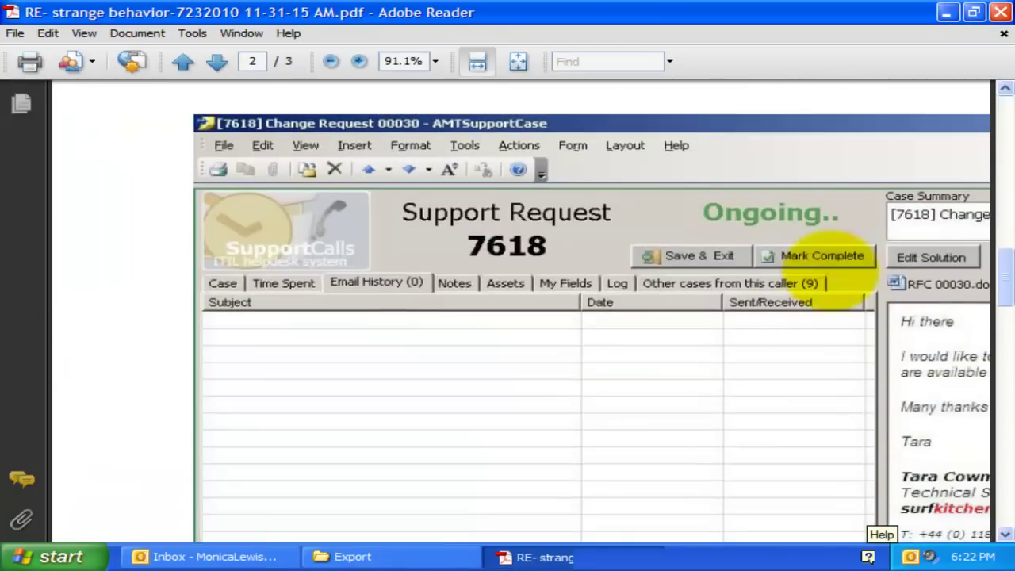
click(1001, 12)
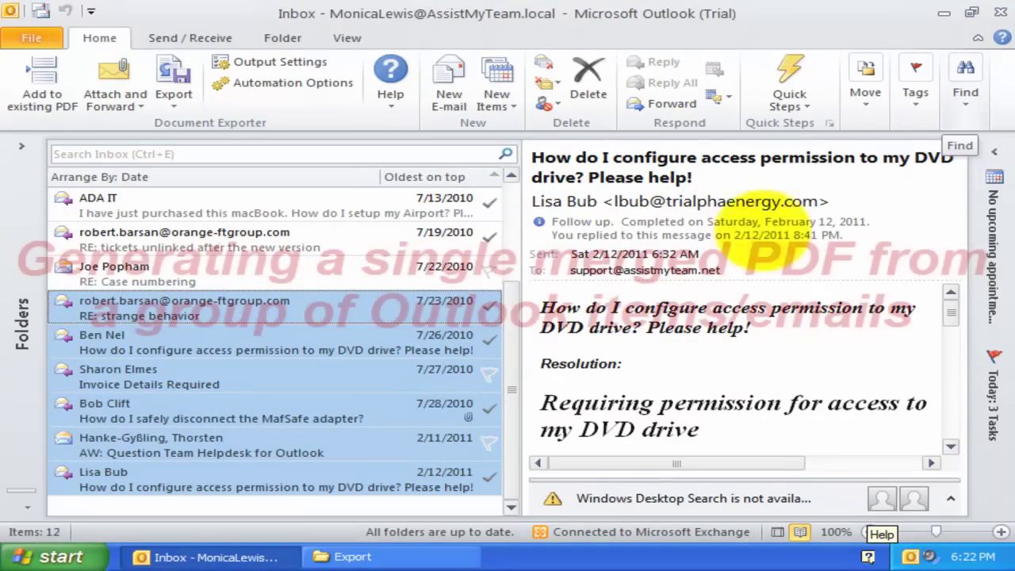
- Merge the selected emails into one PDF named Invoices_Year2011, then view the Export folder
click(174, 93)
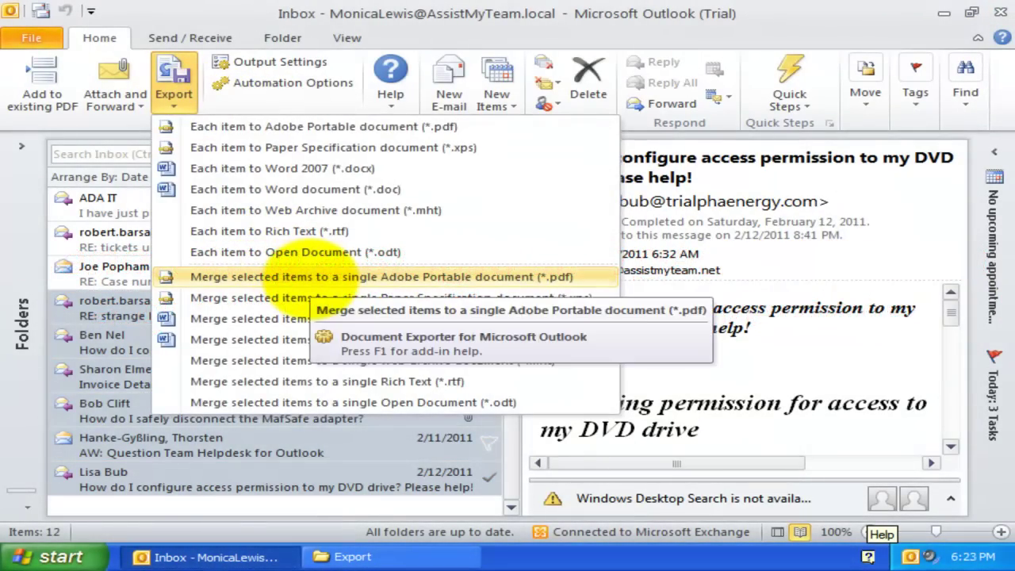
click(311, 277)
text(Invoices_Year2011)
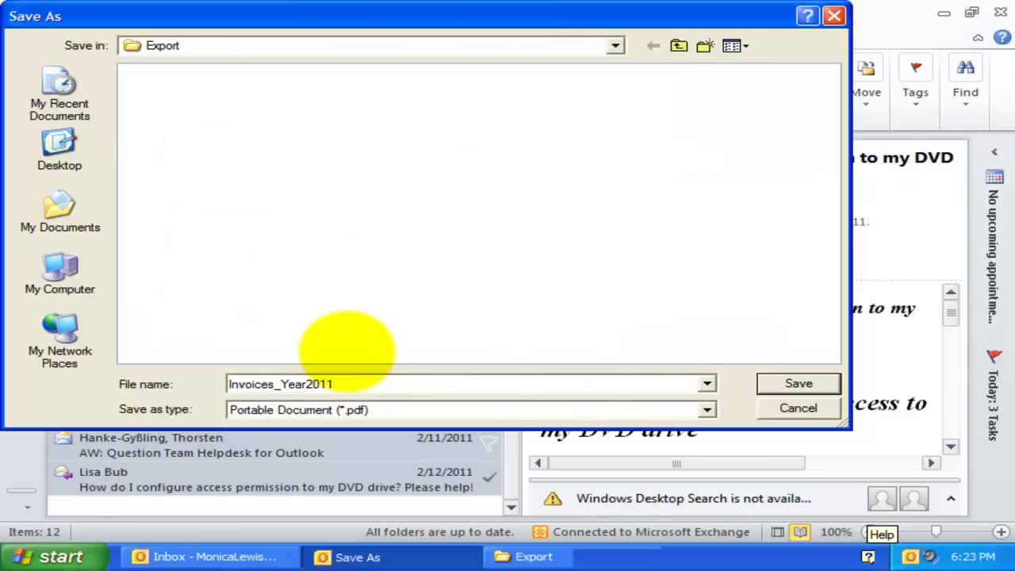
key(Return)
click(354, 557)
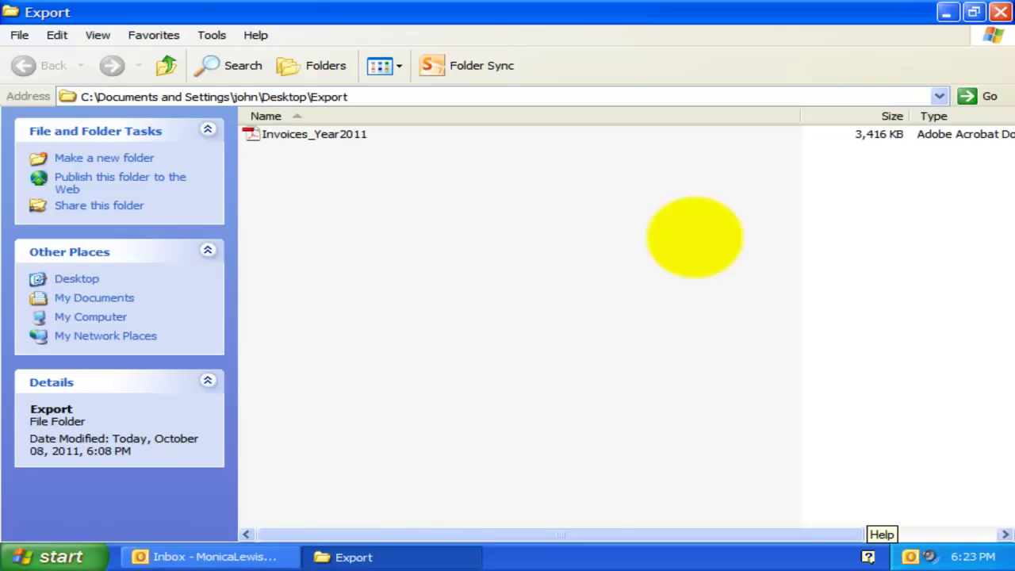
- Open Invoices_Year2011, zoom to 50% then 66.7%, and jump to its 44th page
click(339, 134)
double_click(339, 135)
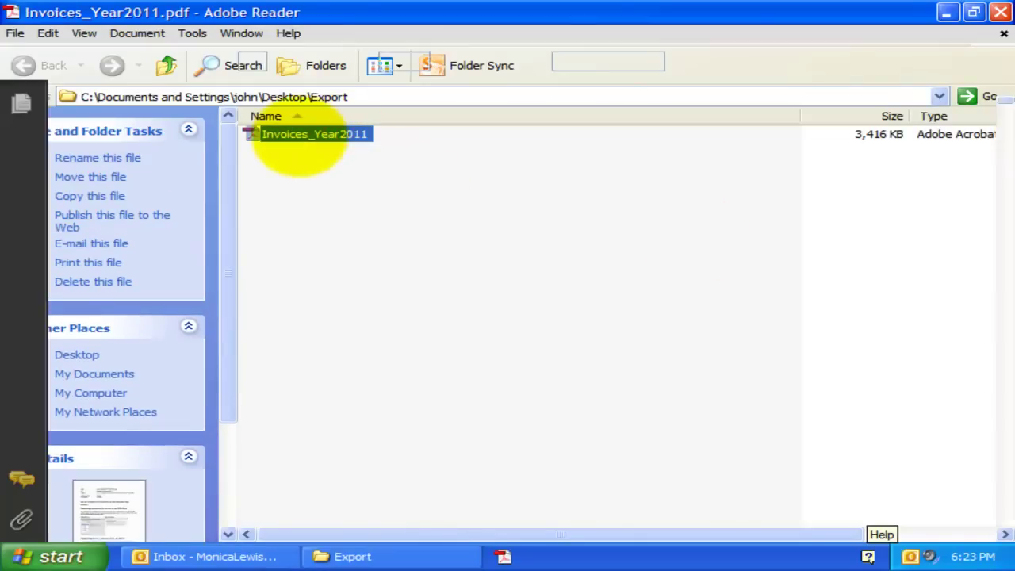
click(328, 61)
click(328, 61)
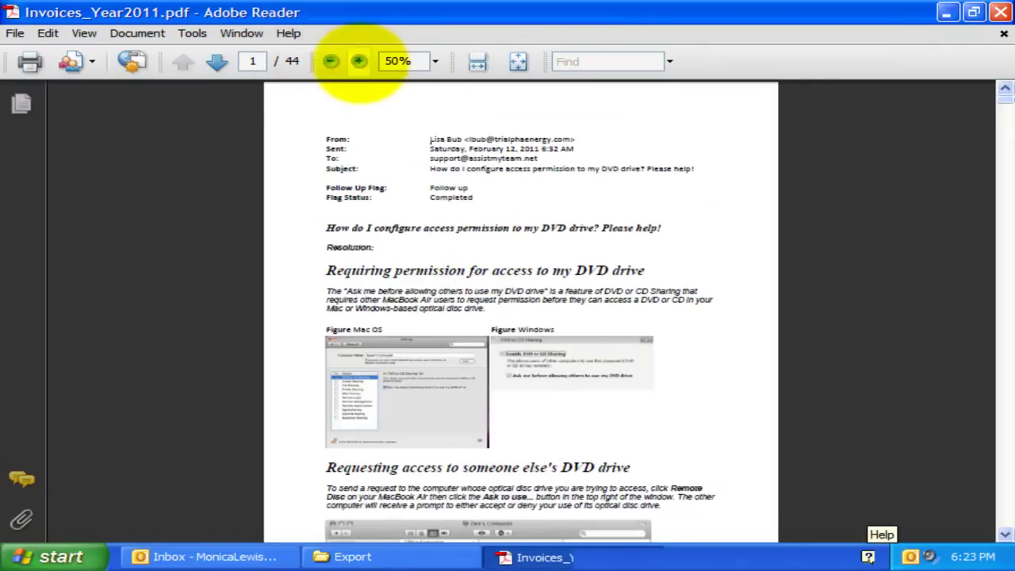
click(357, 61)
scroll(619, 301, down, 5)
scroll(624, 301, down, 15)
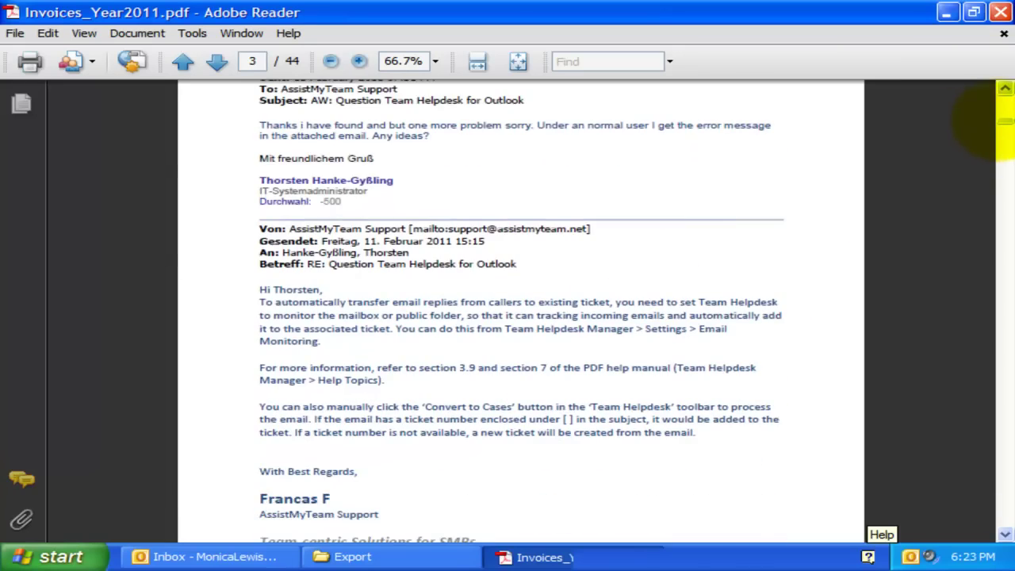
drag(1005, 120, 996, 158)
key(End)
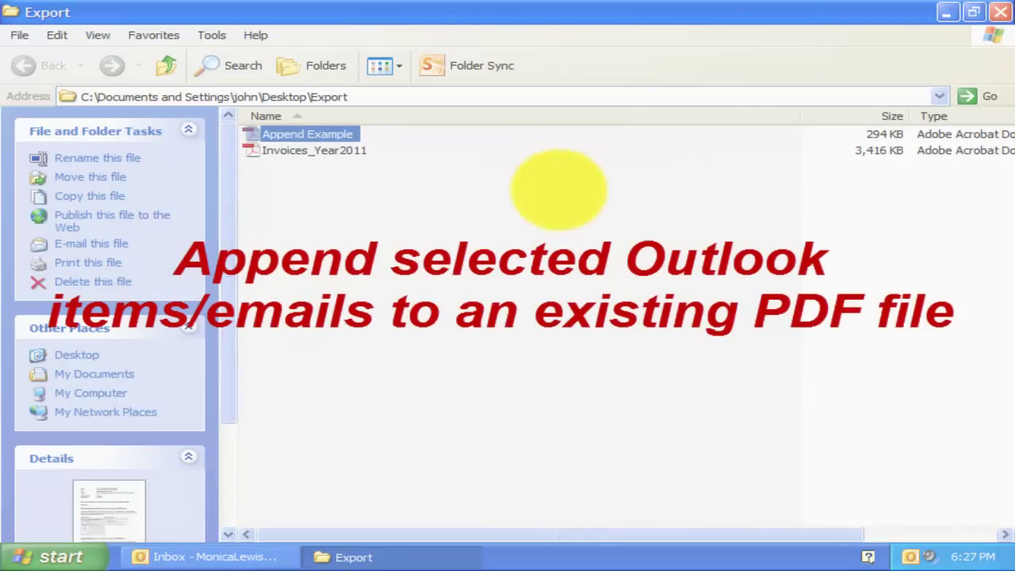
- Preview the 294 KB Append Example PDF and select the last three Inbox emails
click(315, 137)
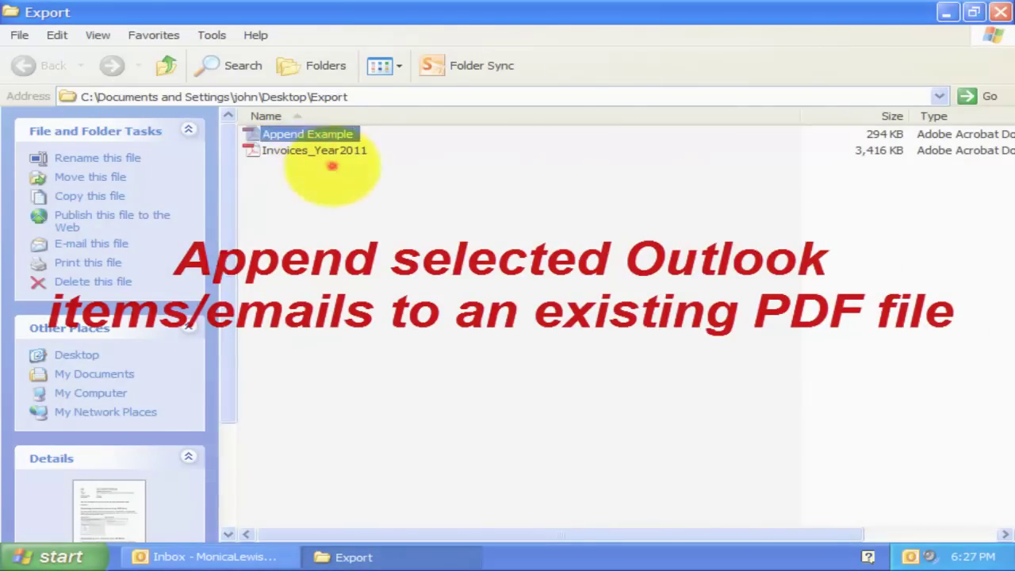
double_click(315, 138)
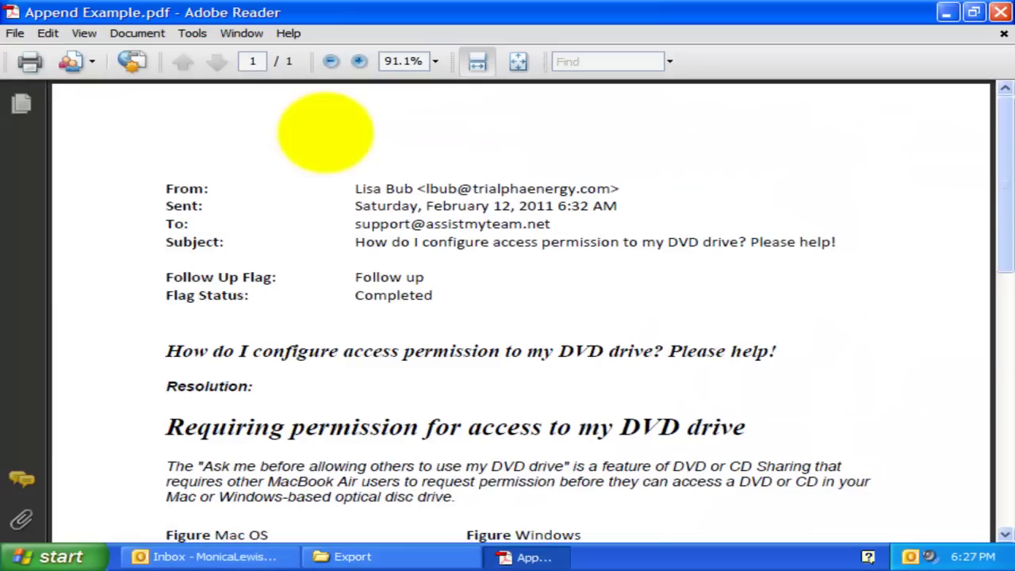
click(423, 240)
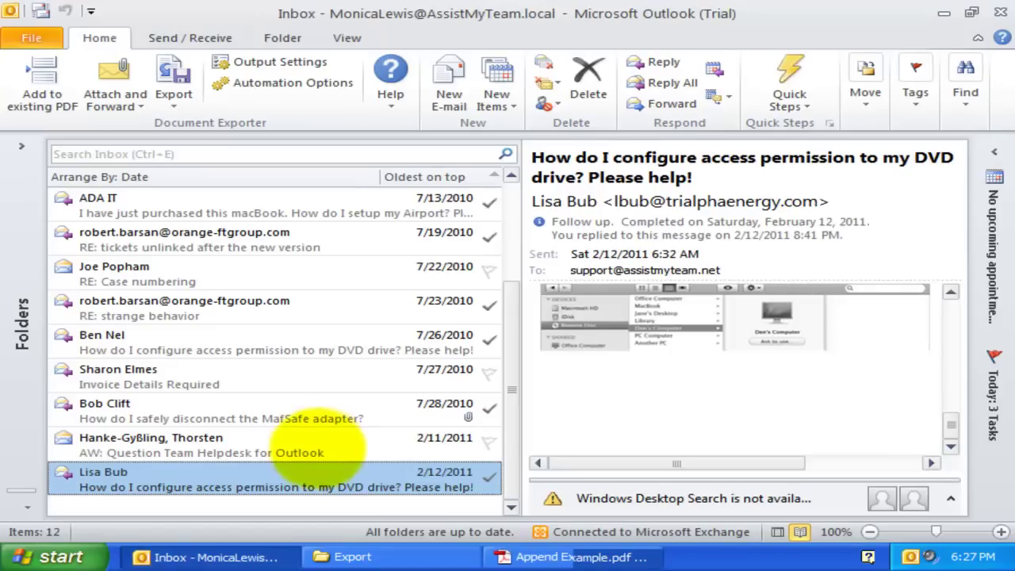
ctrl+click(313, 444)
ctrl+click(289, 418)
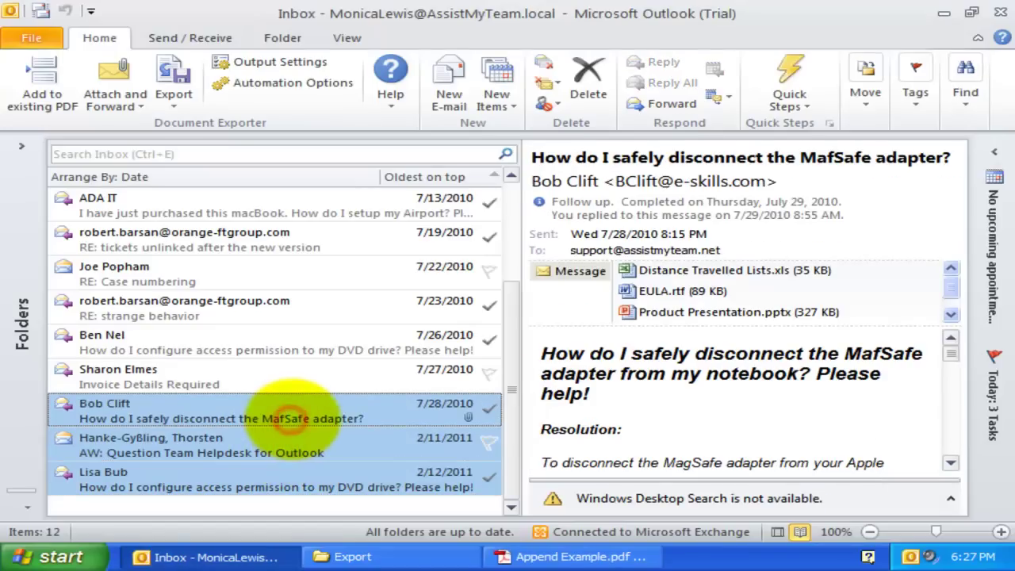
click(555, 556)
click(1001, 12)
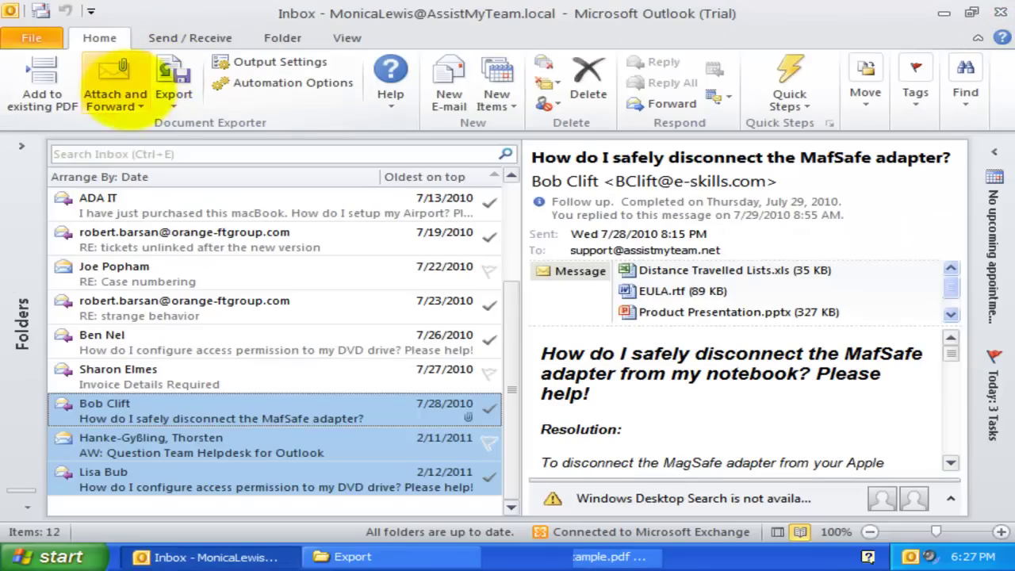
- Append the selected emails to Append Example, growing it to 1,265 KB
click(44, 89)
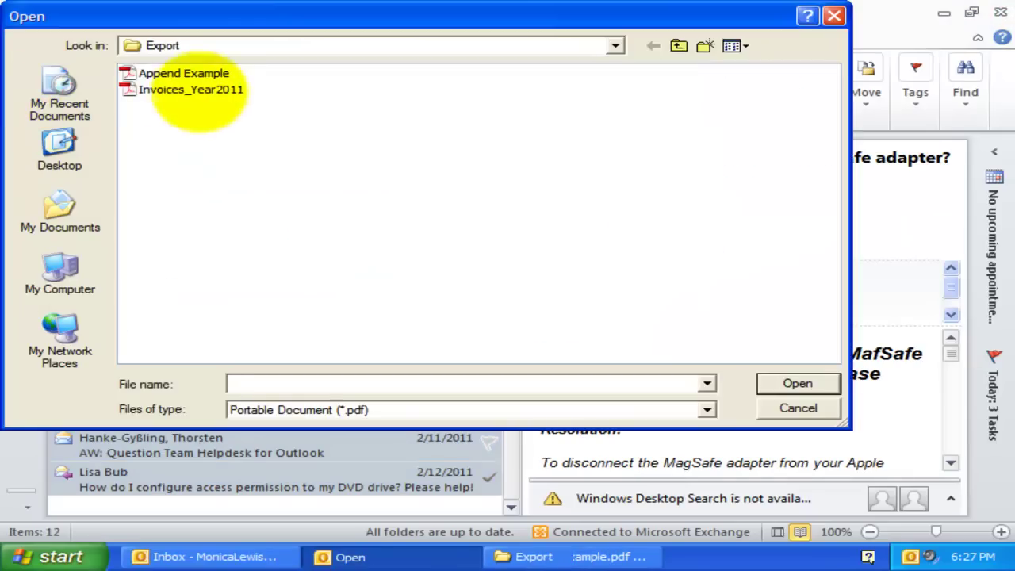
double_click(199, 72)
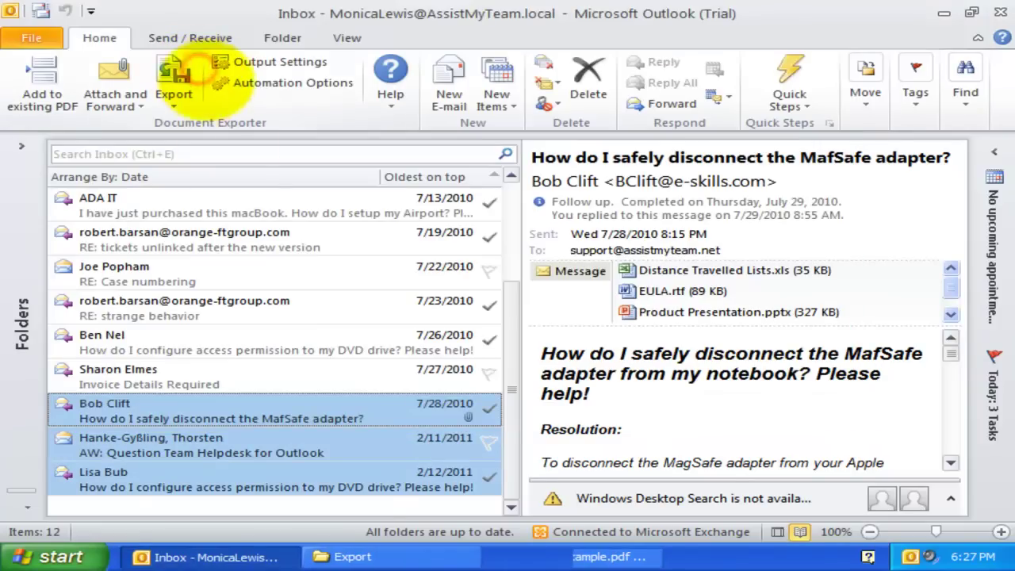
click(357, 556)
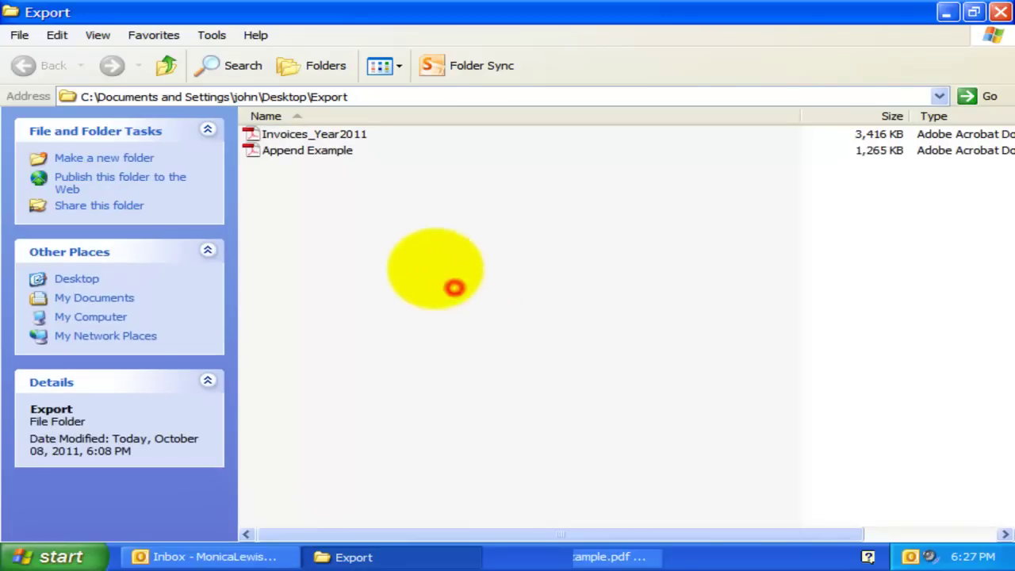
- Open Append Example.pdf, scroll through all 10 pages, and close Adobe Reader back to Outlook
double_click(309, 151)
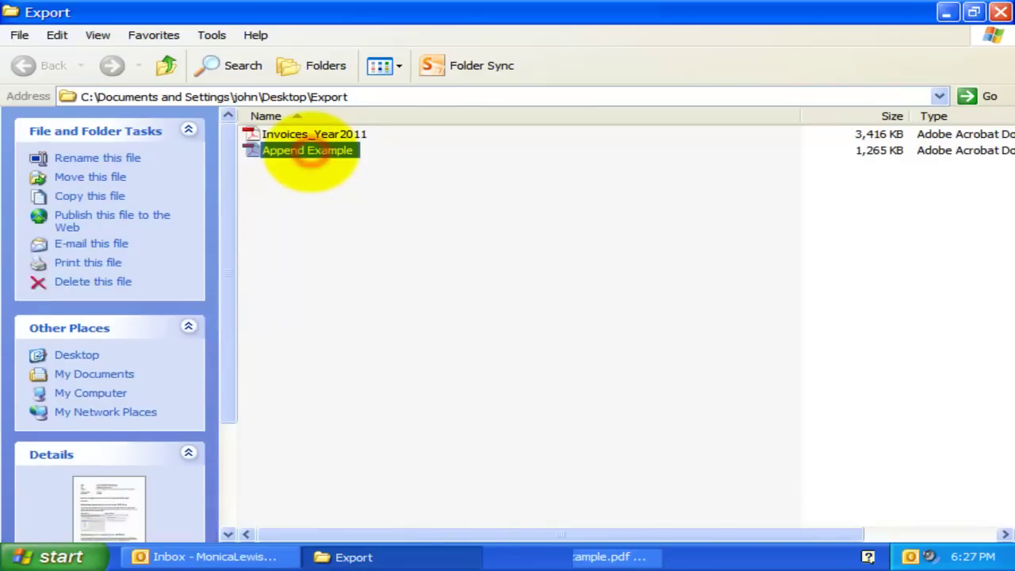
click(343, 212)
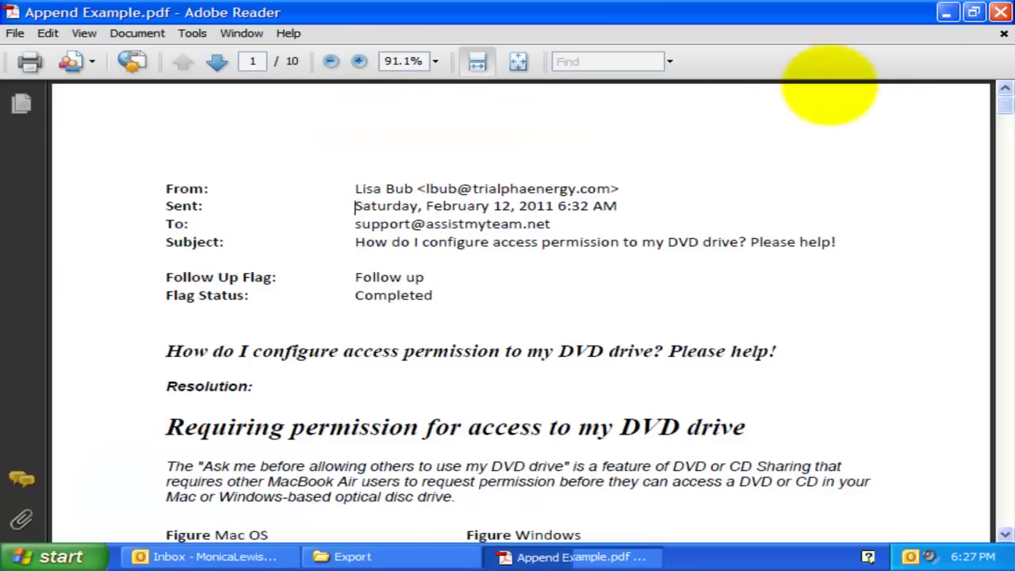
scroll(843, 424, down, 10)
scroll(843, 428, down, 5)
scroll(843, 429, down, 15)
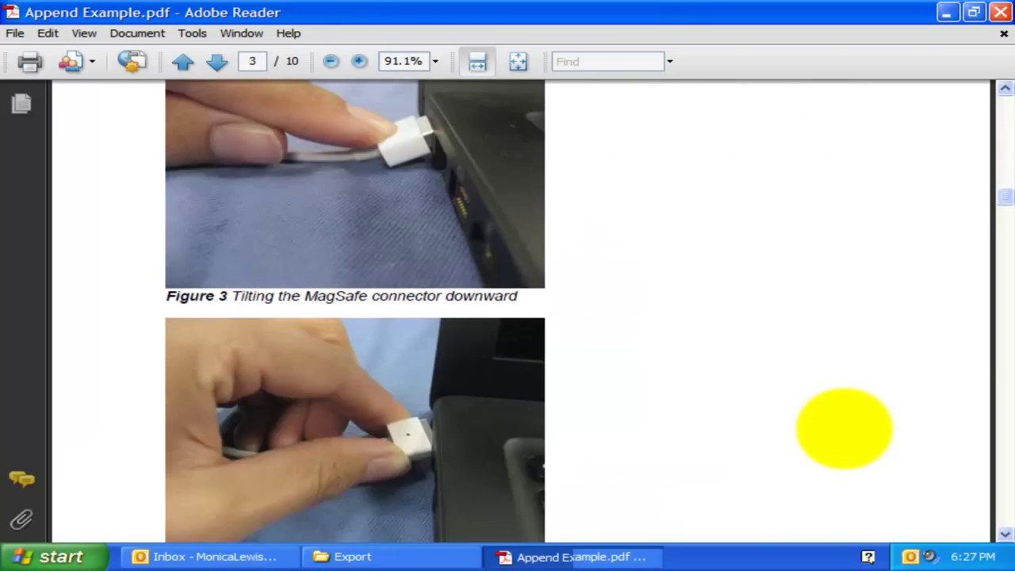
scroll(843, 428, down, 15)
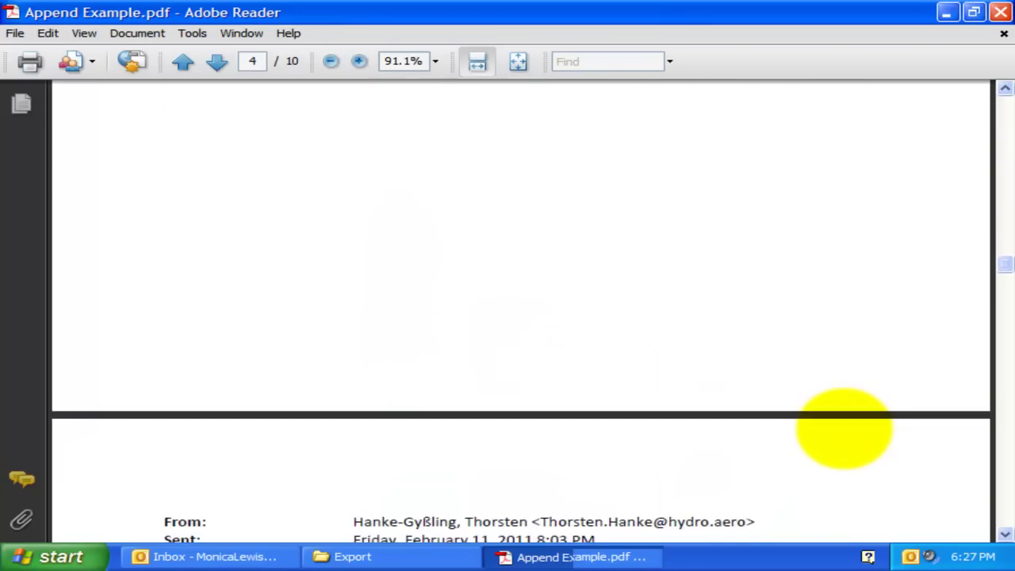
scroll(702, 397, down, 5)
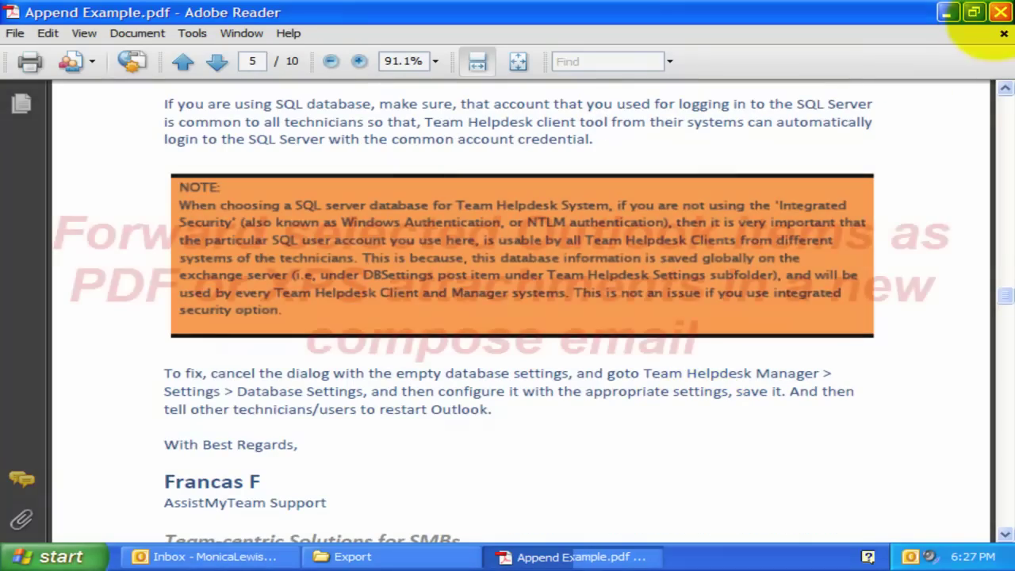
click(1000, 12)
click(946, 12)
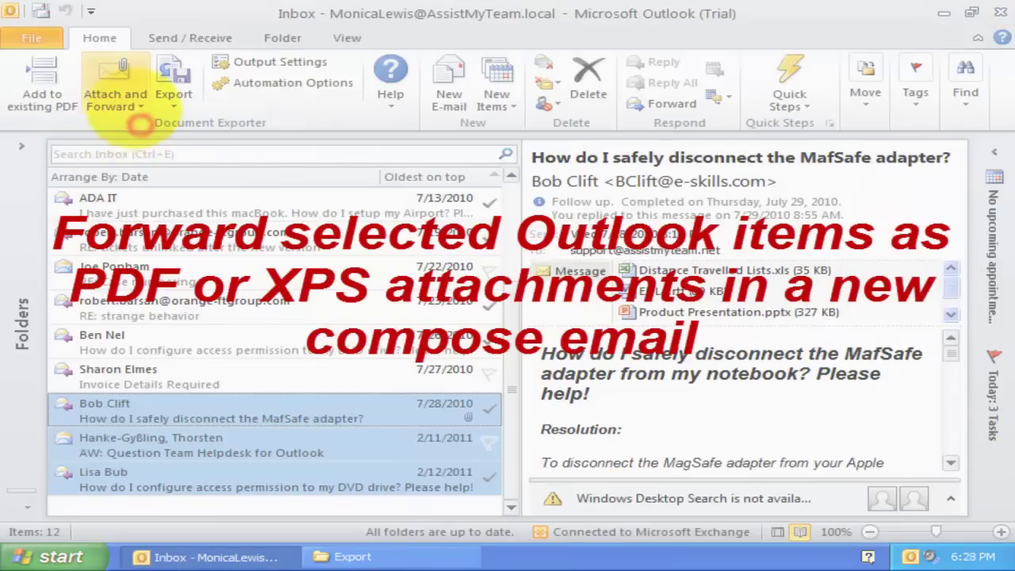
- Convert each of the three selected emails into a PDF attached to a new message
click(117, 102)
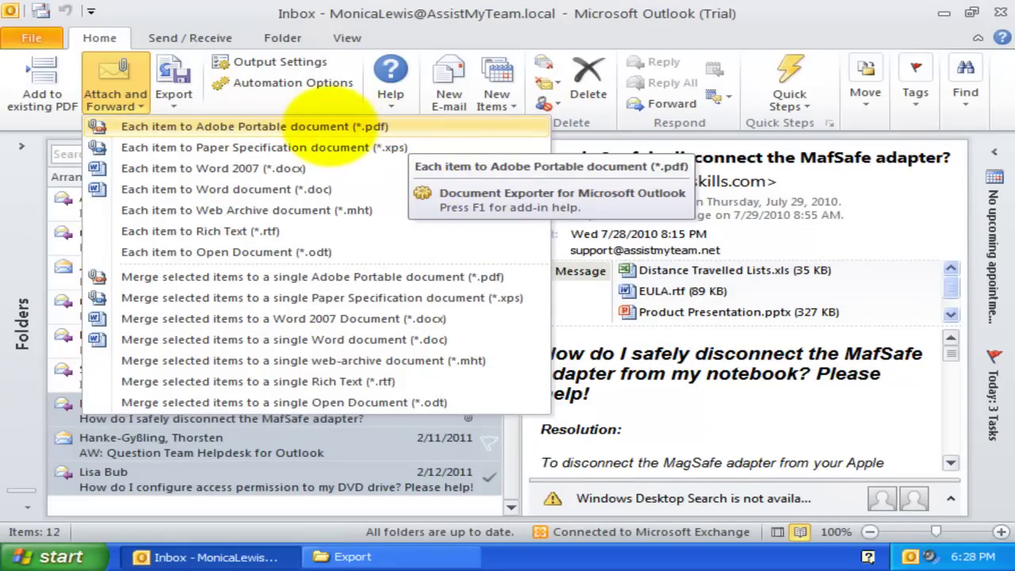
click(335, 126)
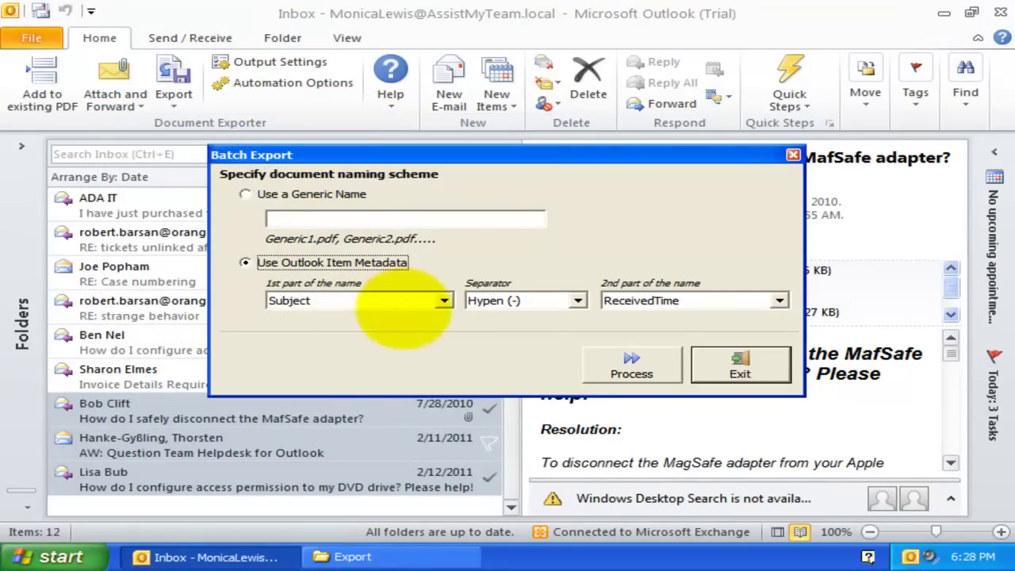
click(632, 363)
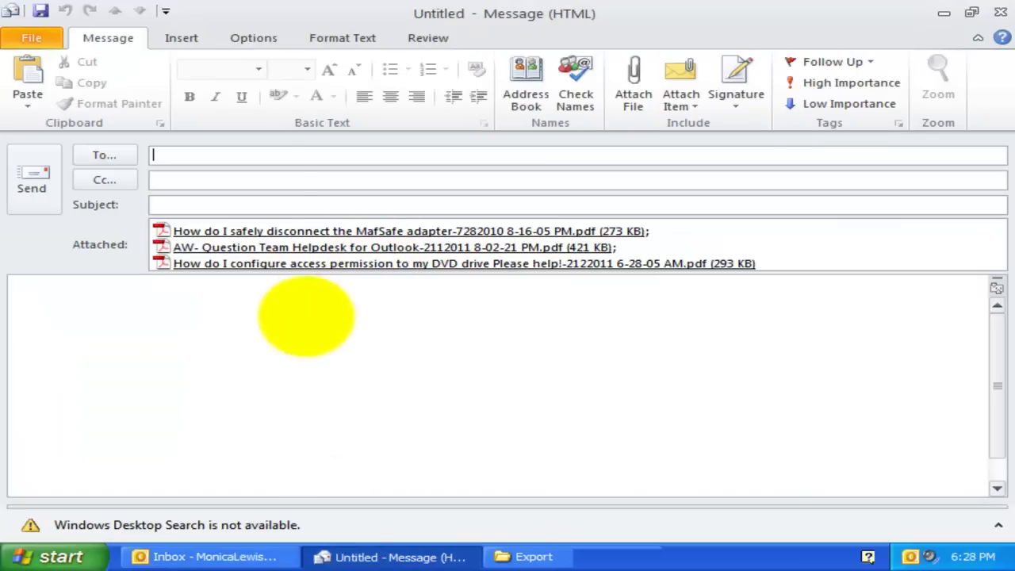
- Address the message to the suggested recipient, subject 'Problems Attached!', and send it
click(258, 151)
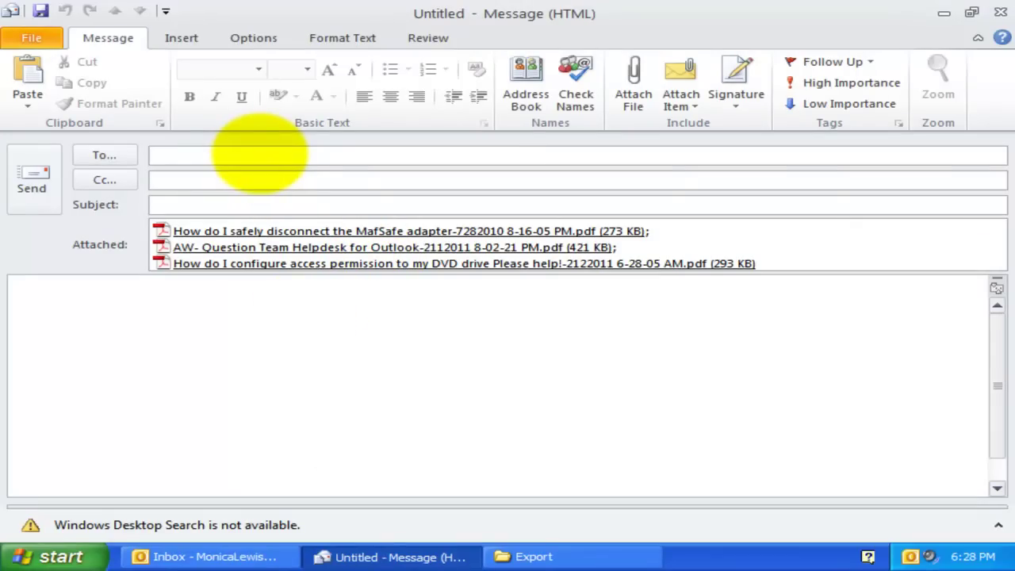
text(Jo)
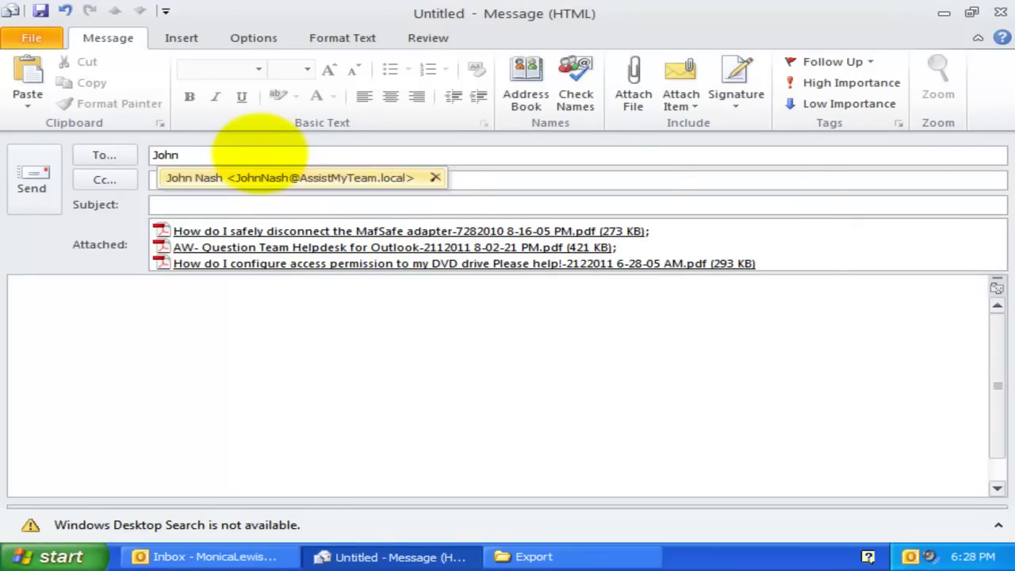
text(hn)
key(Return)
click(252, 202)
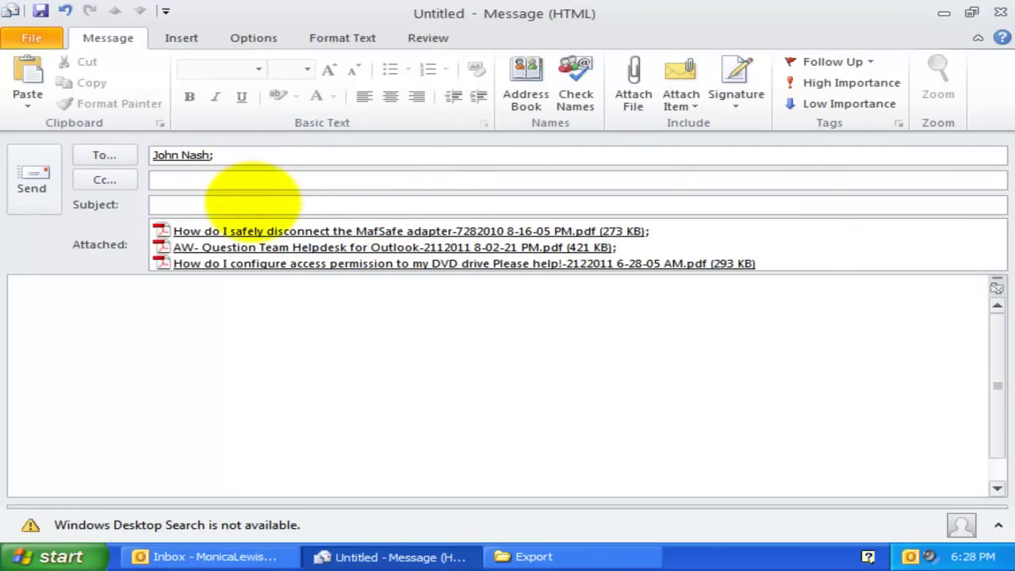
text(Problems Attached!)
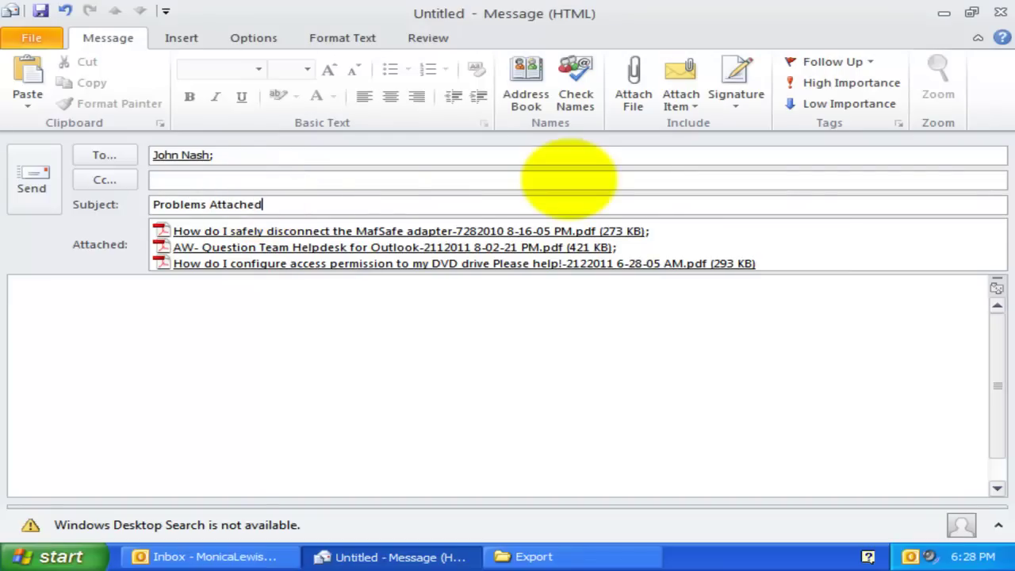
click(539, 313)
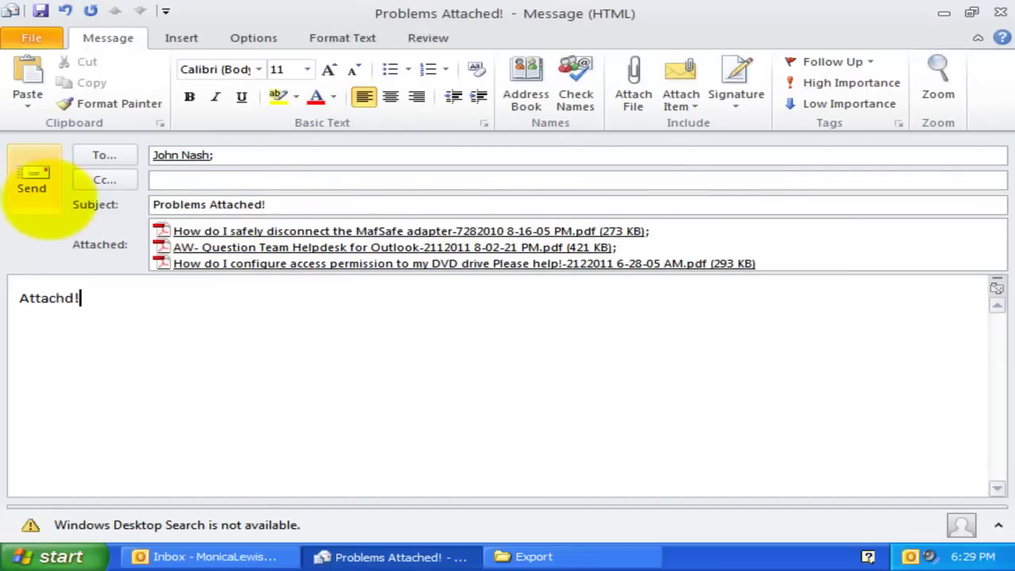
click(38, 182)
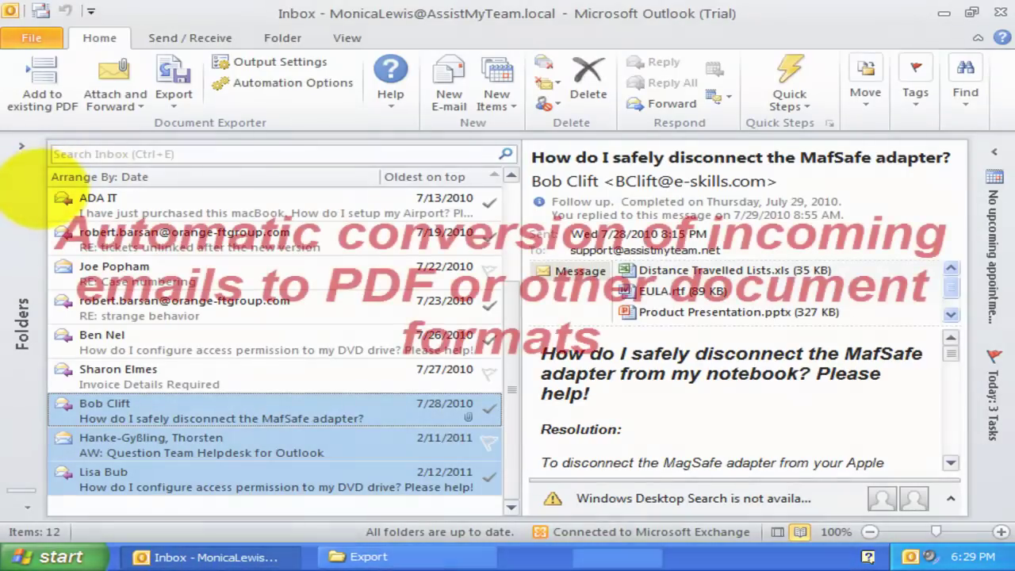
- In the automatic export settings, set the Support mailbox's Inbox as the single monitored folder
click(291, 420)
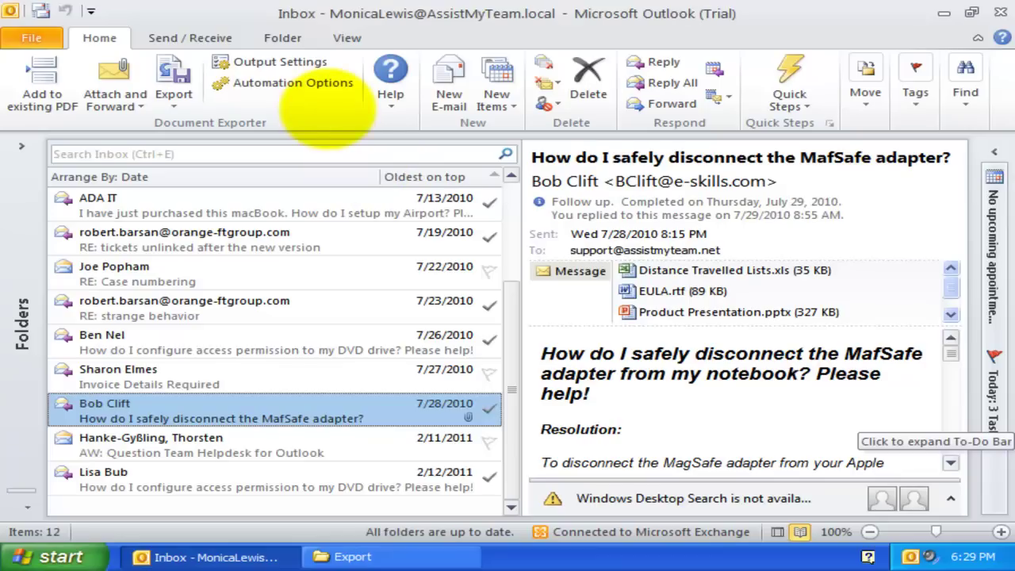
click(321, 84)
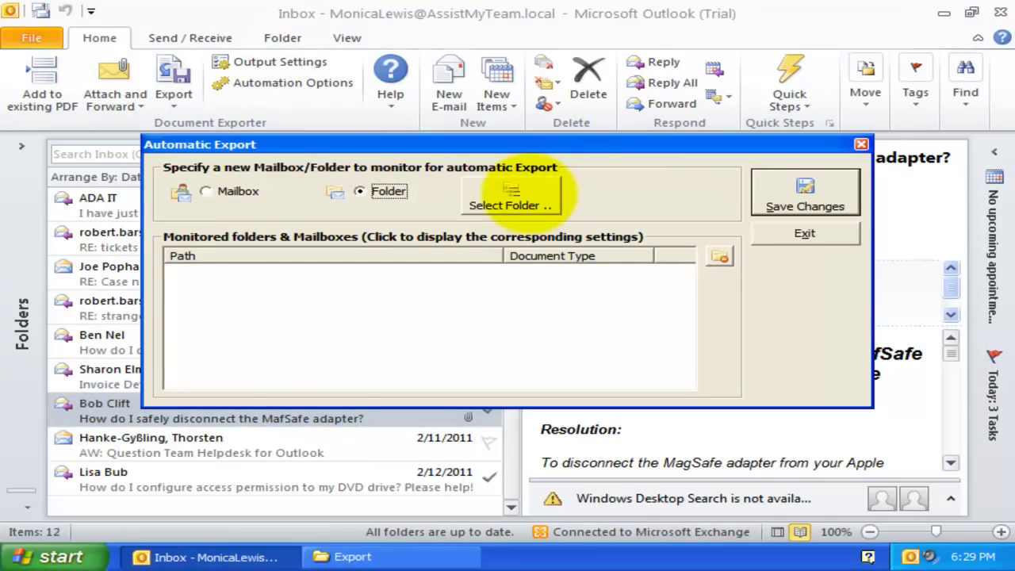
click(237, 191)
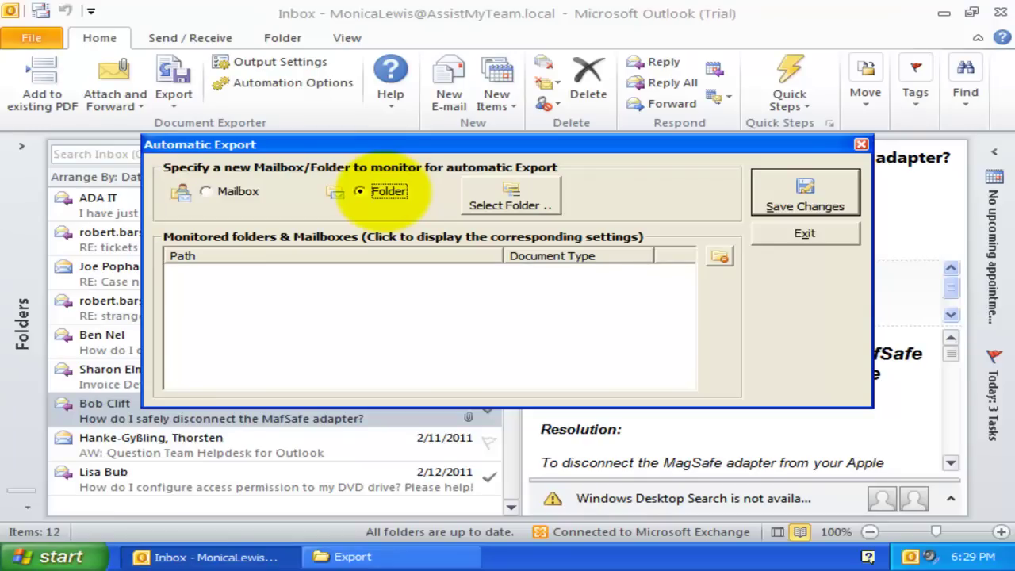
click(520, 196)
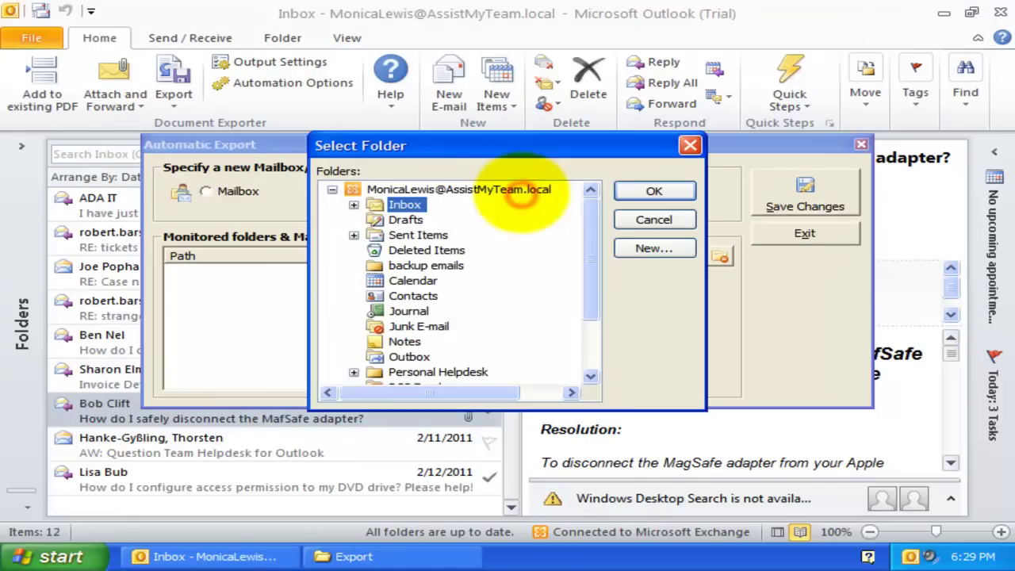
click(593, 242)
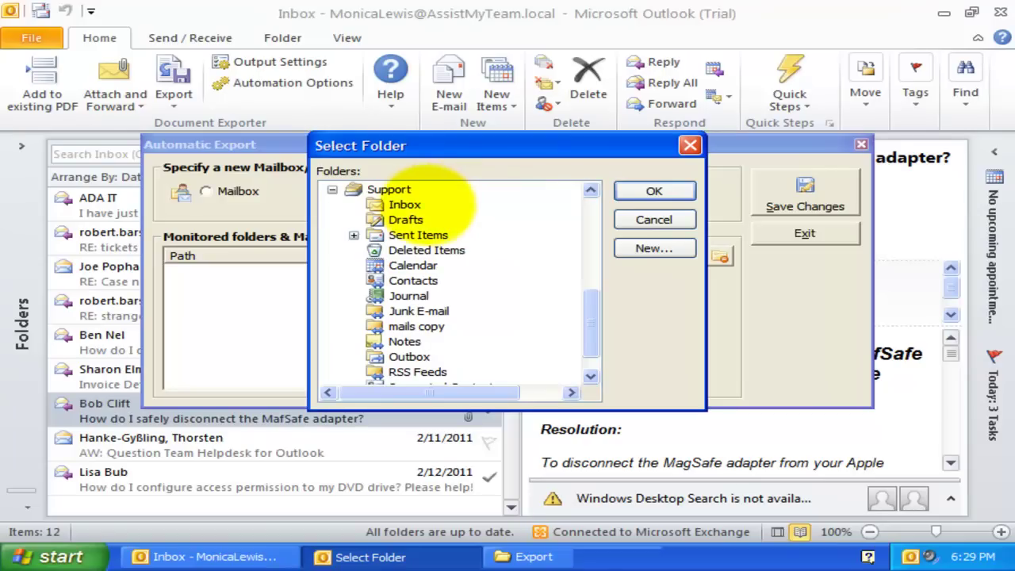
click(406, 205)
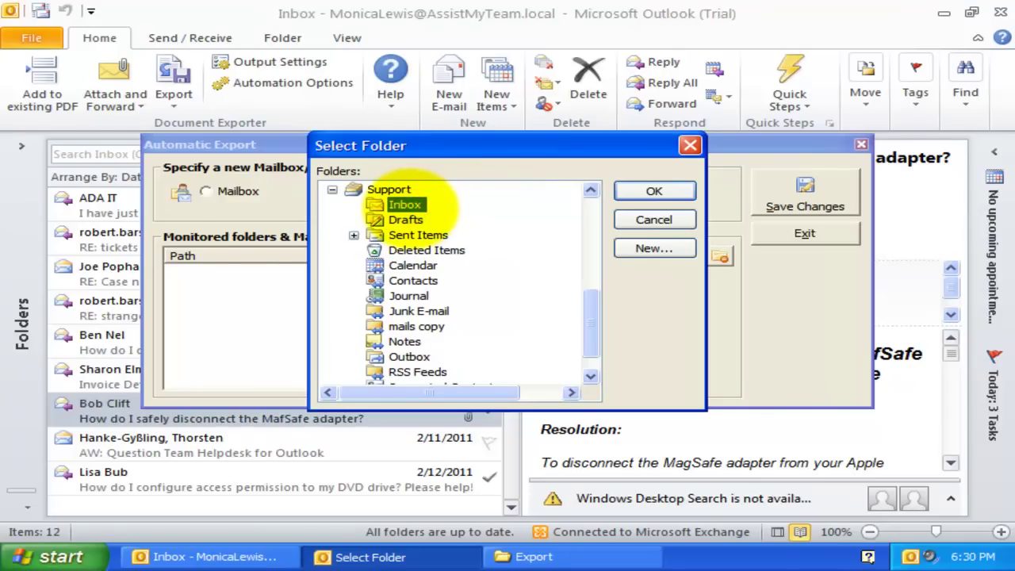
click(654, 191)
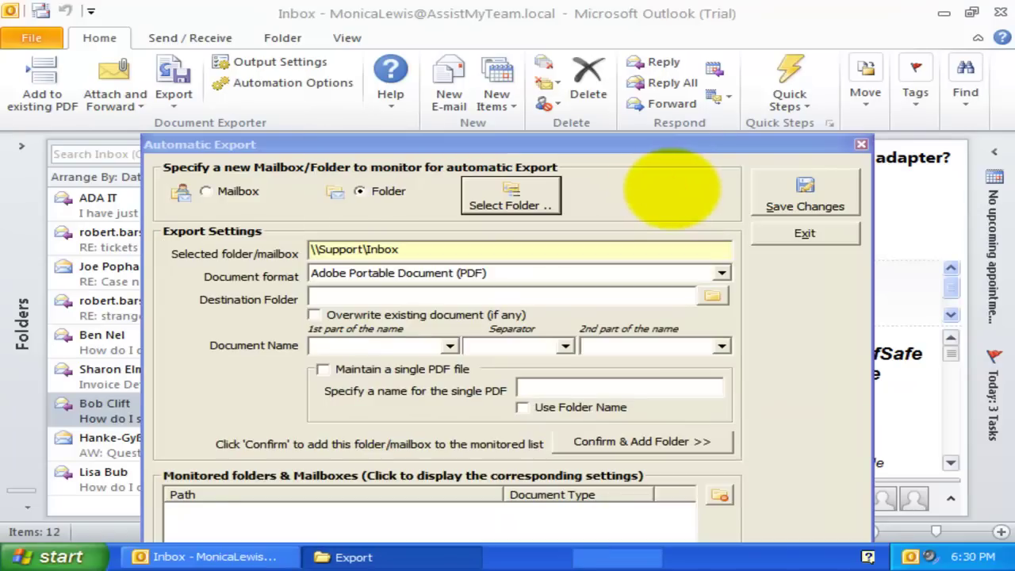
- Keep PDF as the output format and save to the desktop Export folder
drag(680, 148, 781, 29)
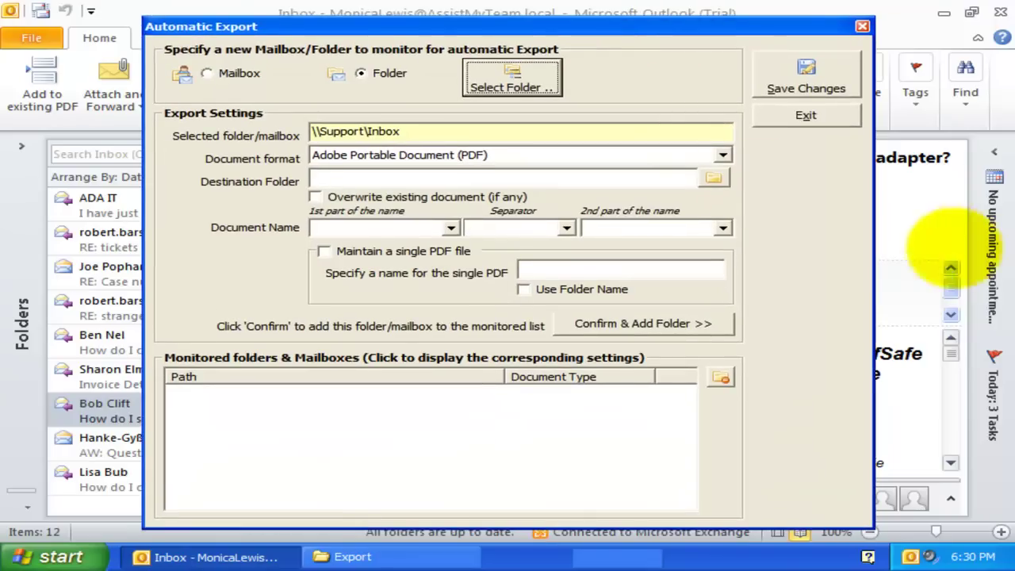
click(722, 154)
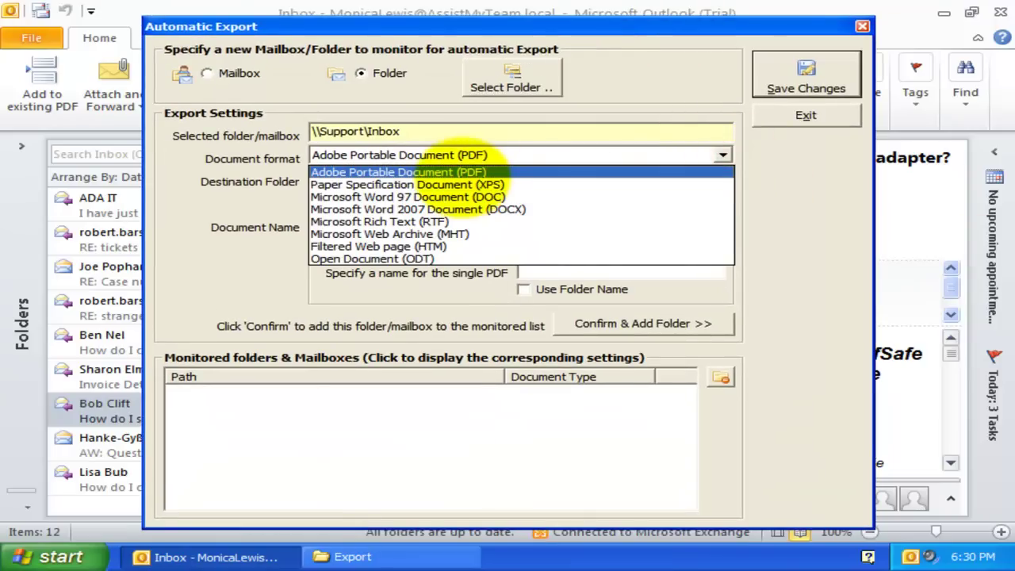
click(468, 171)
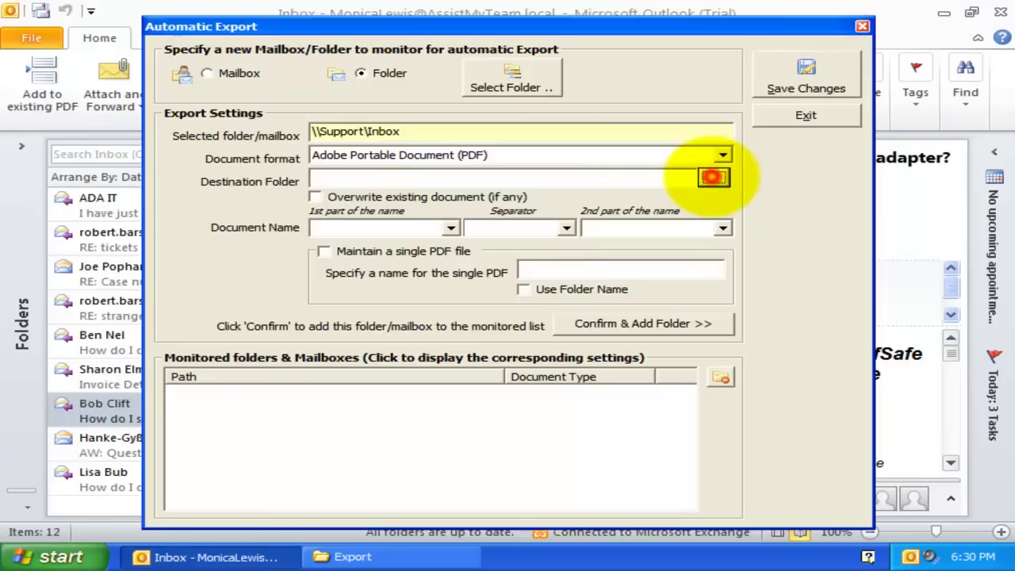
click(713, 177)
click(328, 268)
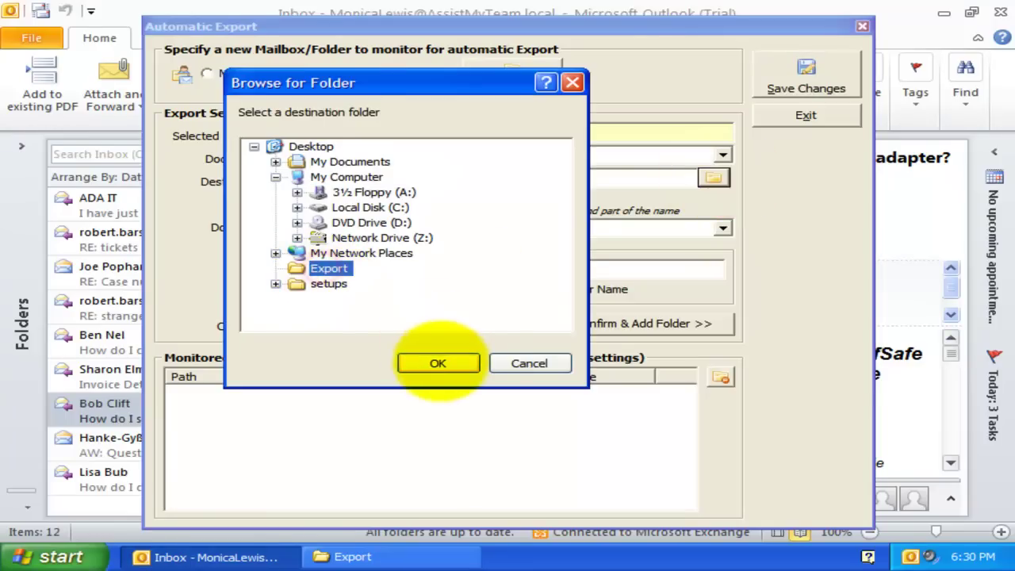
click(438, 363)
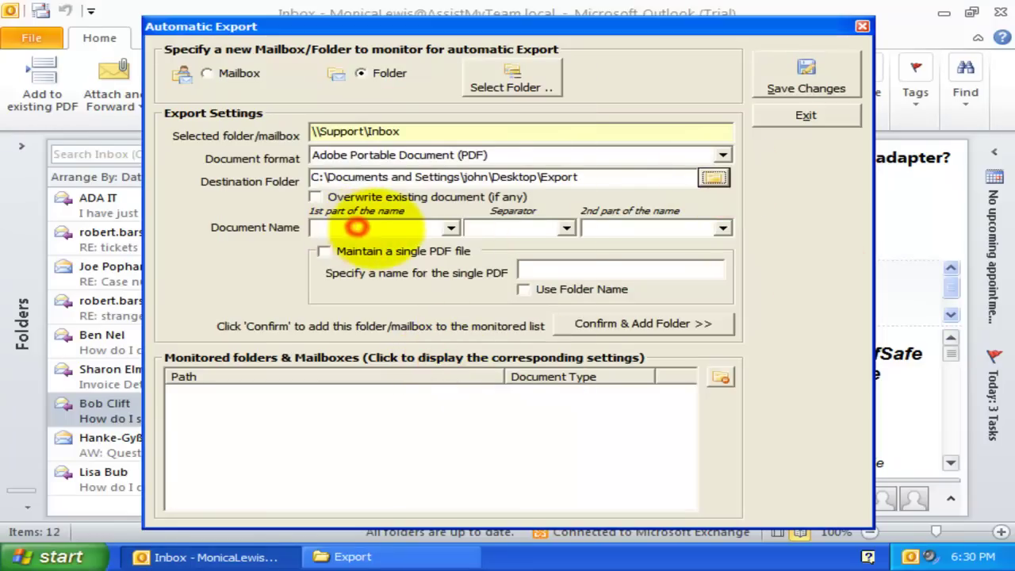
- Name files Subject, hyphen, SenderName, and add Support Inbox to the monitored folders
click(357, 227)
click(380, 228)
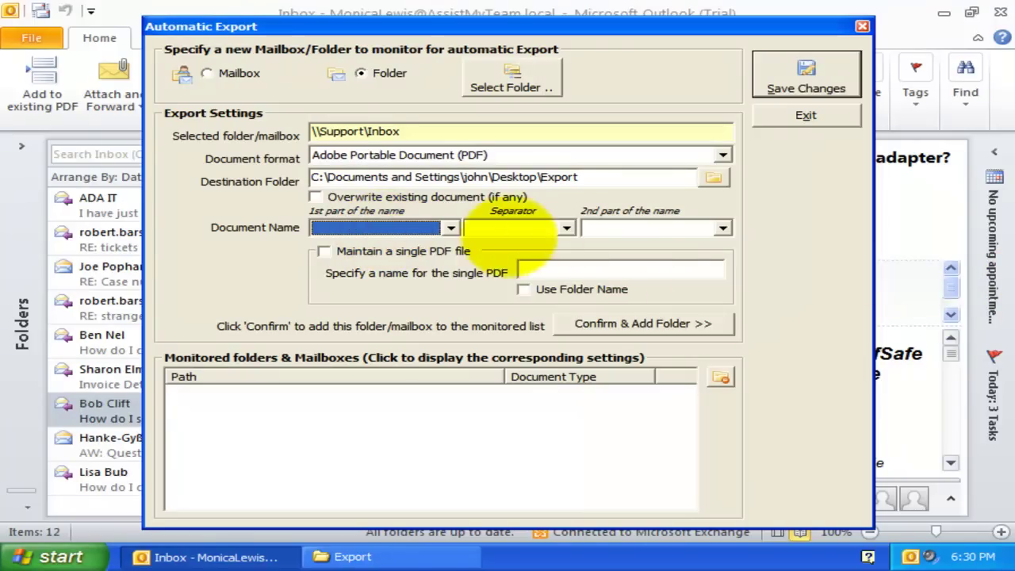
click(449, 228)
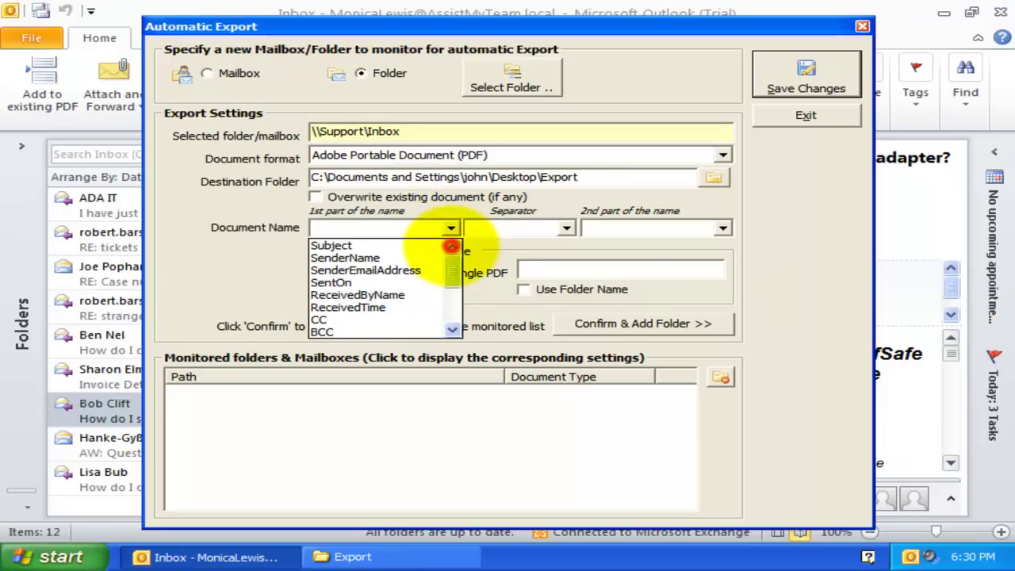
mouse_move(452, 256)
mouse_down()
mouse_move(457, 308)
mouse_move(454, 238)
mouse_up()
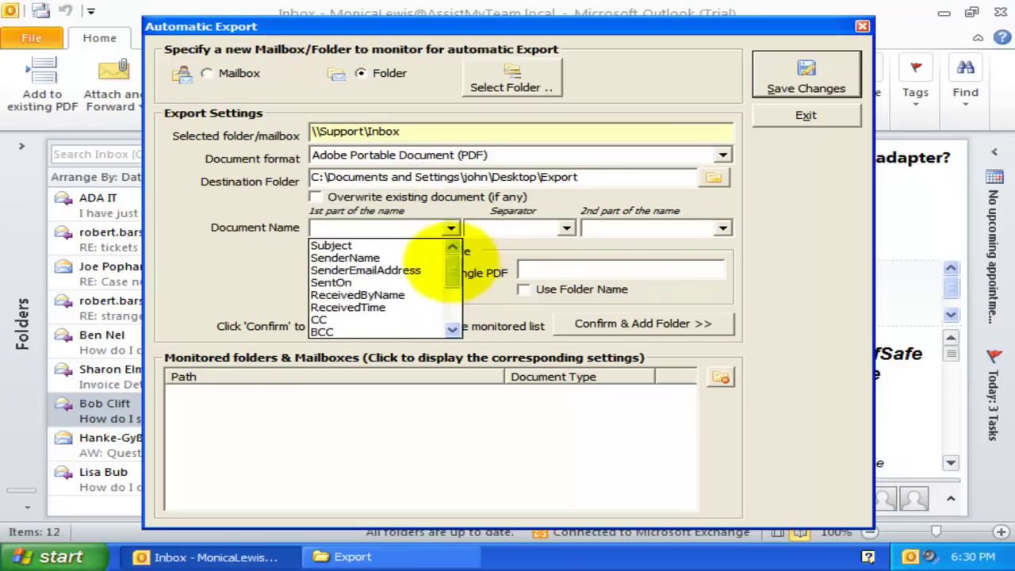
click(420, 247)
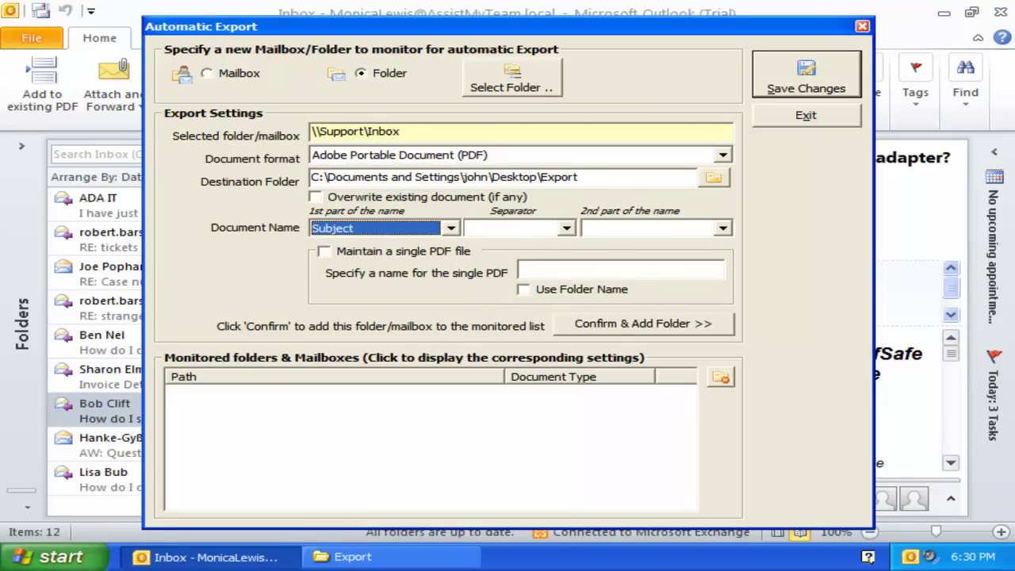
click(723, 226)
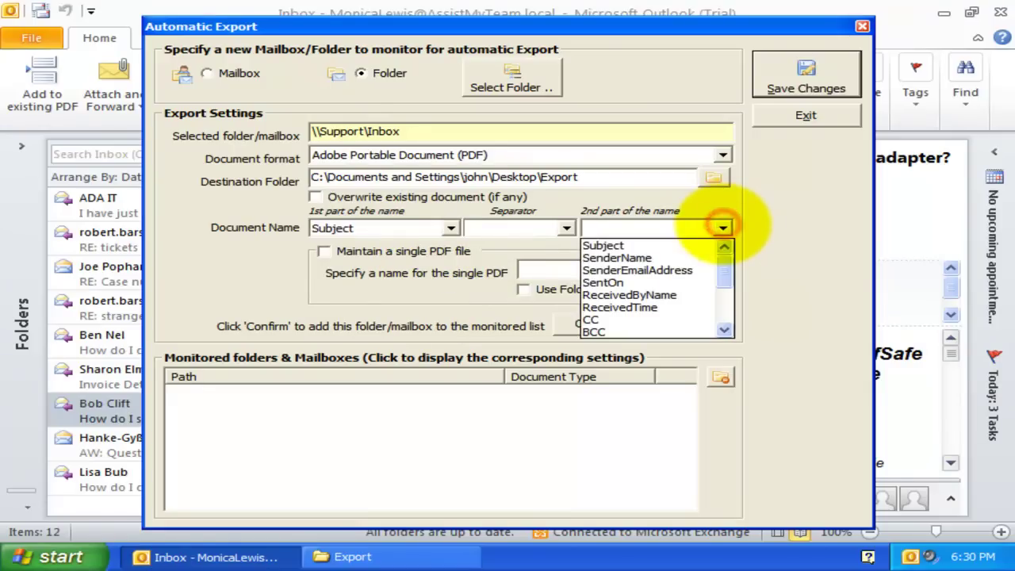
drag(723, 254, 722, 267)
click(670, 246)
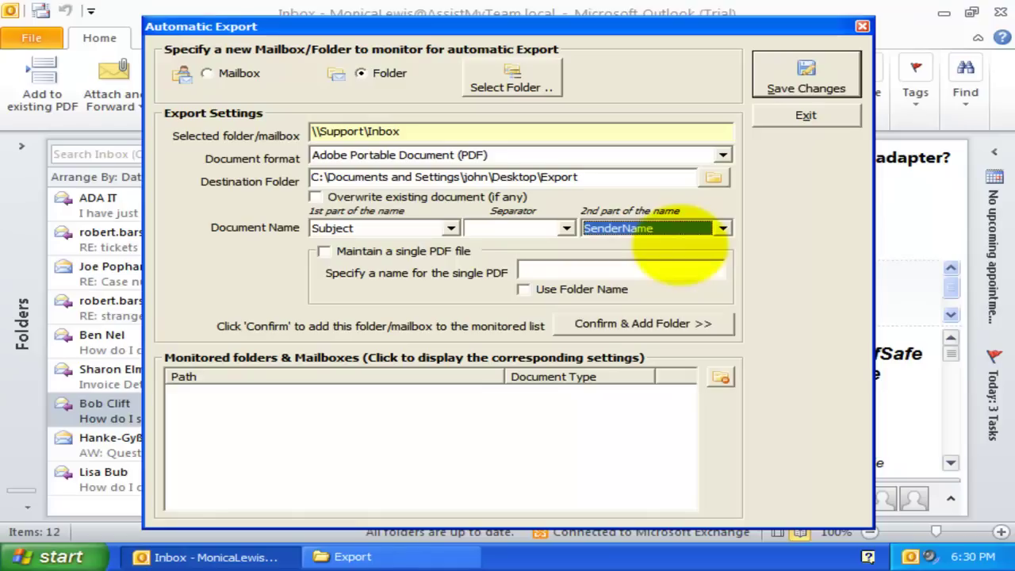
click(566, 228)
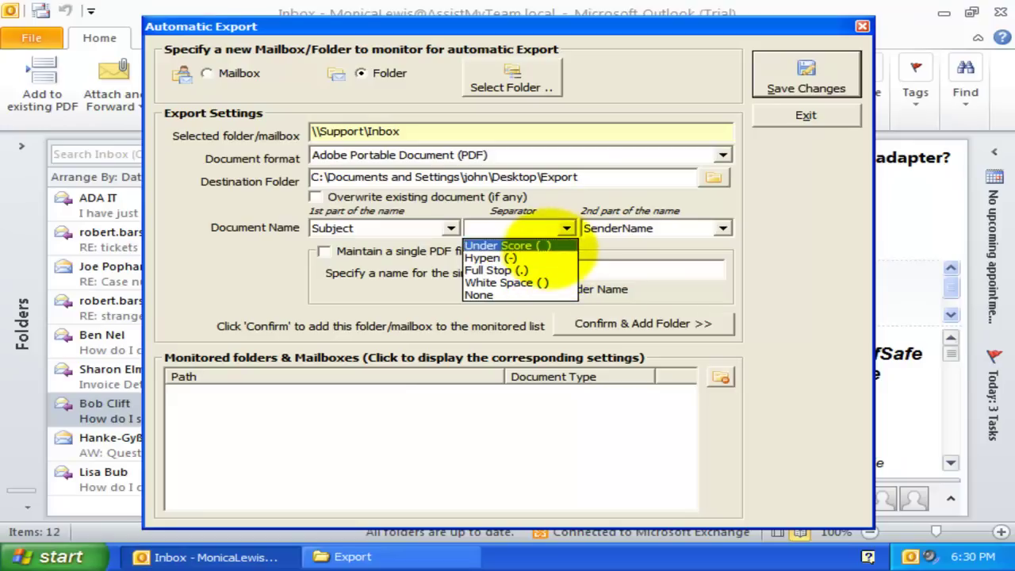
click(545, 258)
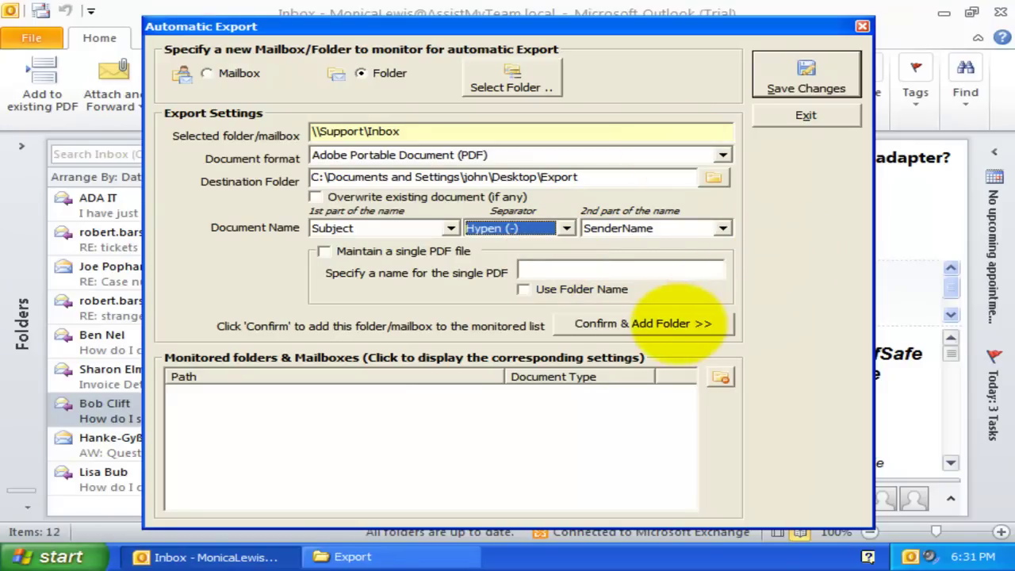
click(664, 321)
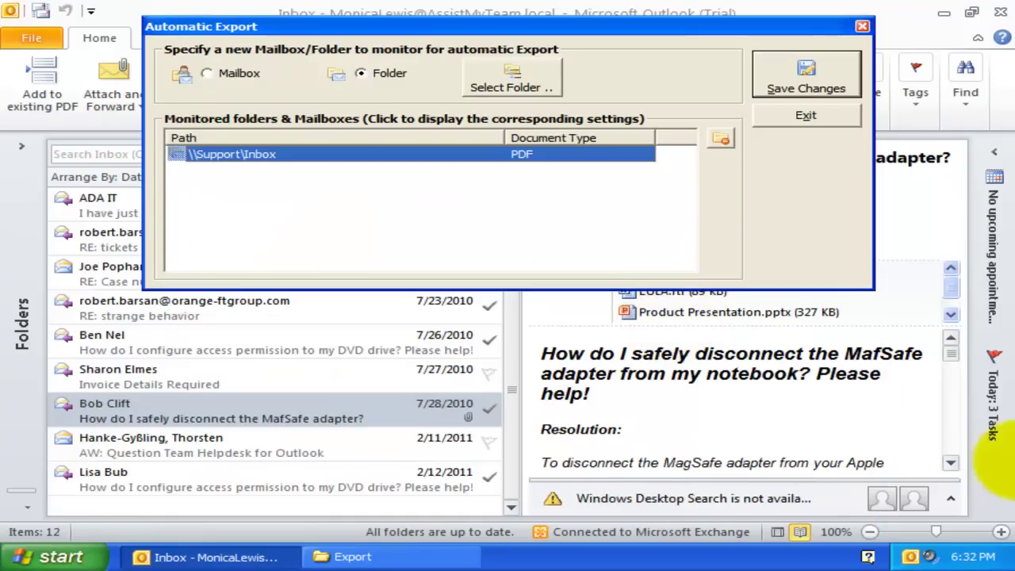
- Save the automatic export settings and process the existing Support Inbox emails
click(806, 119)
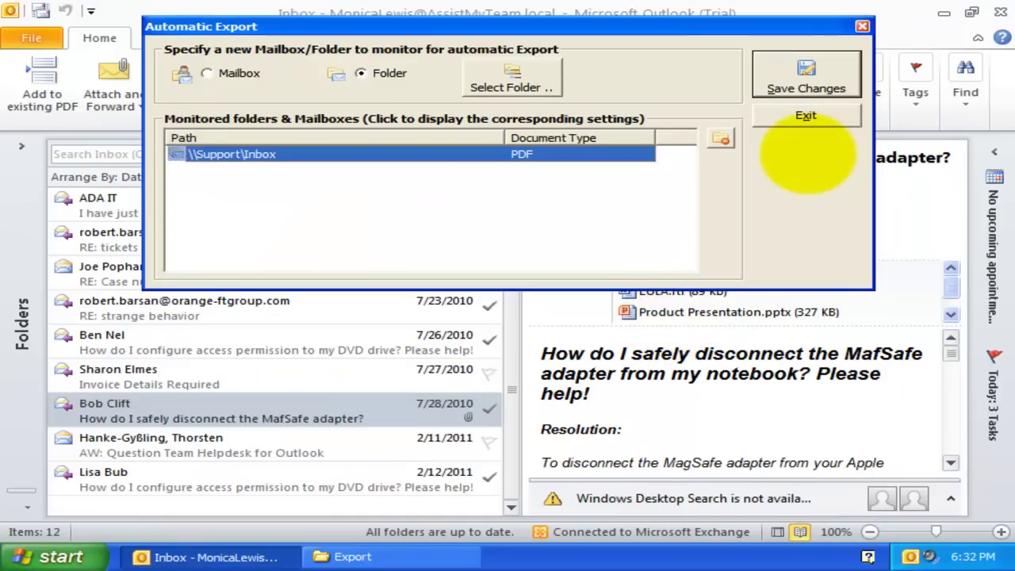
click(807, 75)
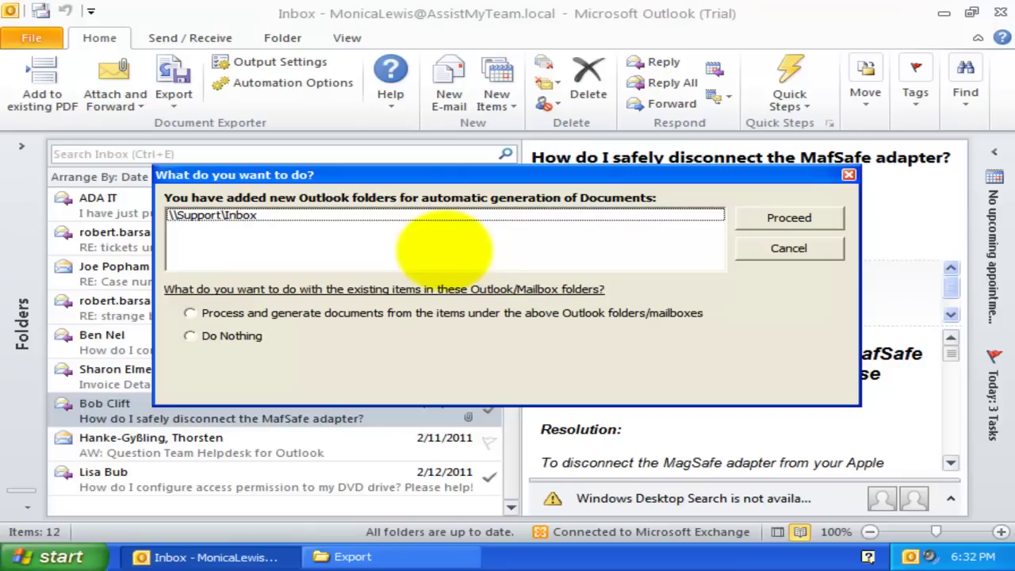
click(419, 215)
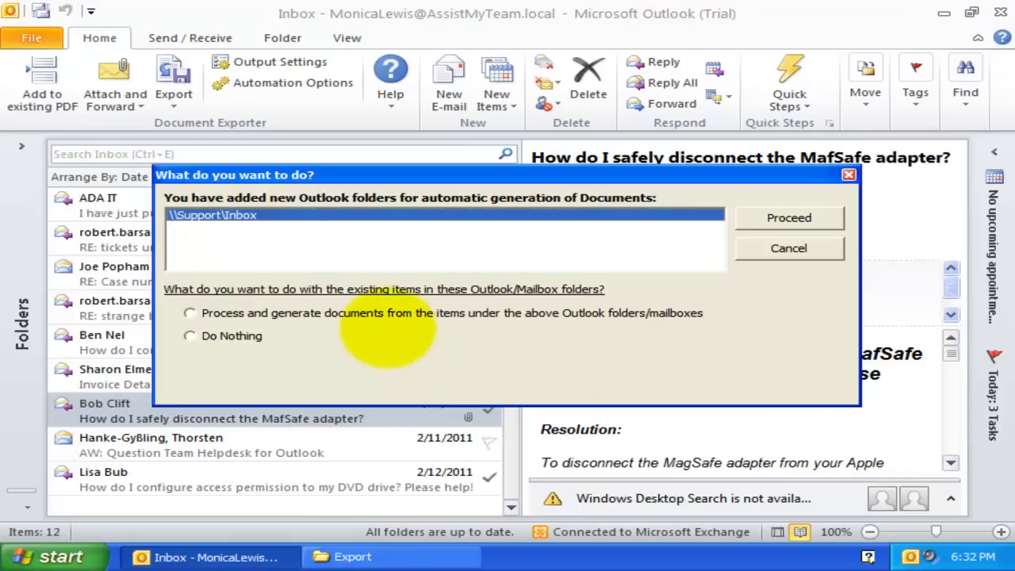
click(349, 320)
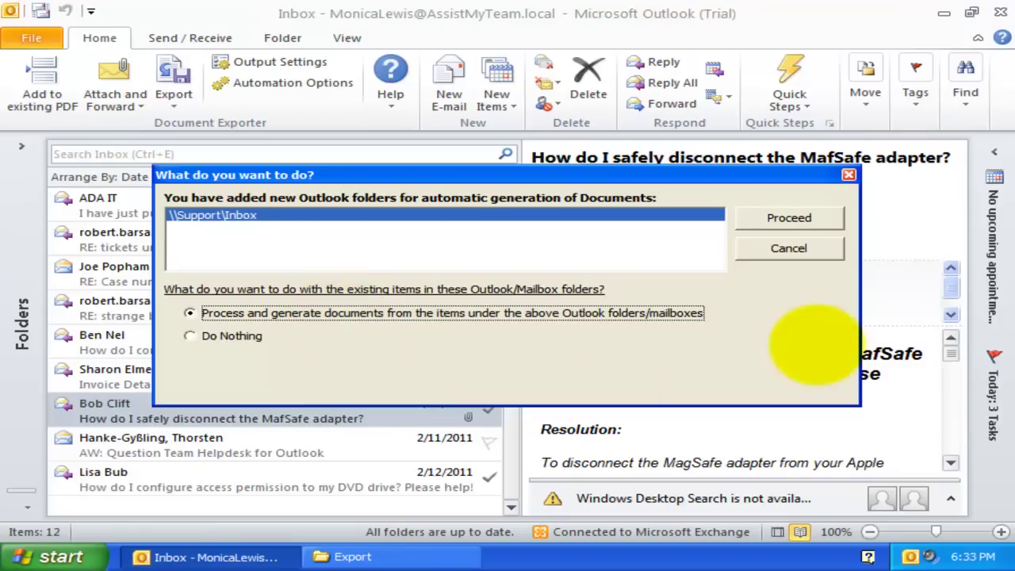
click(790, 218)
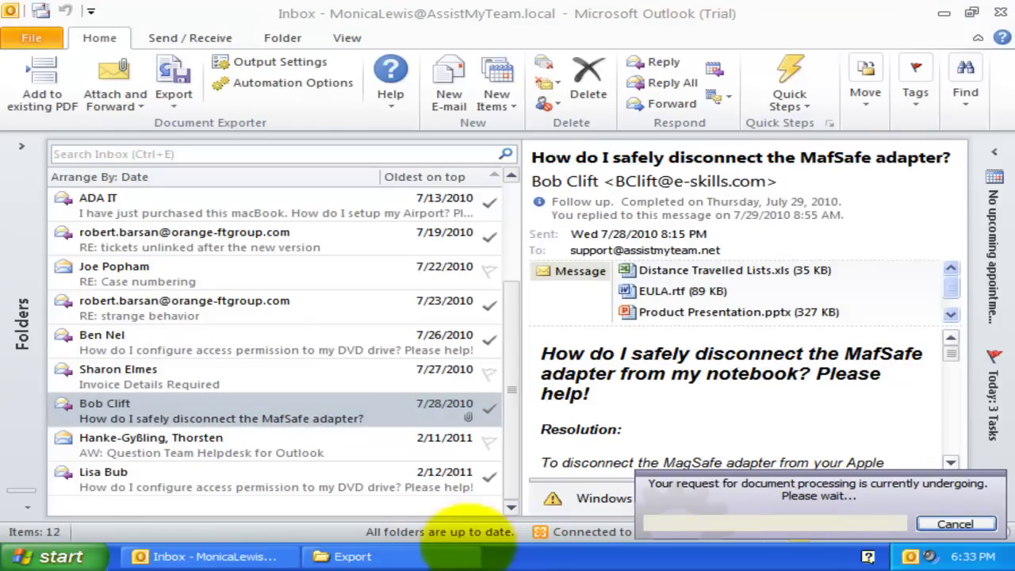
- Review the eight subject-sender PDFs in the Export folder, then return to the Support Inbox
click(430, 555)
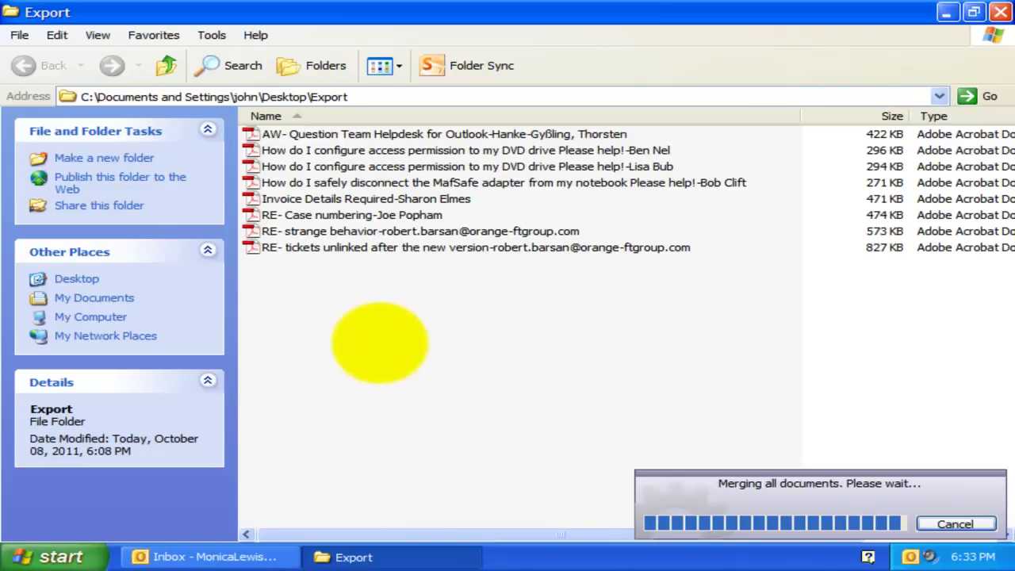
click(270, 557)
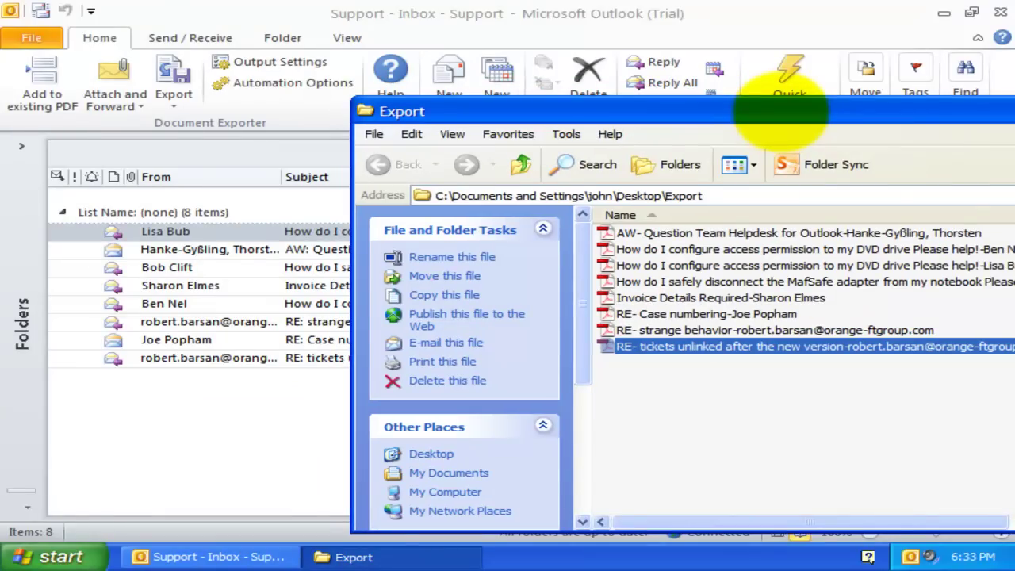
click(708, 298)
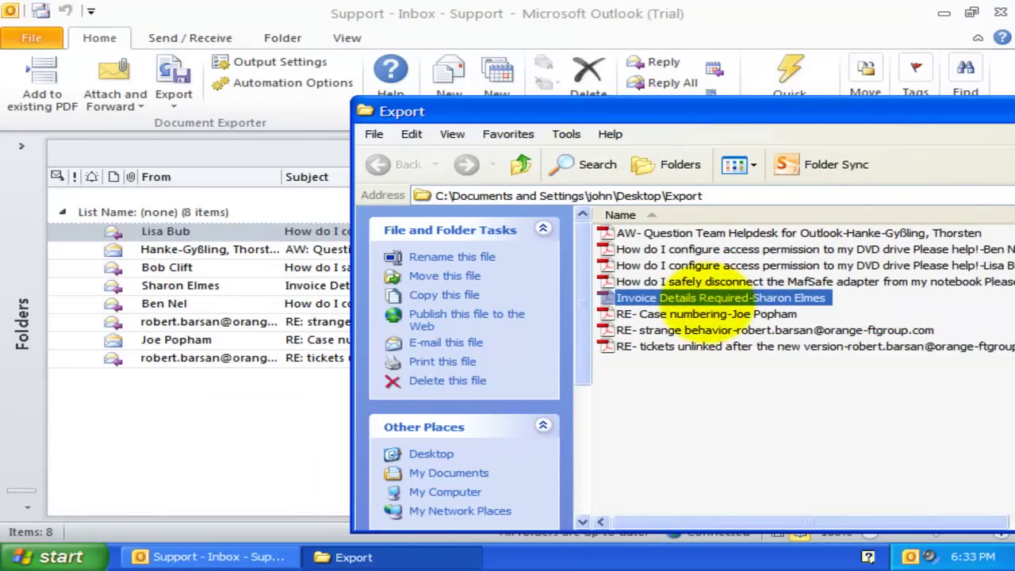
drag(612, 113, 701, 126)
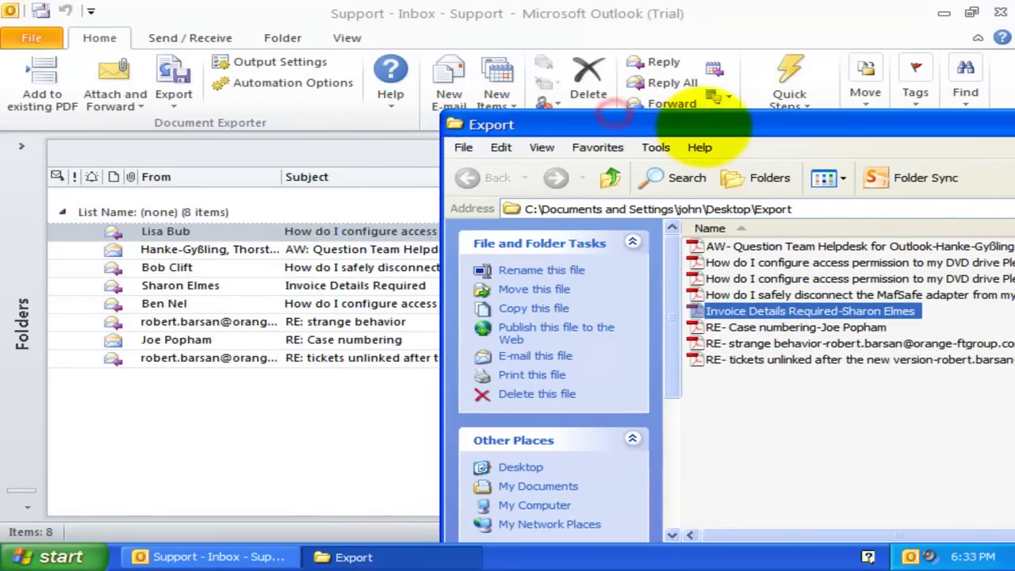
click(690, 13)
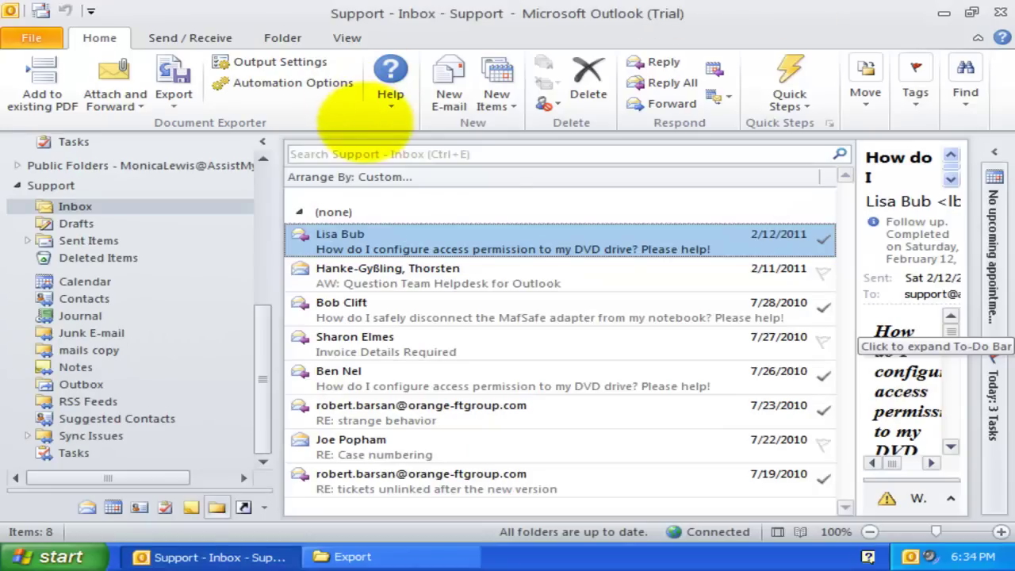
- Address a new email to Support and start the body with 'This'
click(446, 95)
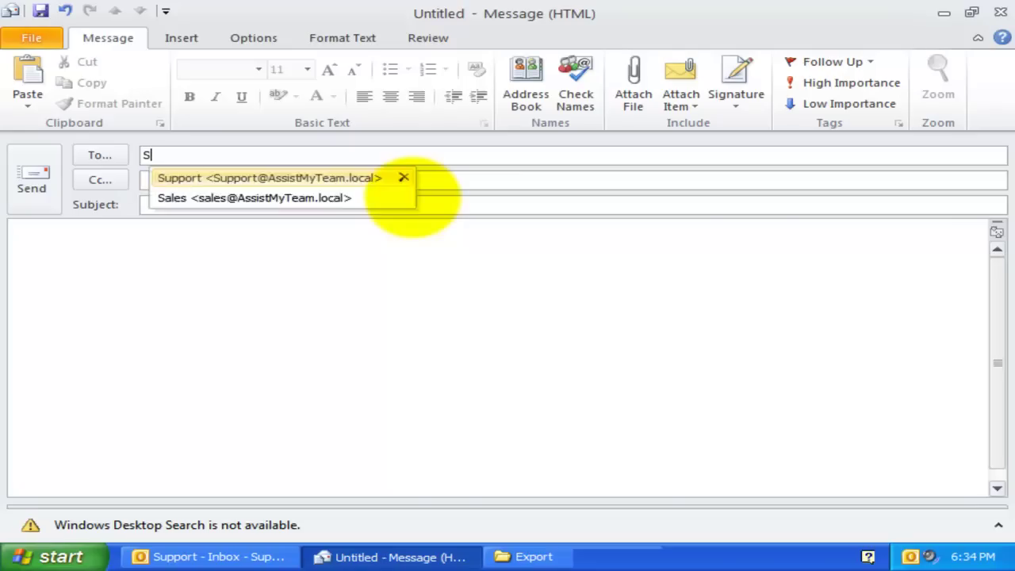
text(Su)
key(Return)
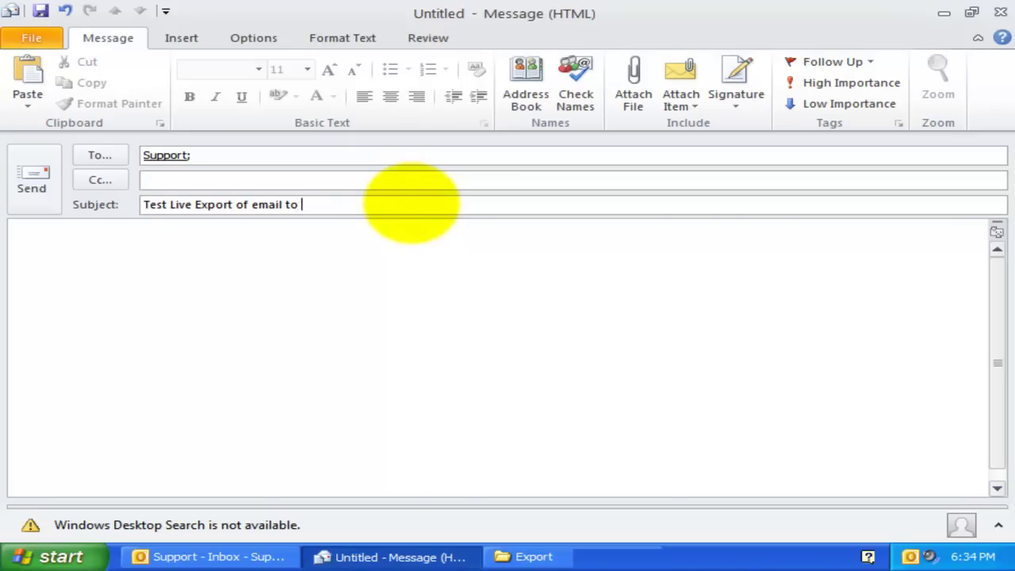
click(410, 266)
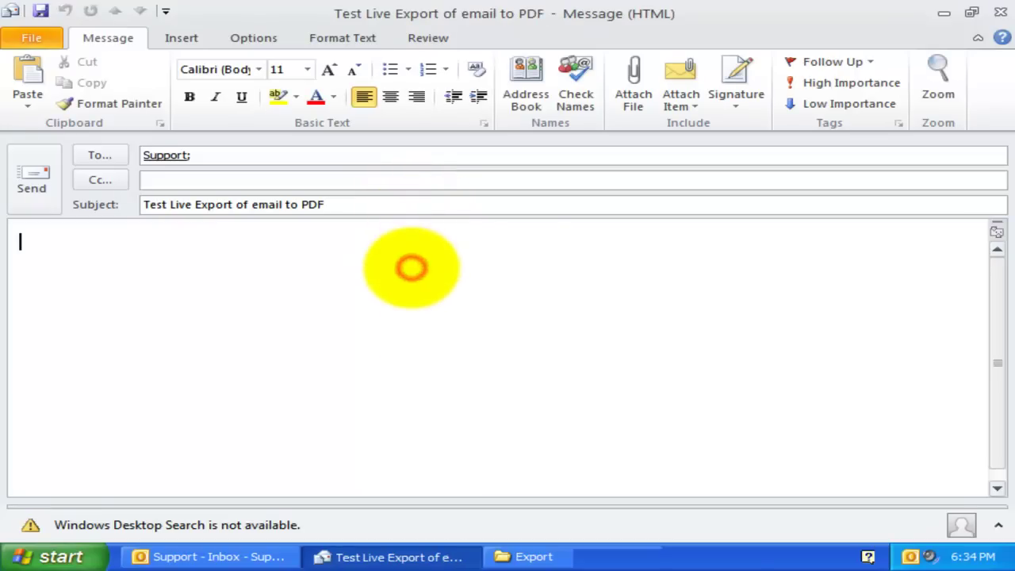
text(This is a test email to check if the live export to PDF works.)
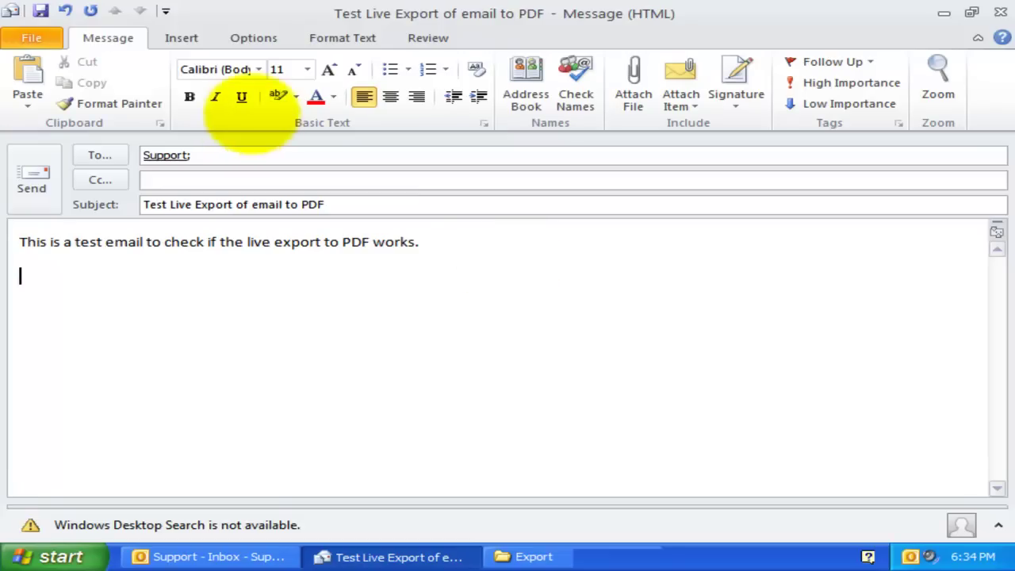
- Insert the Sunset picture from Sample Pictures into the message body
click(181, 36)
click(303, 79)
double_click(300, 130)
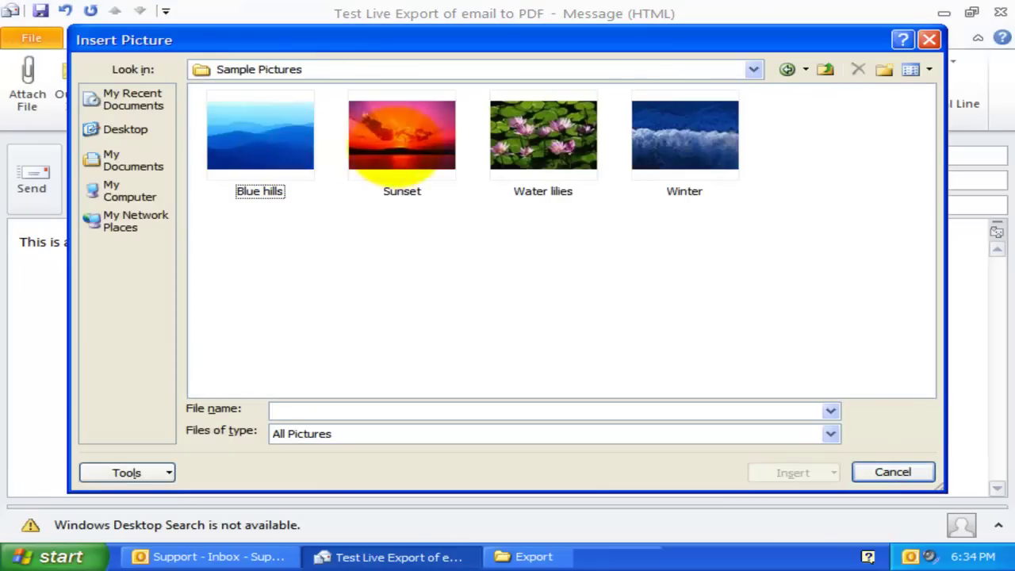
double_click(398, 139)
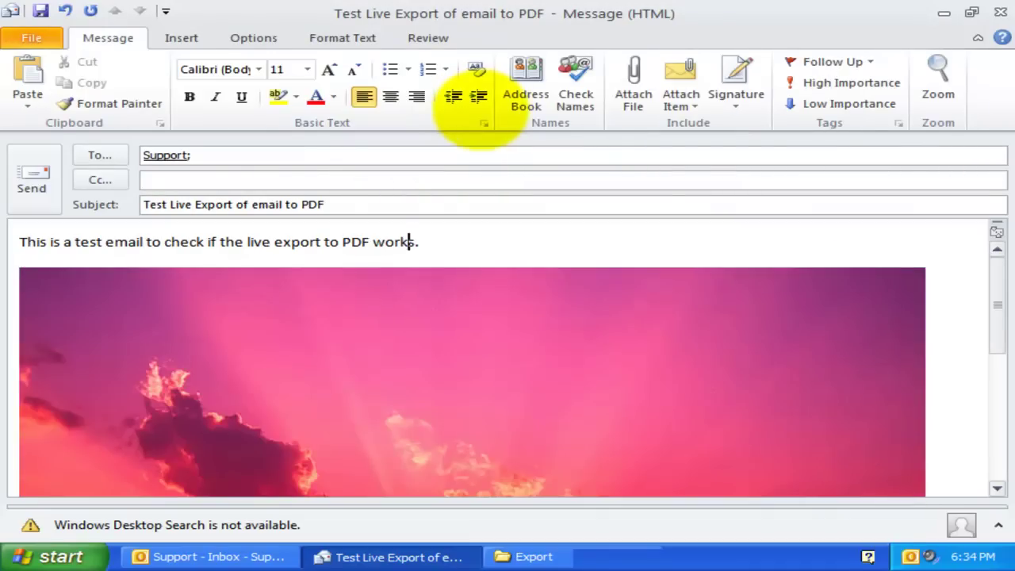
- Attach the Distance Travelled Lists, EULA and support-agreement files, then send the email
click(181, 37)
click(28, 79)
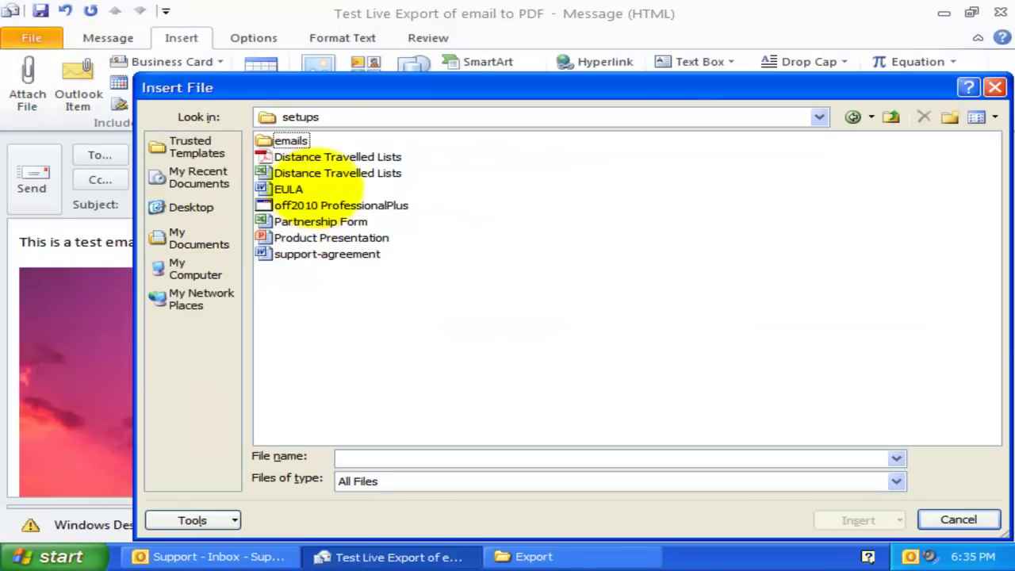
click(333, 173)
ctrl+click(290, 189)
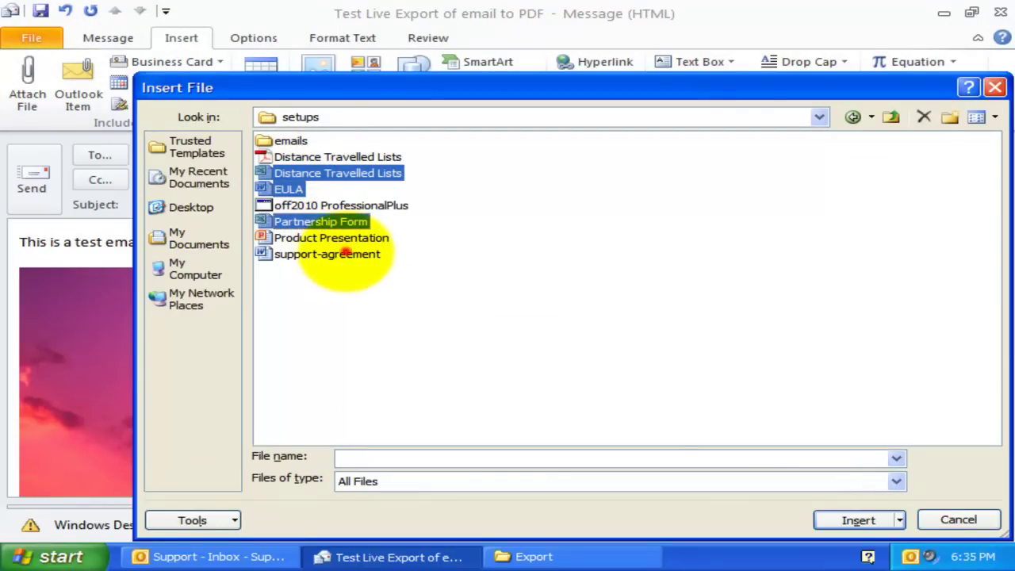
ctrl+click(346, 254)
click(858, 519)
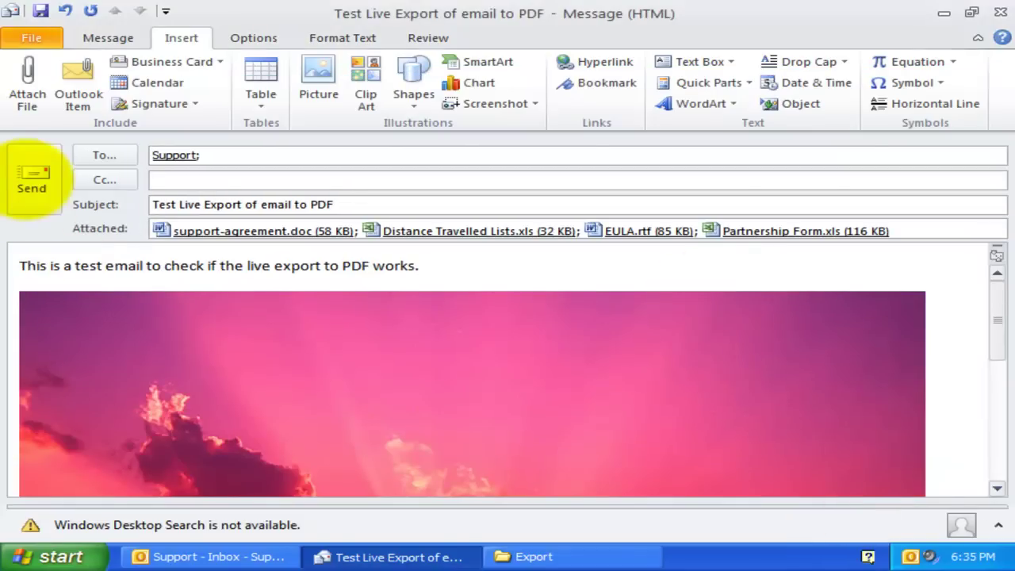
click(32, 178)
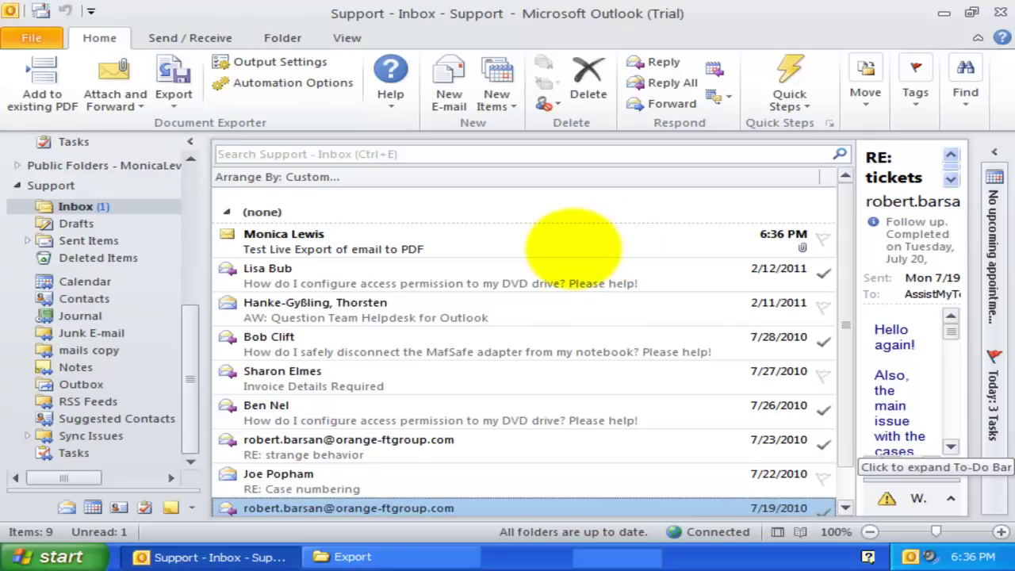
- Open the new test email and find its Test Live Export PDF in the Export folder
click(572, 248)
click(573, 249)
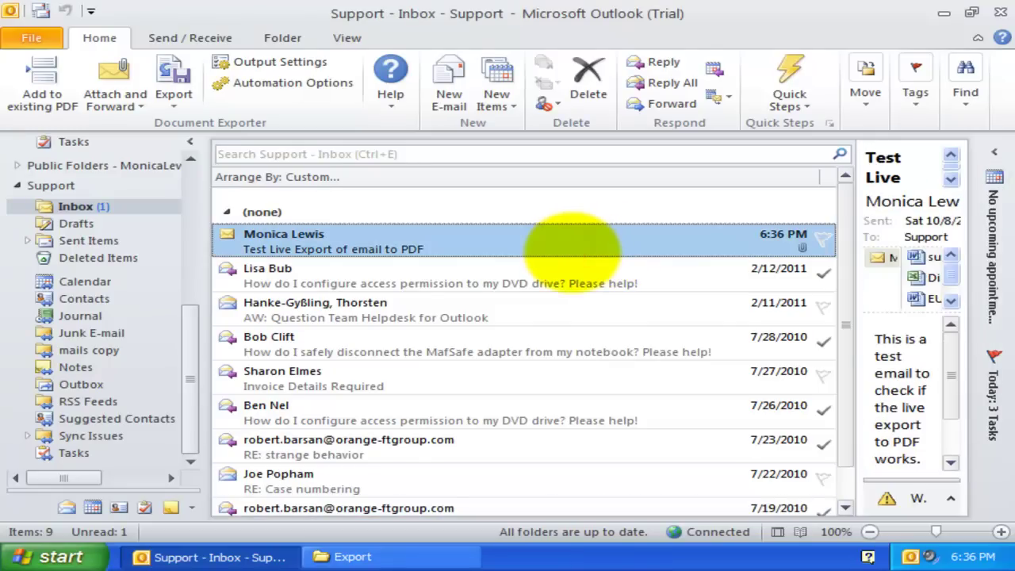
click(571, 275)
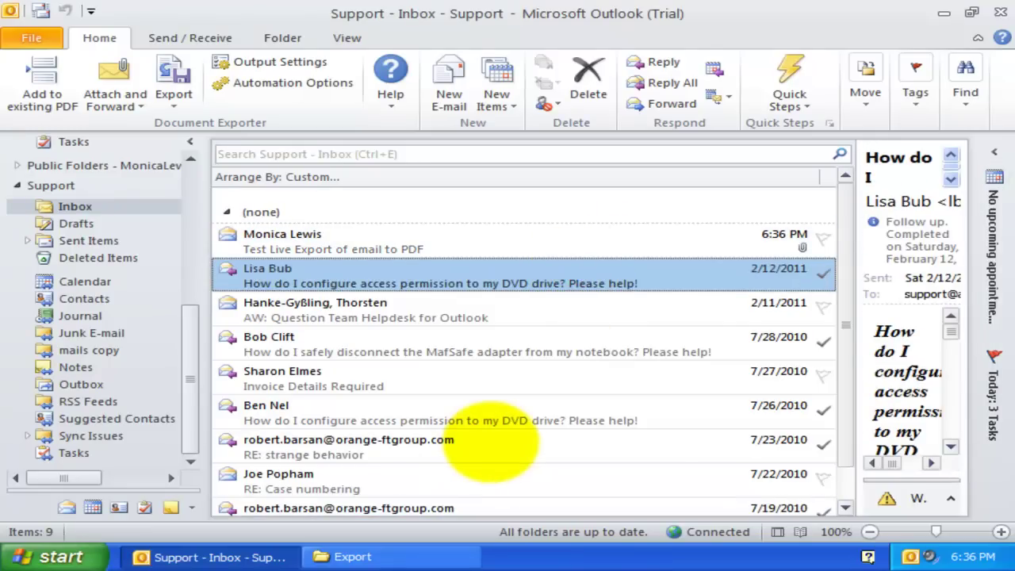
click(420, 557)
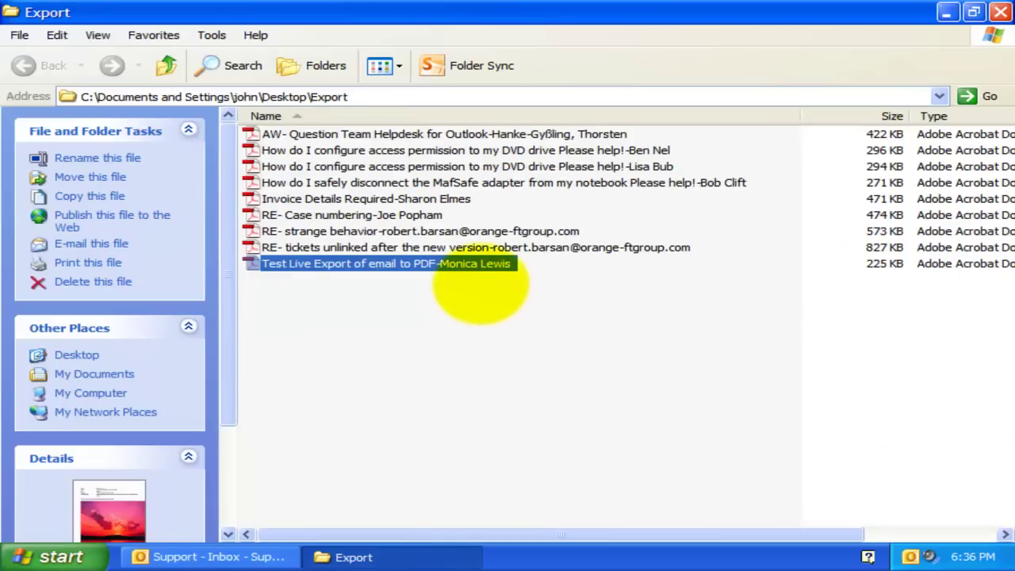
click(415, 283)
click(400, 266)
- Open the exported test email PDF in Adobe Reader, then close it
click(254, 555)
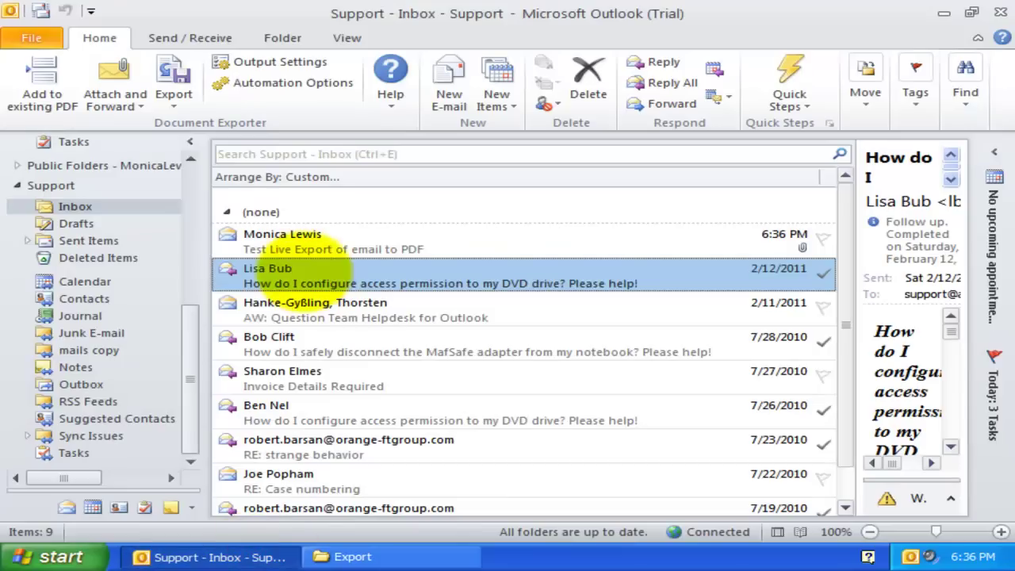
click(190, 141)
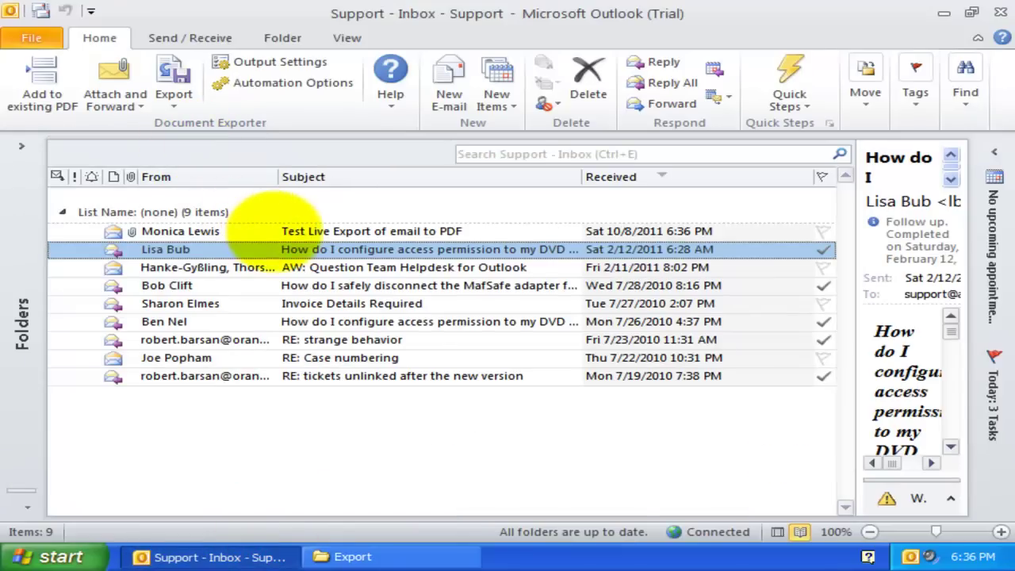
click(274, 231)
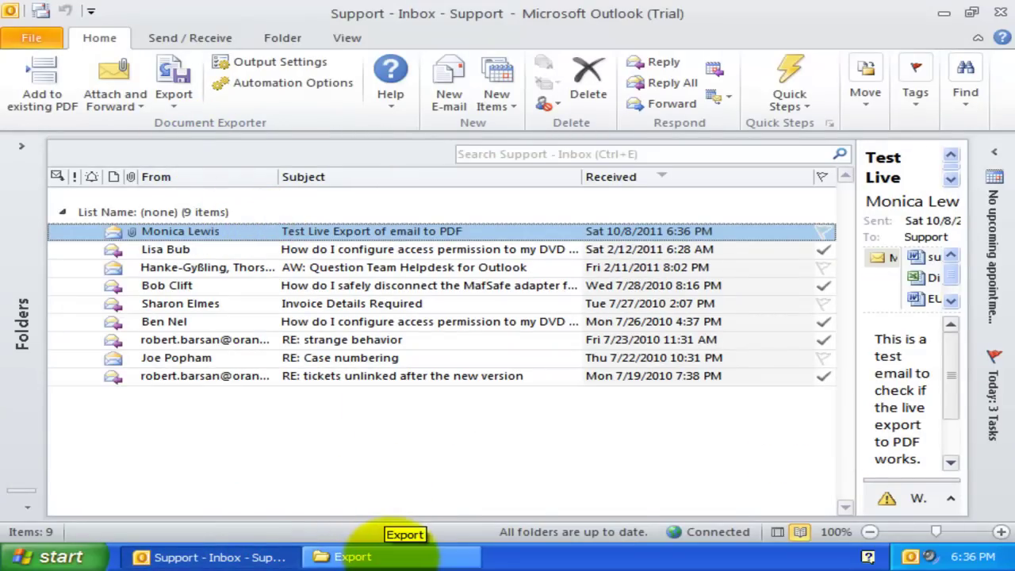
click(404, 555)
double_click(426, 262)
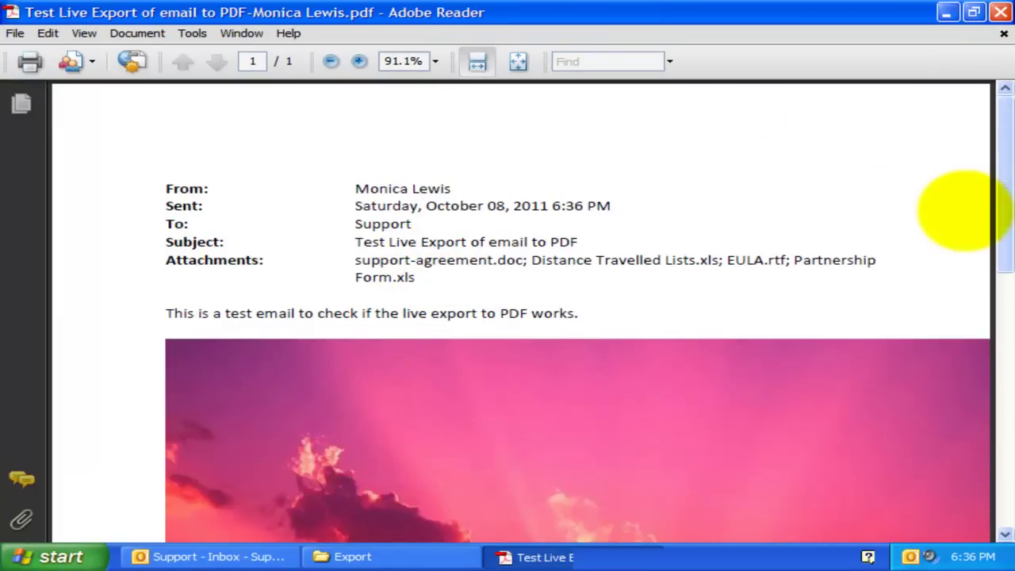
click(1000, 12)
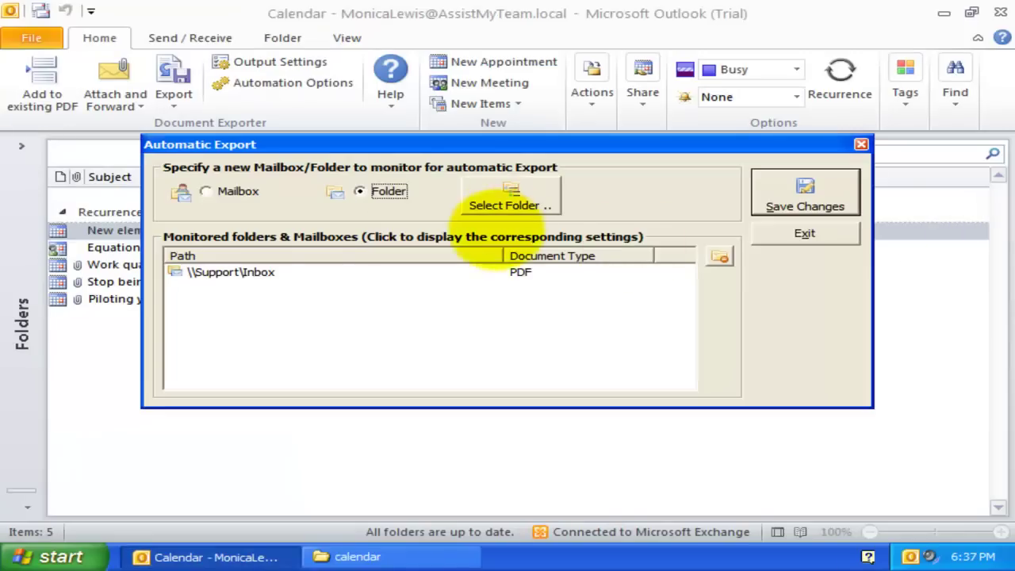
- Pick Calendar as the new folder to monitor
drag(440, 146, 479, 117)
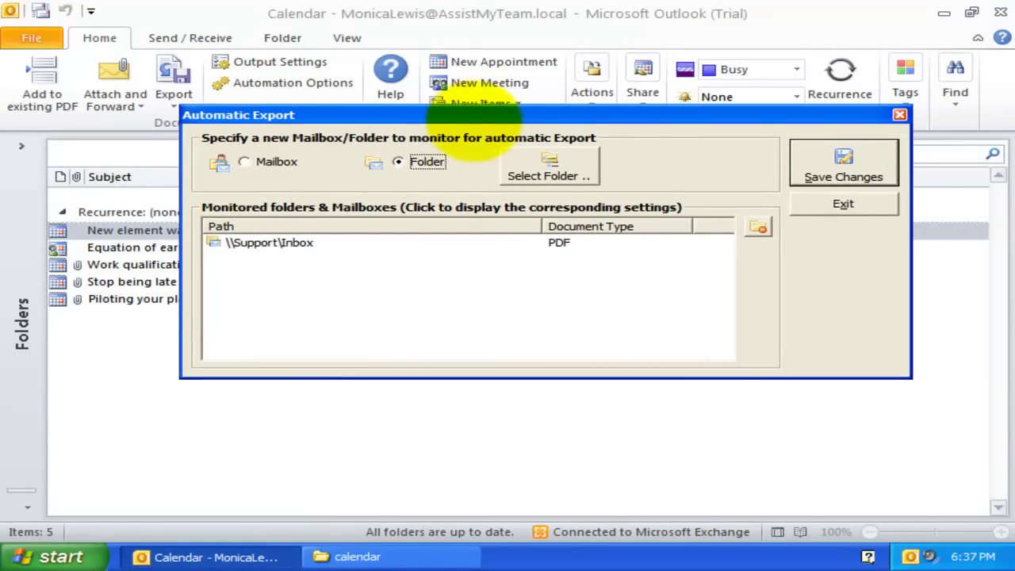
click(573, 163)
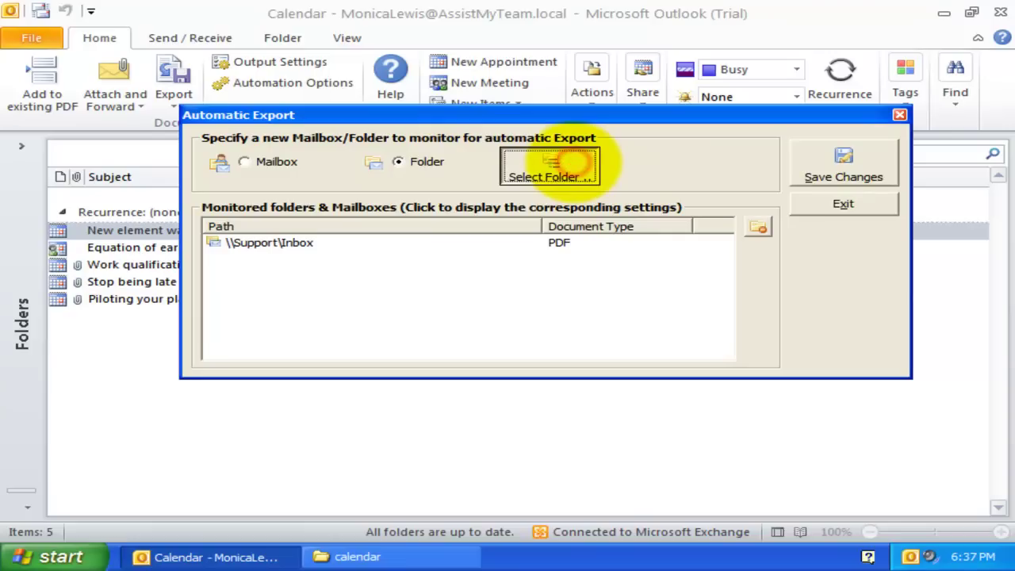
click(590, 190)
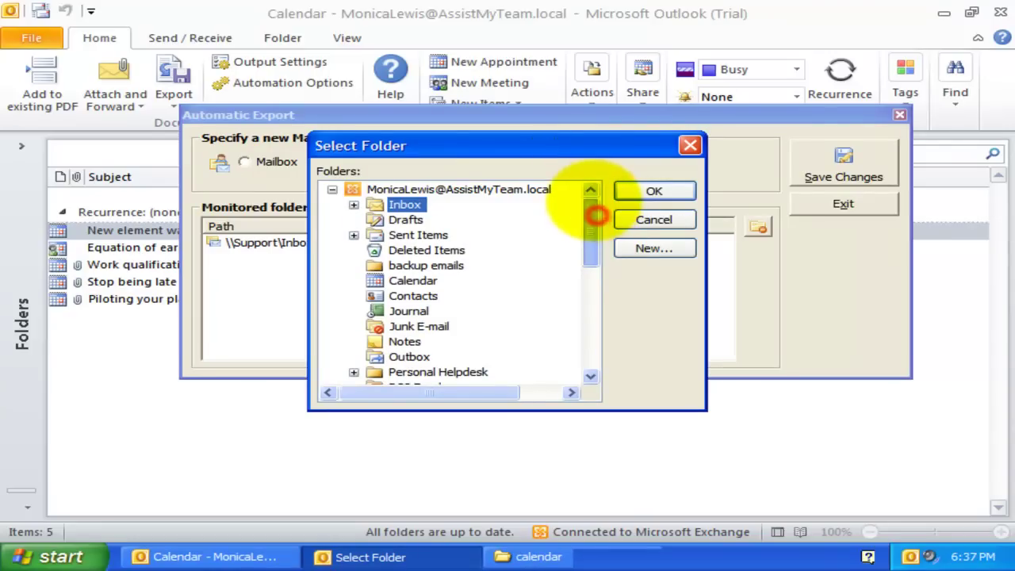
click(414, 280)
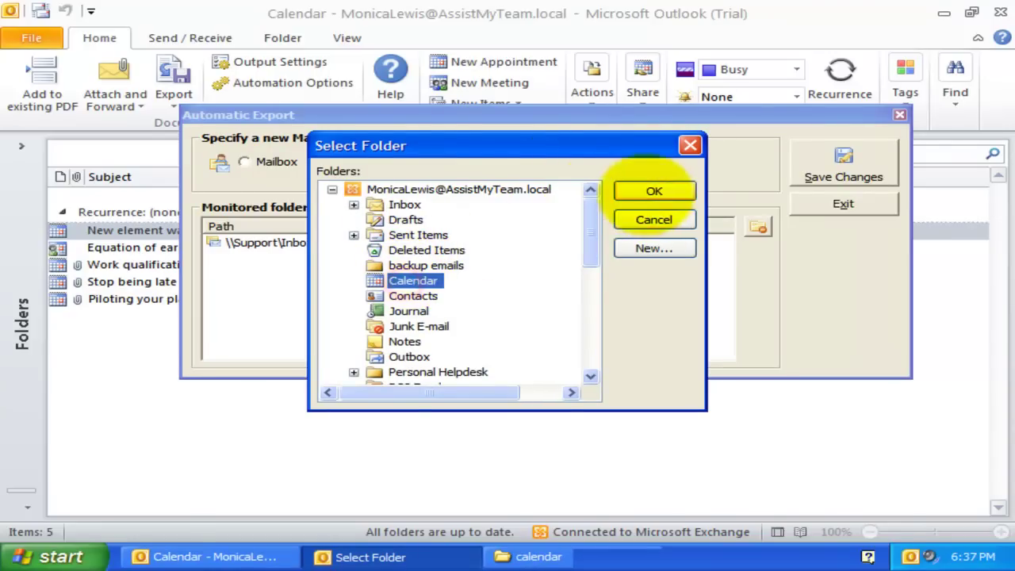
click(649, 193)
- Keep PDF as the output format and set the destination to Export\calendar
drag(639, 117, 636, 29)
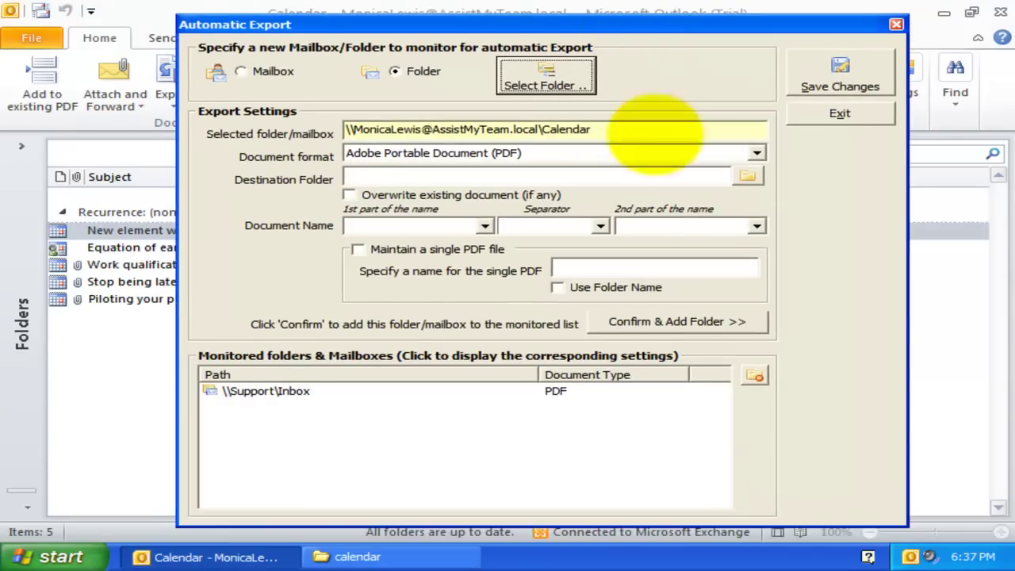
click(753, 153)
click(625, 182)
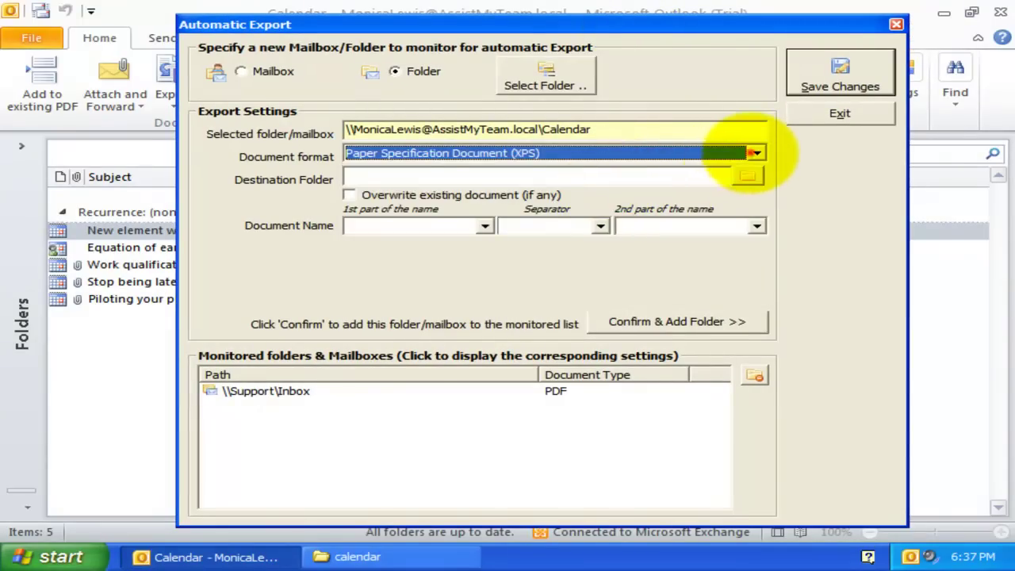
click(755, 153)
click(665, 170)
click(748, 175)
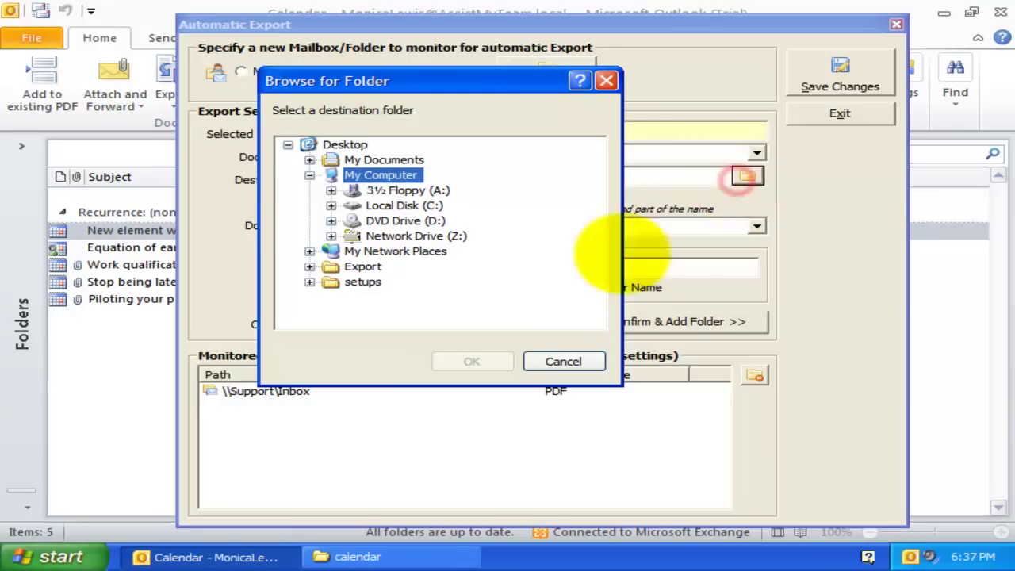
click(310, 266)
click(388, 281)
click(471, 361)
- Name exported calendar items Subject, full stop, Start
click(485, 226)
drag(486, 252, 484, 295)
click(434, 317)
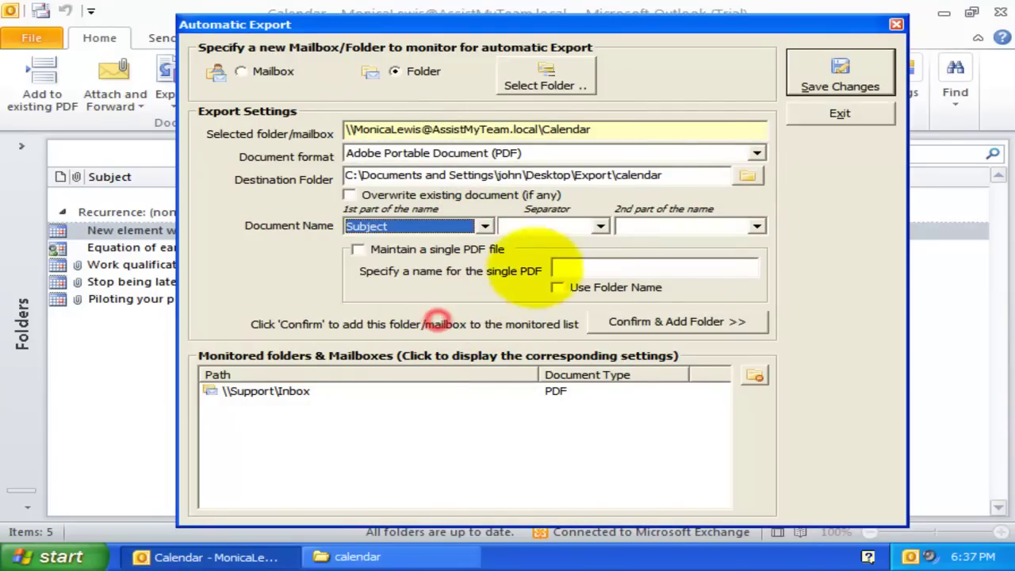
click(600, 226)
click(532, 268)
click(721, 226)
scroll(722, 306, down, 5)
click(722, 302)
- Add Calendar, save the changes, and process its existing items
click(680, 322)
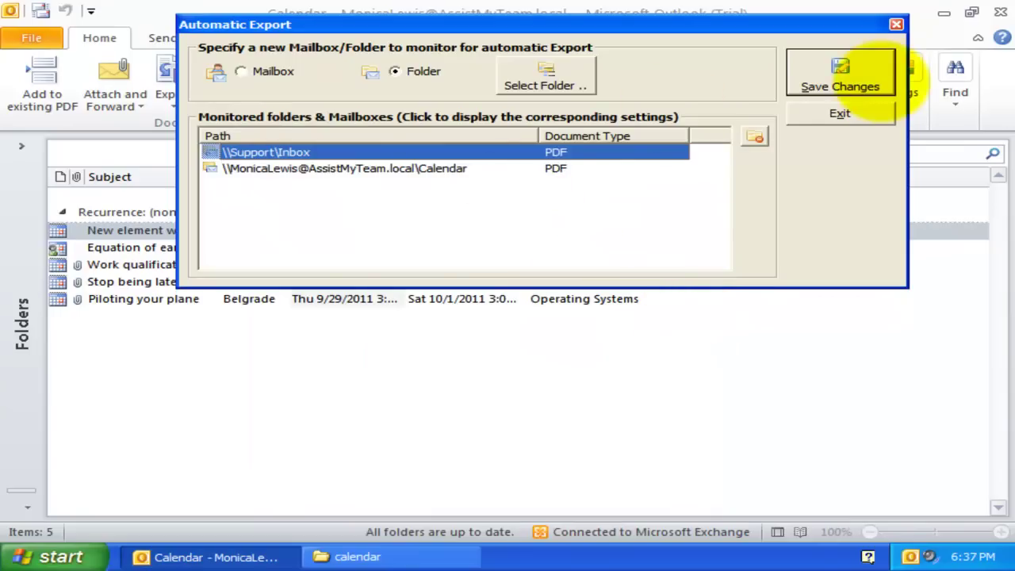
click(842, 77)
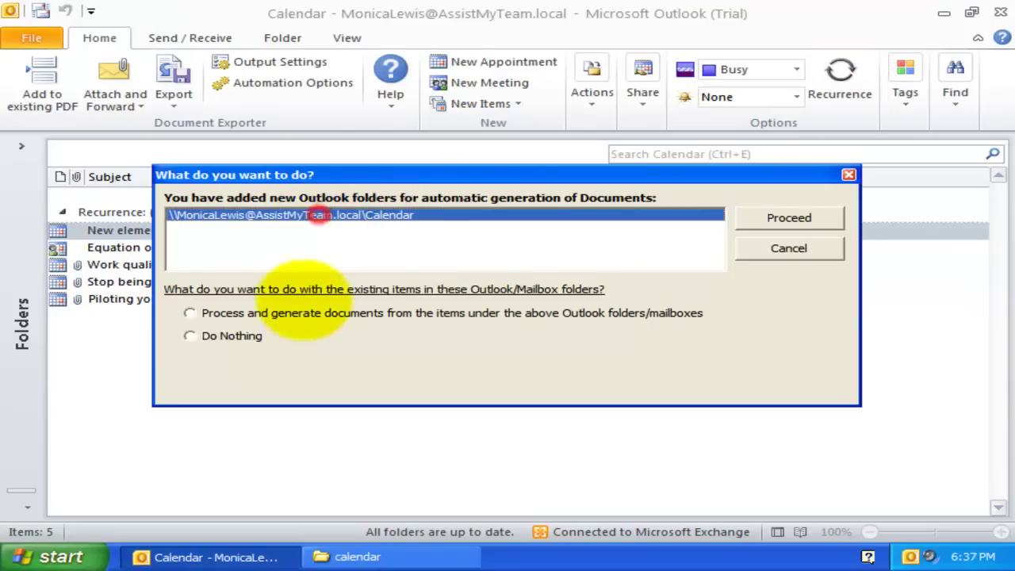
click(284, 313)
click(785, 218)
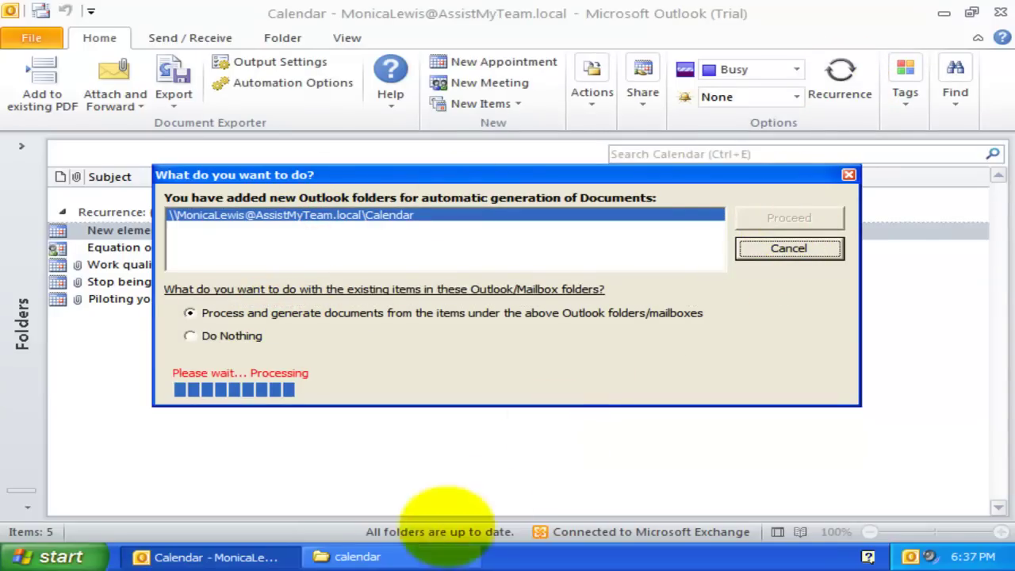
- Open the 'New element was found' PDF from Export\calendar, check its dates, and close it
click(365, 556)
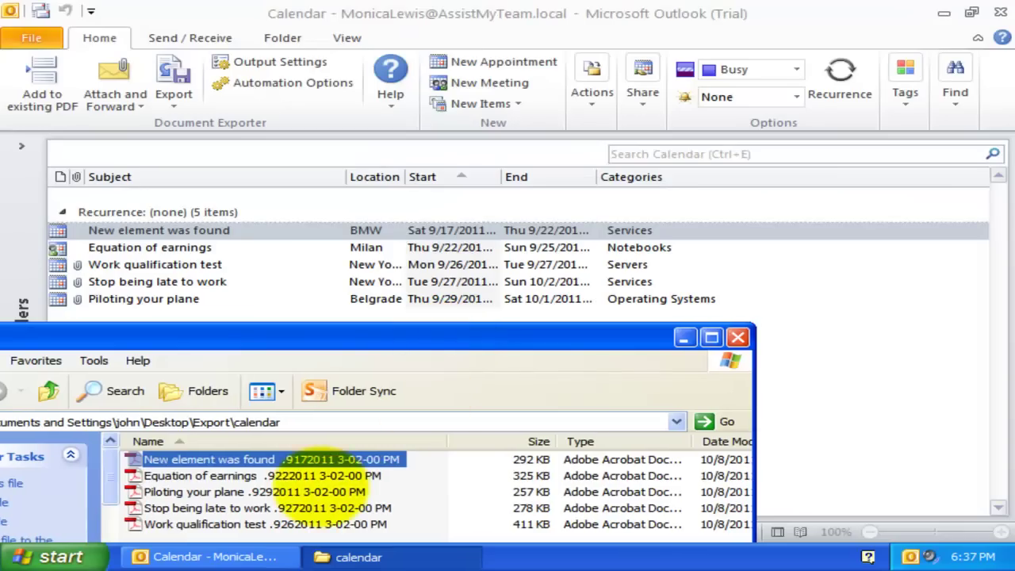
double_click(315, 459)
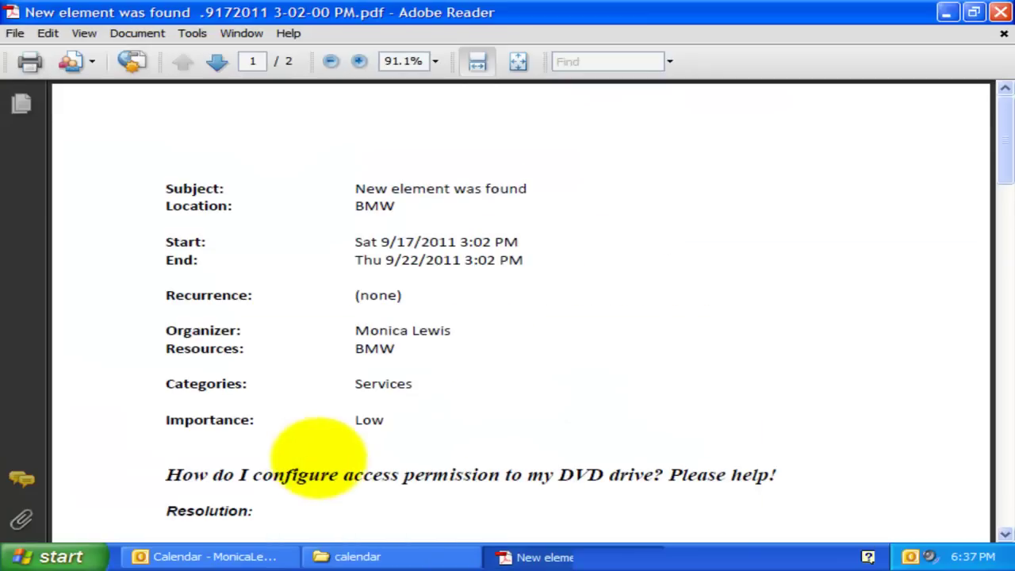
drag(198, 245, 594, 264)
click(539, 265)
drag(357, 331, 444, 337)
click(389, 349)
scroll(453, 419, down, 5)
scroll(456, 425, up, 4)
click(1002, 12)
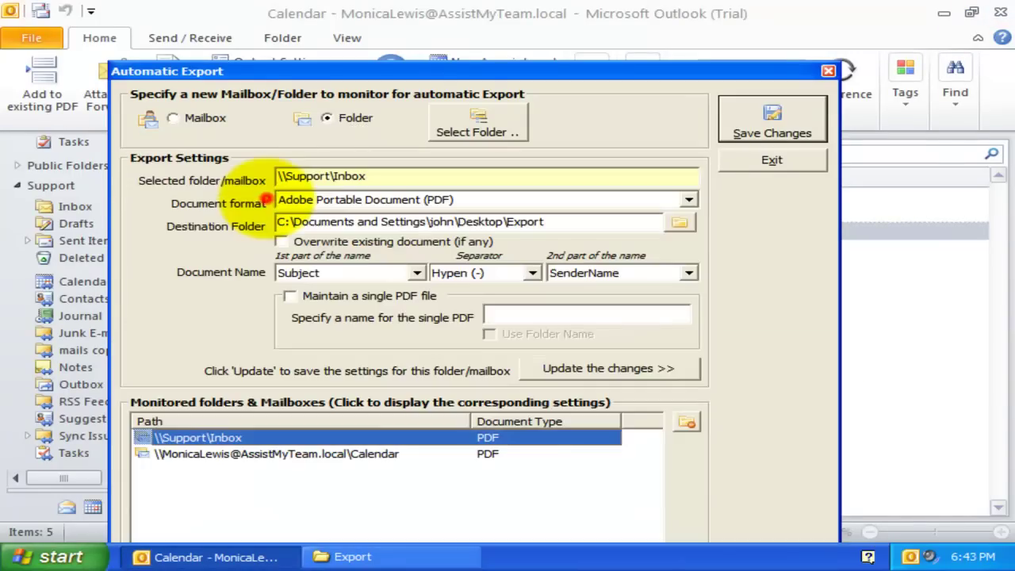
- Set \\Support\Inbox to maintain a single PDF named SupportInbox.pdf and update the entry
click(250, 198)
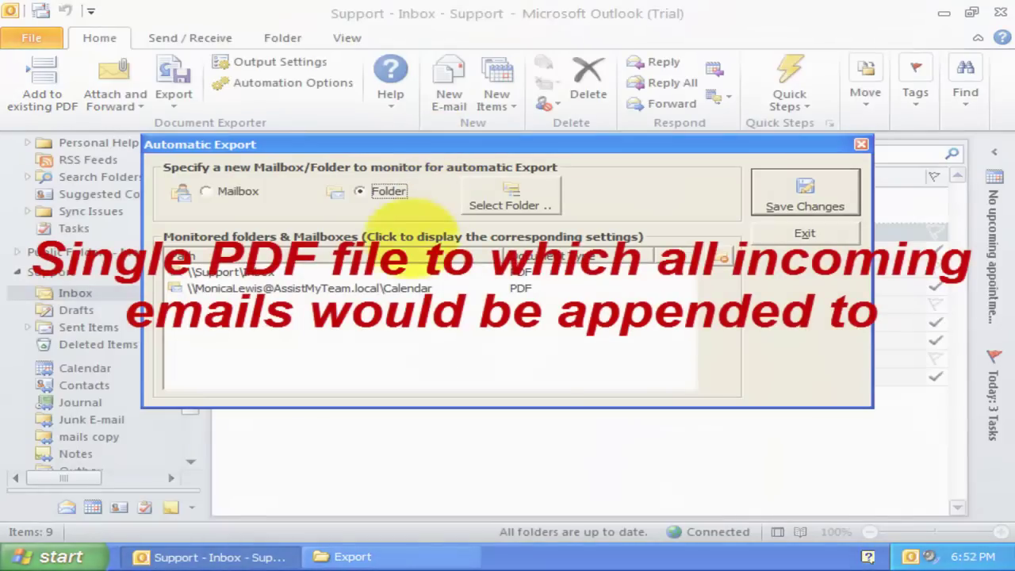
click(222, 272)
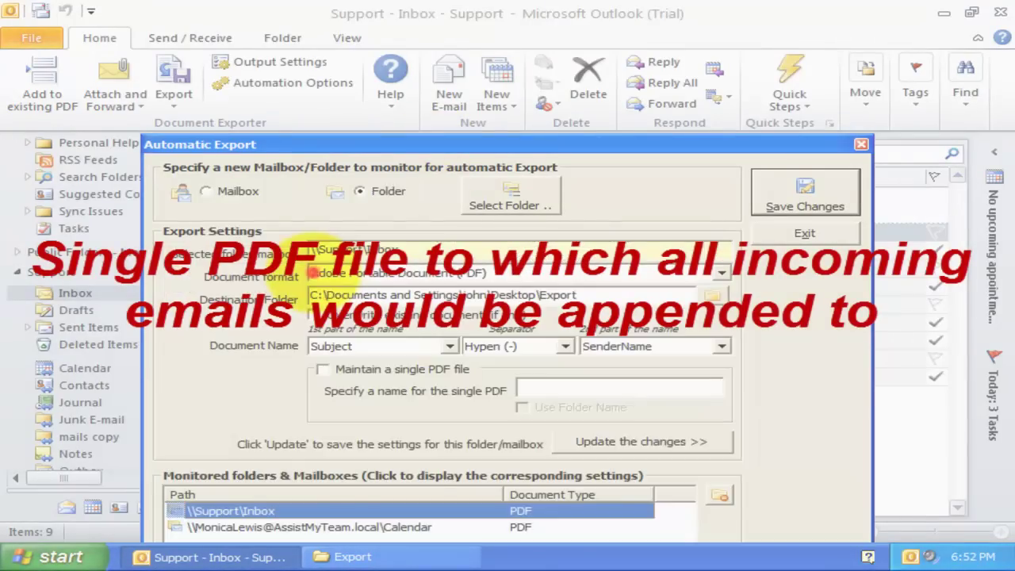
drag(418, 144, 422, 25)
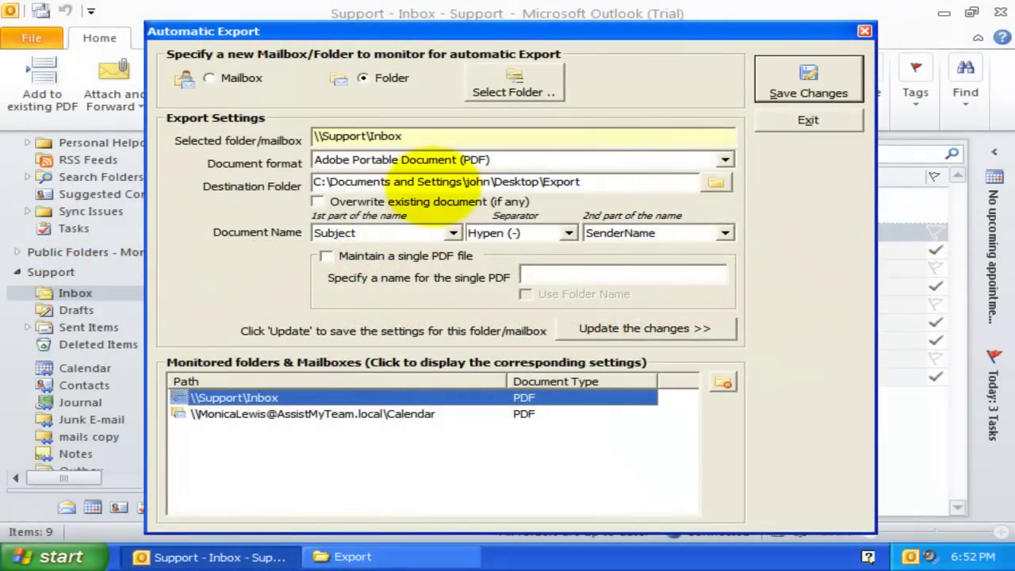
click(290, 267)
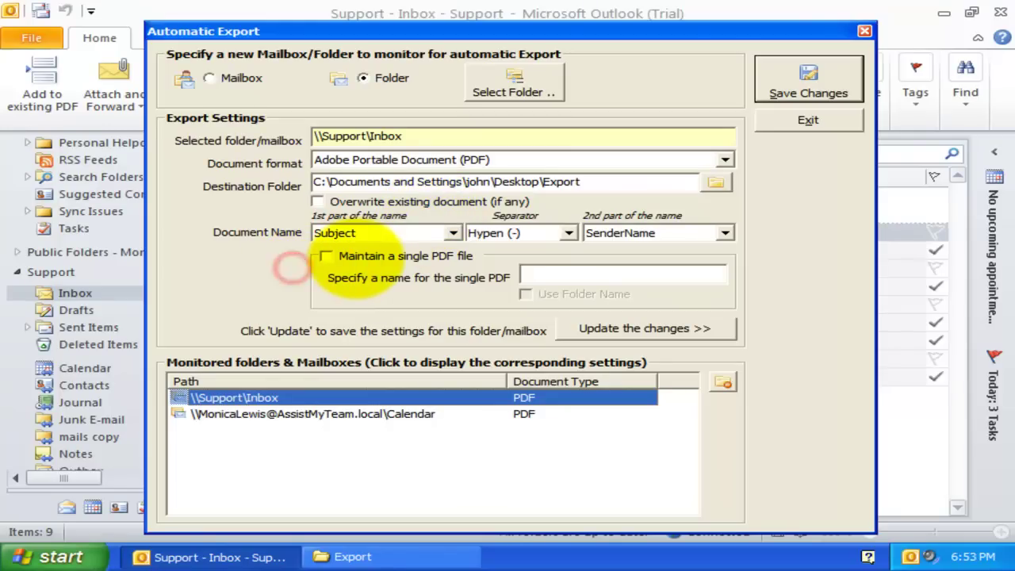
click(355, 253)
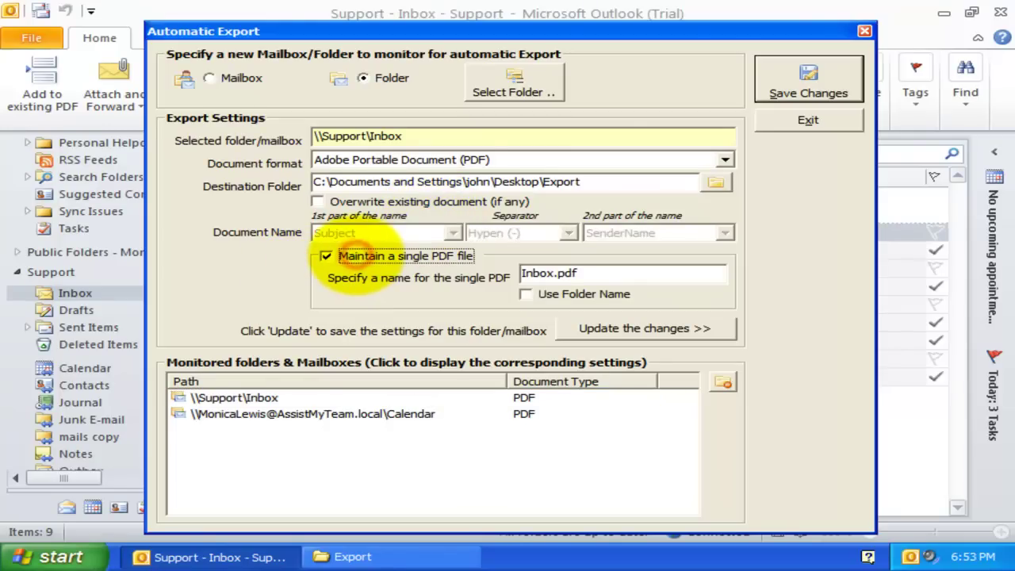
click(523, 273)
text(Support)
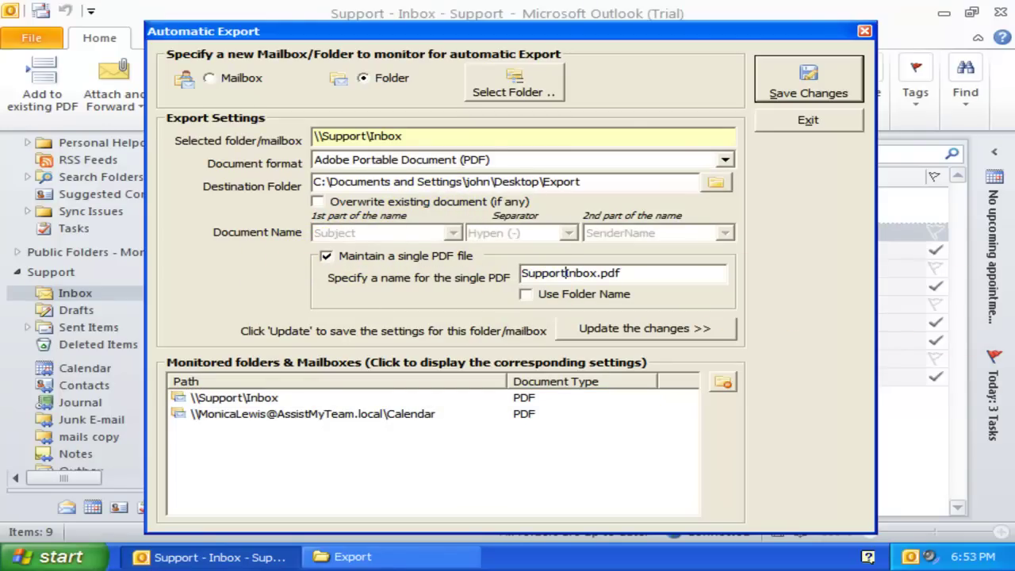
click(199, 277)
click(634, 274)
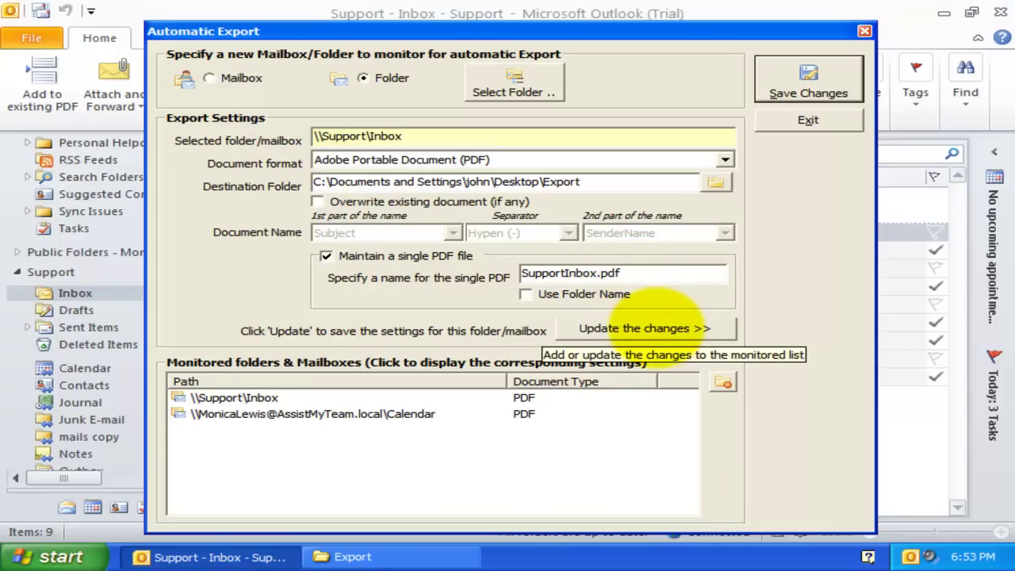
click(655, 327)
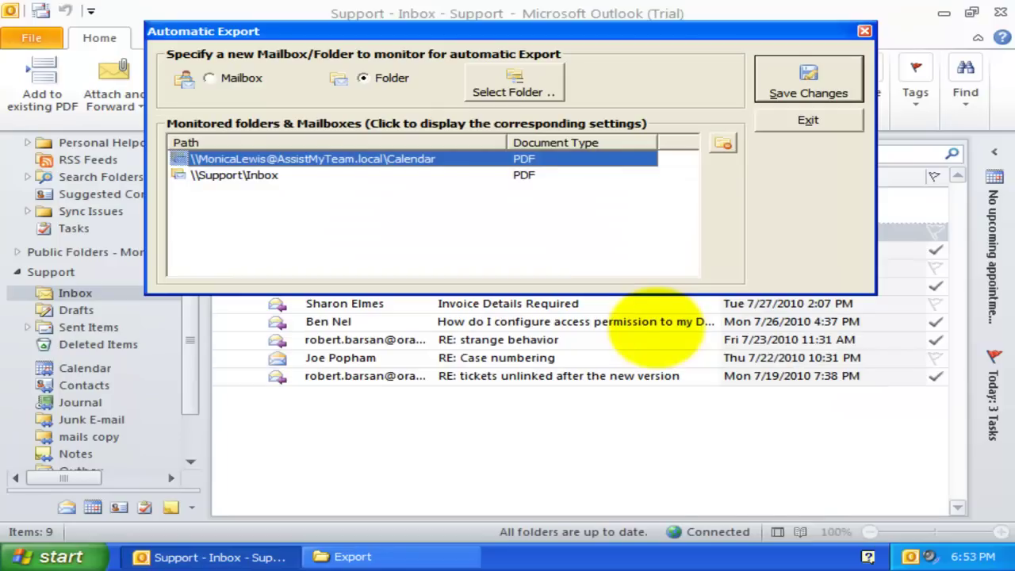
- Save the export settings and reprocess the existing Support Inbox emails
click(808, 83)
click(825, 143)
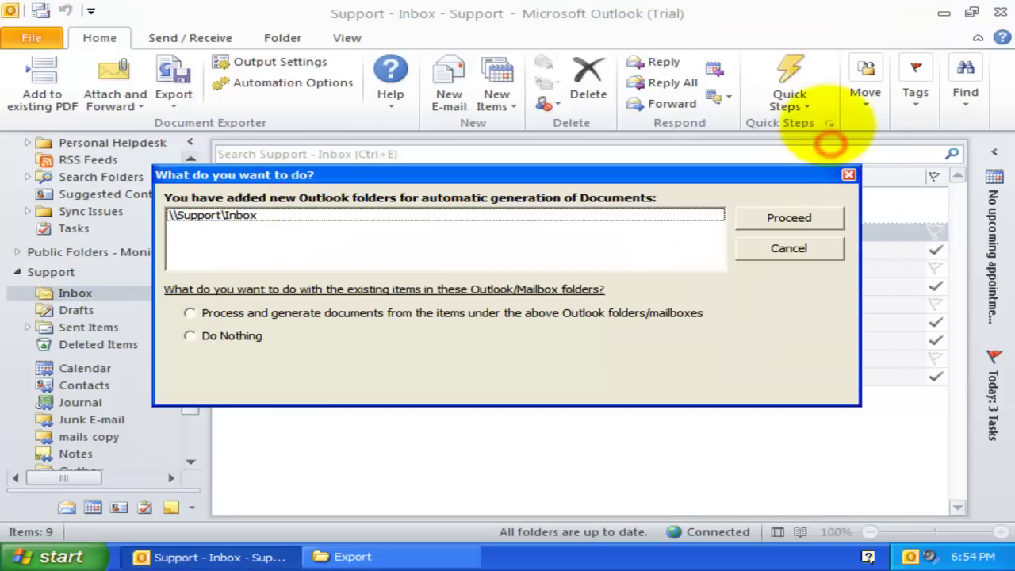
click(302, 214)
click(290, 312)
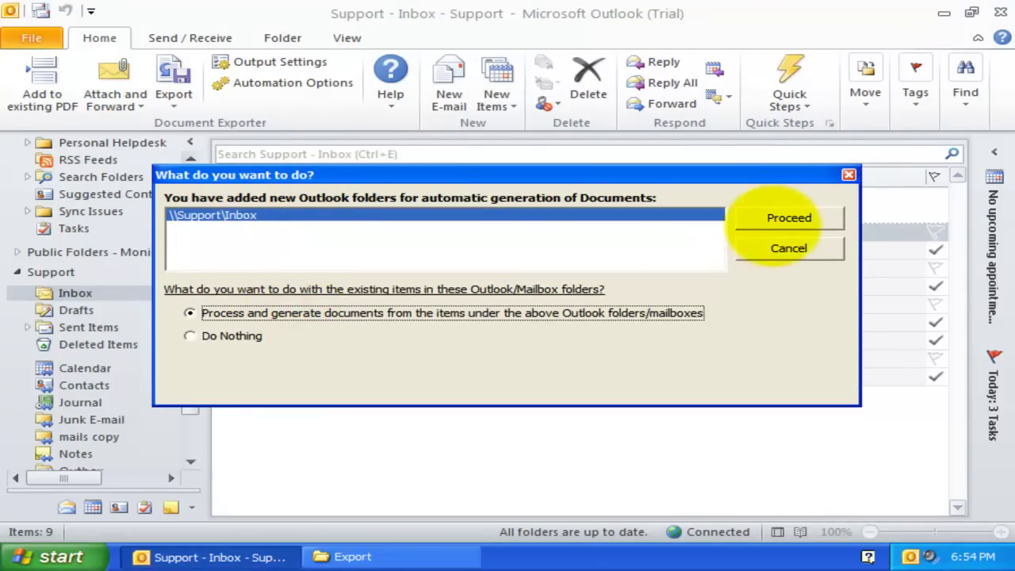
click(775, 219)
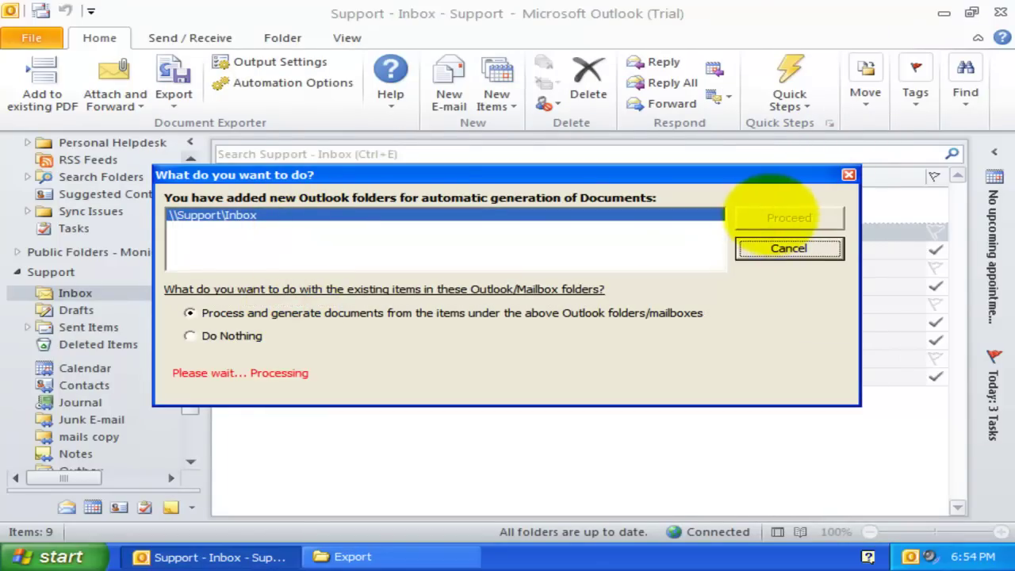
- Open SupportInbox.pdf, scroll to its last page (page 30), and close it
click(386, 555)
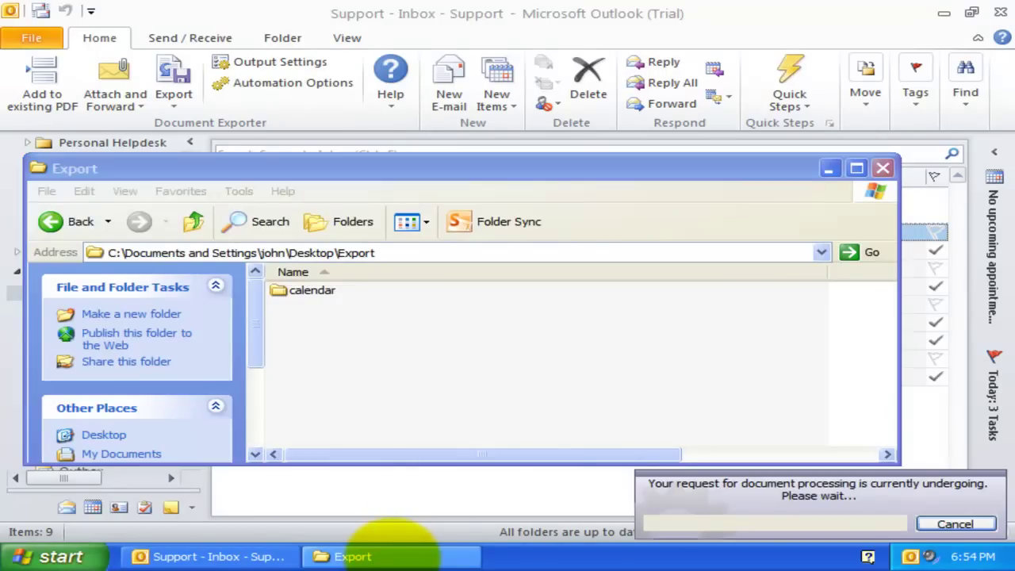
click(429, 343)
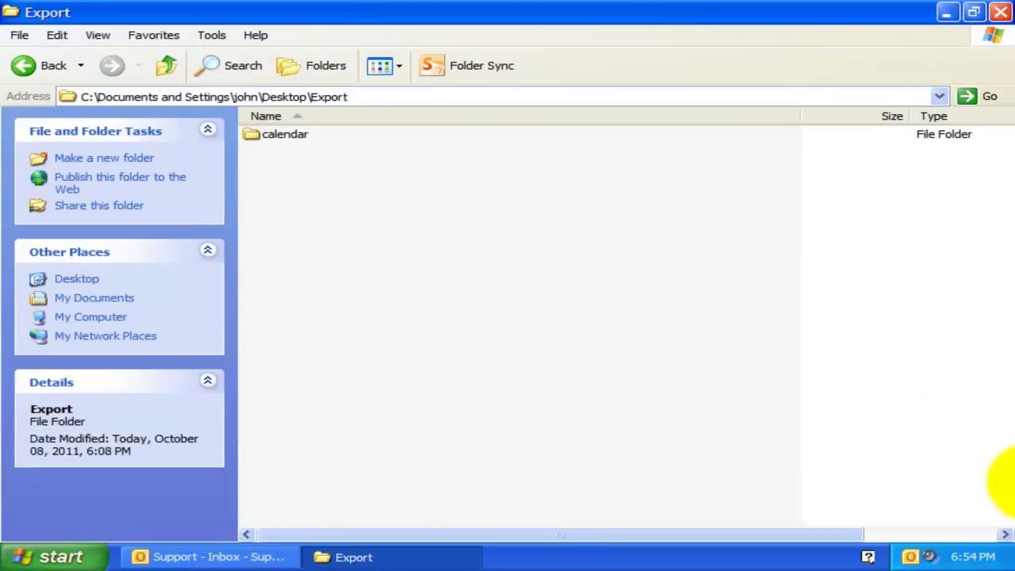
double_click(270, 149)
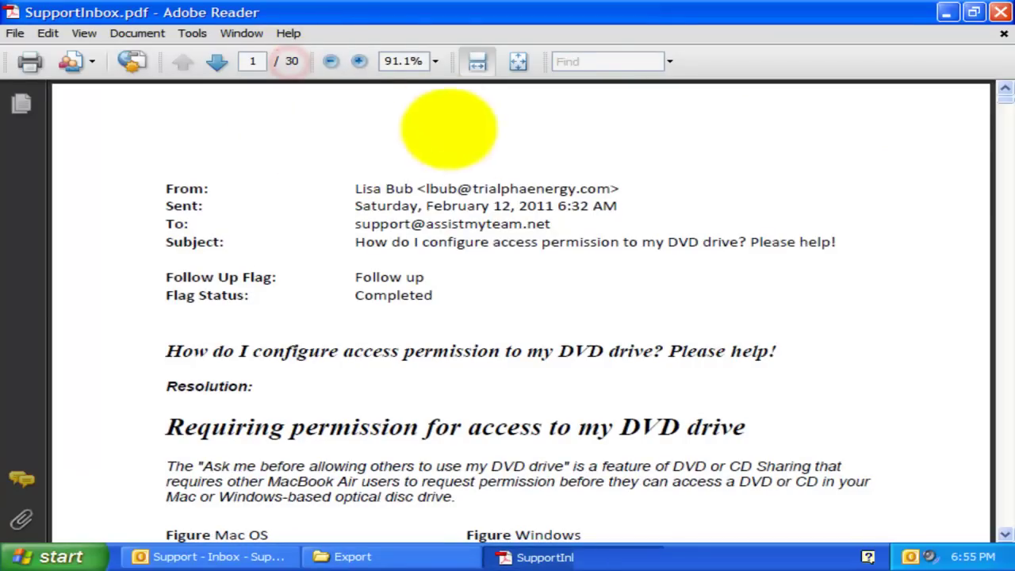
drag(1004, 94, 1001, 441)
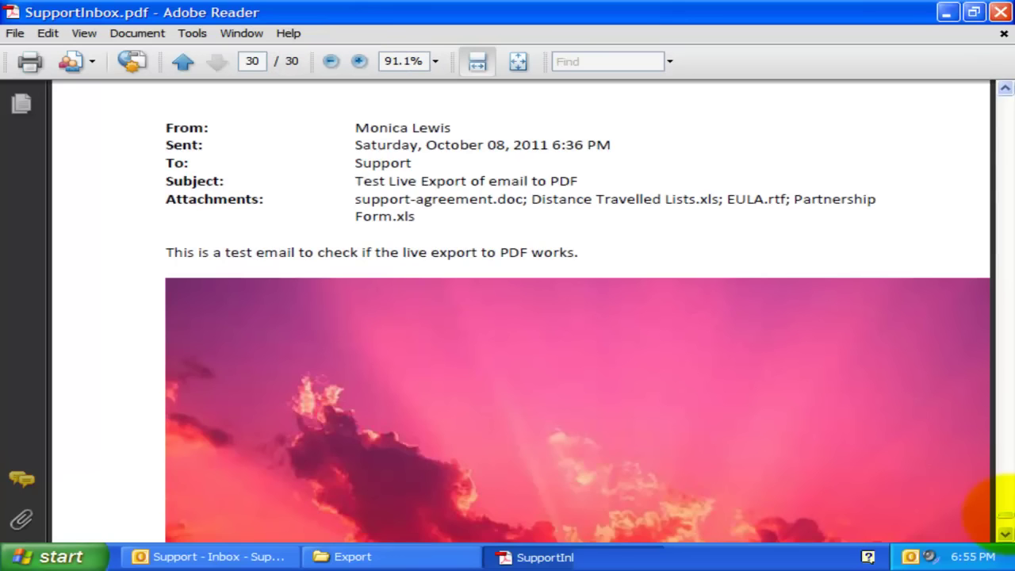
click(1001, 12)
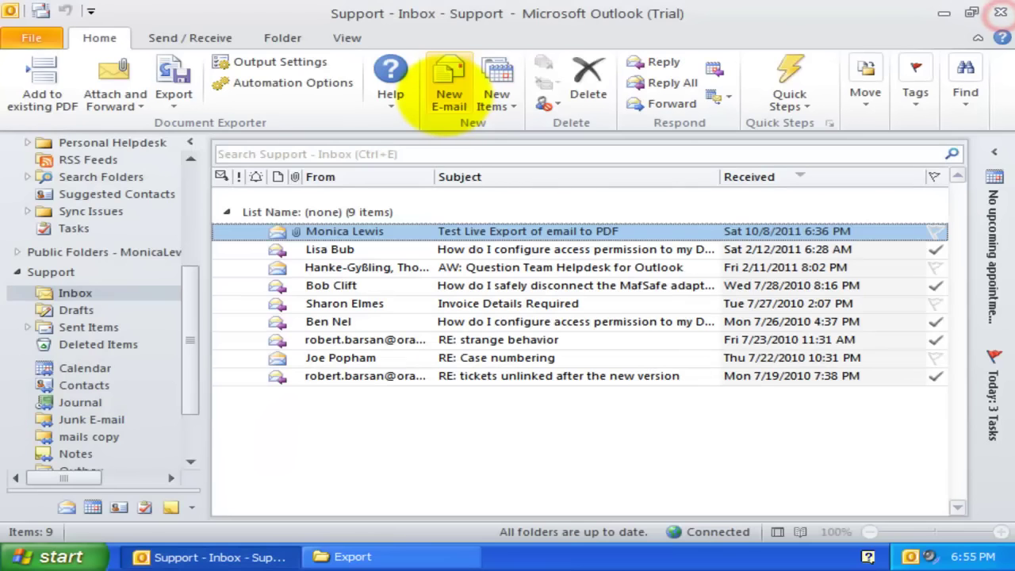
- Send Support the email 'Test Single PDF file for Support Inbox' with body starting 'This'
click(449, 86)
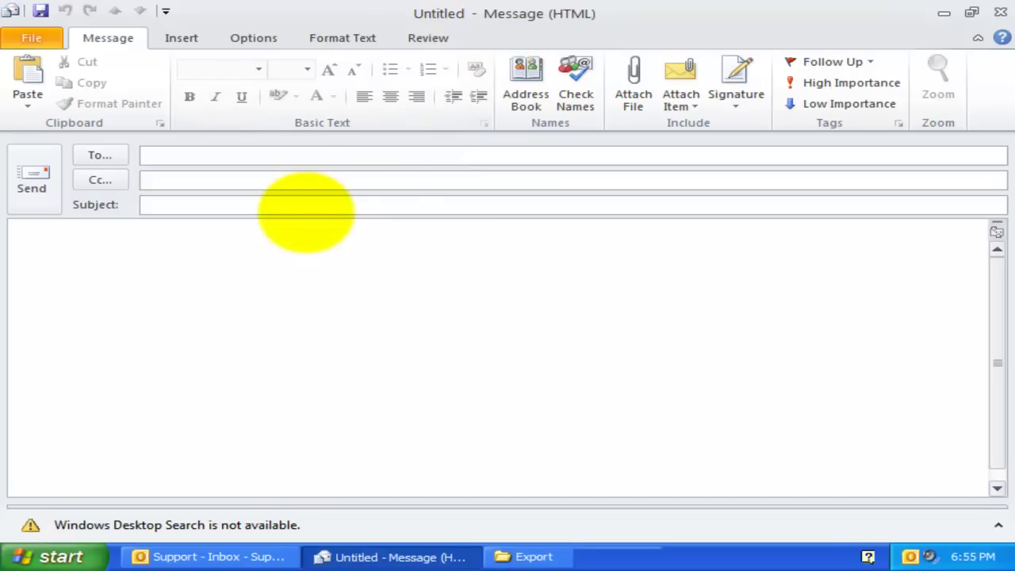
text(Sup)
key(Return)
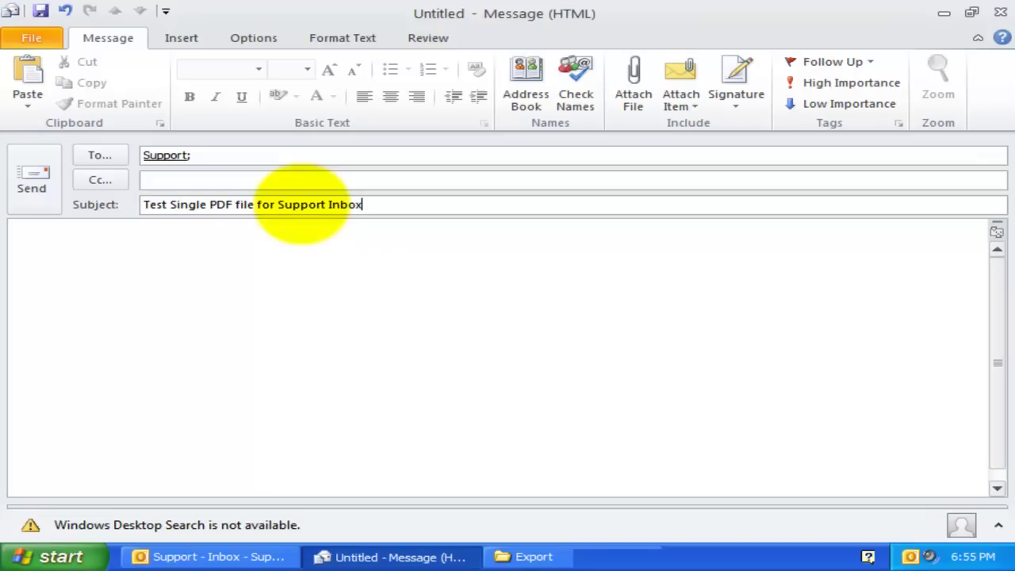
click(308, 235)
text(This)
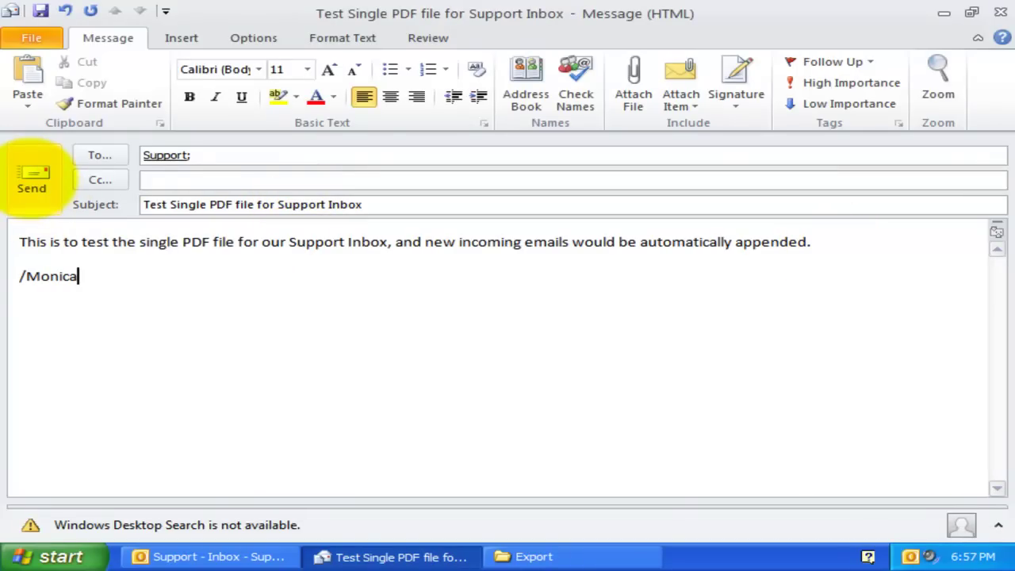
click(31, 176)
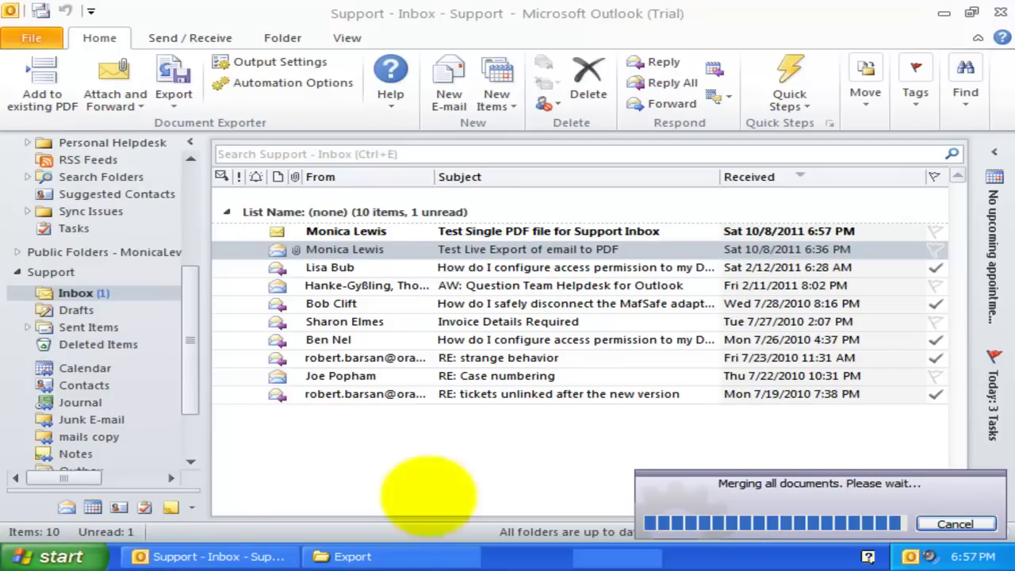
- Open SupportInbox.pdf from Export and scroll to its final page 31
click(367, 557)
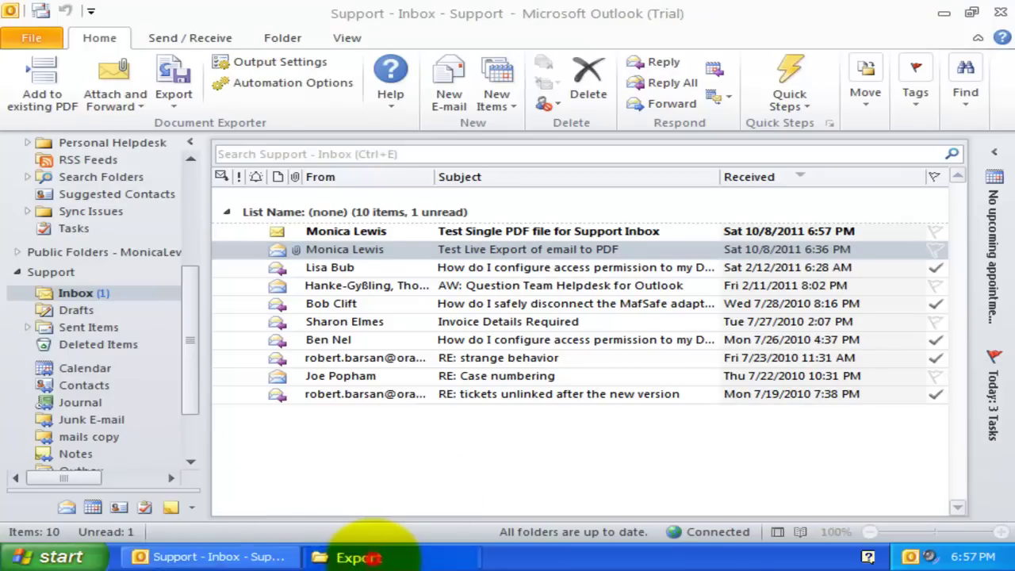
click(309, 150)
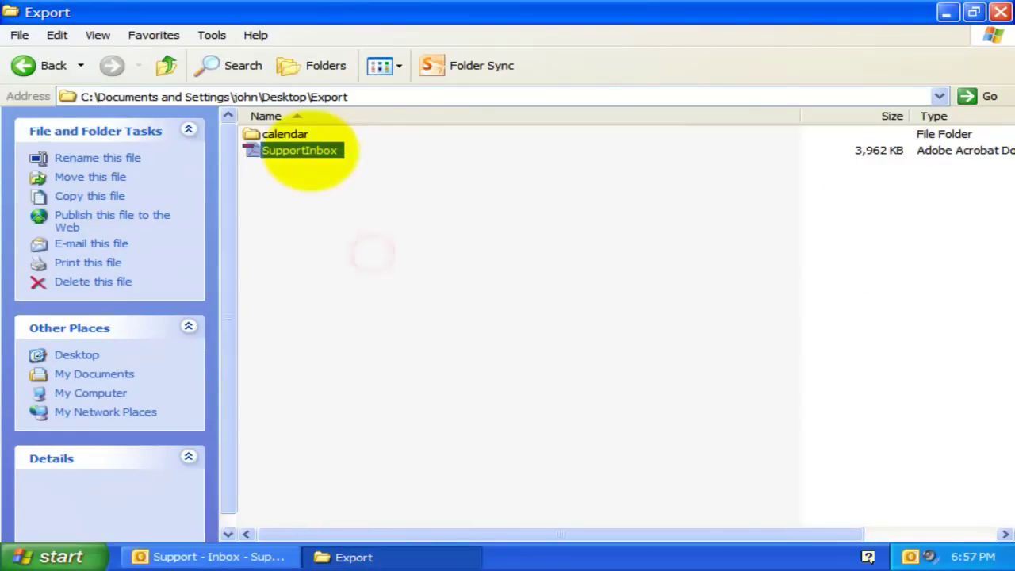
double_click(306, 151)
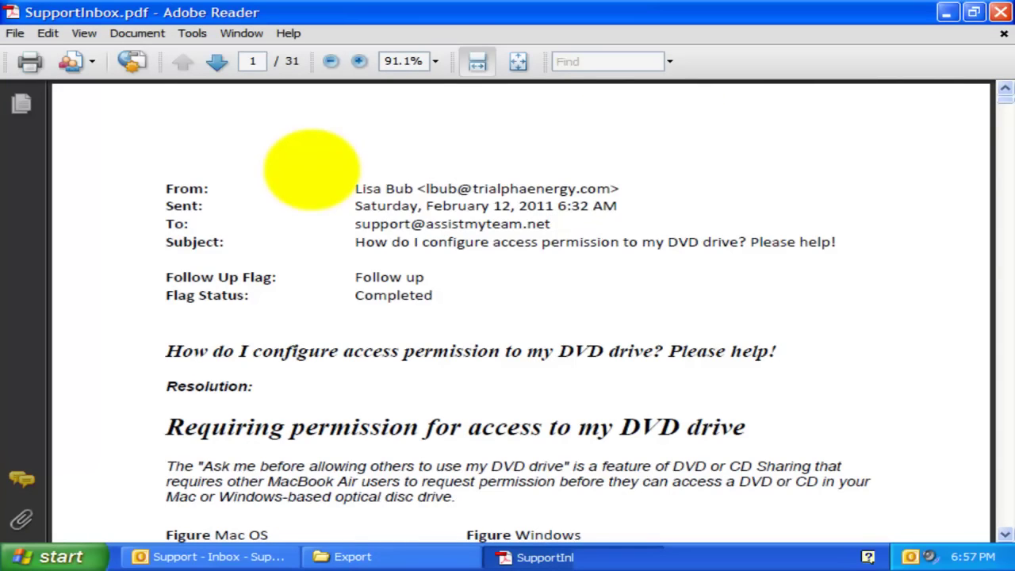
click(1003, 99)
drag(1003, 99, 932, 478)
scroll(931, 478, up, 1)
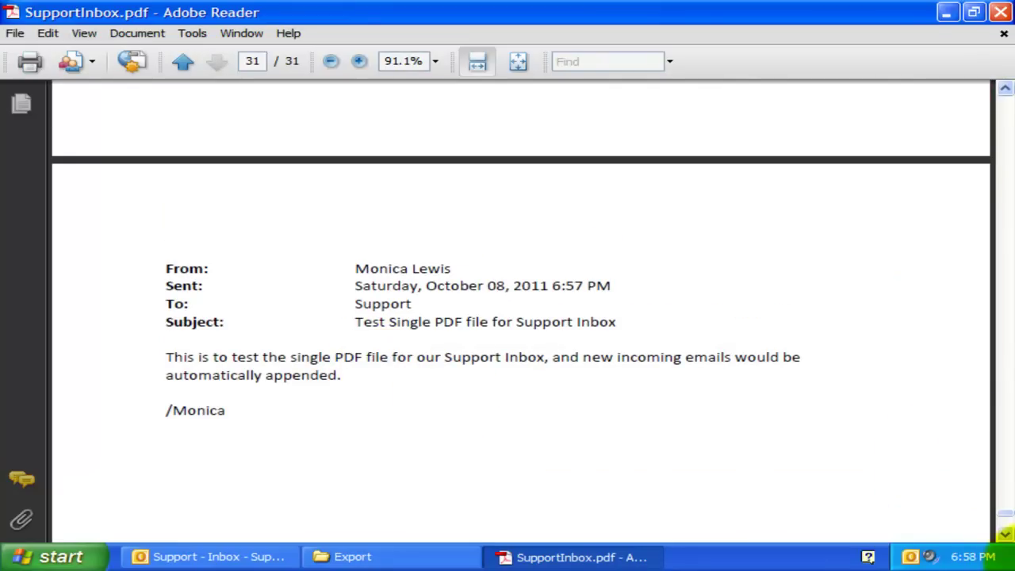
- Change options in Adobe Reader, then minimize it to reveal the Export folder
click(275, 60)
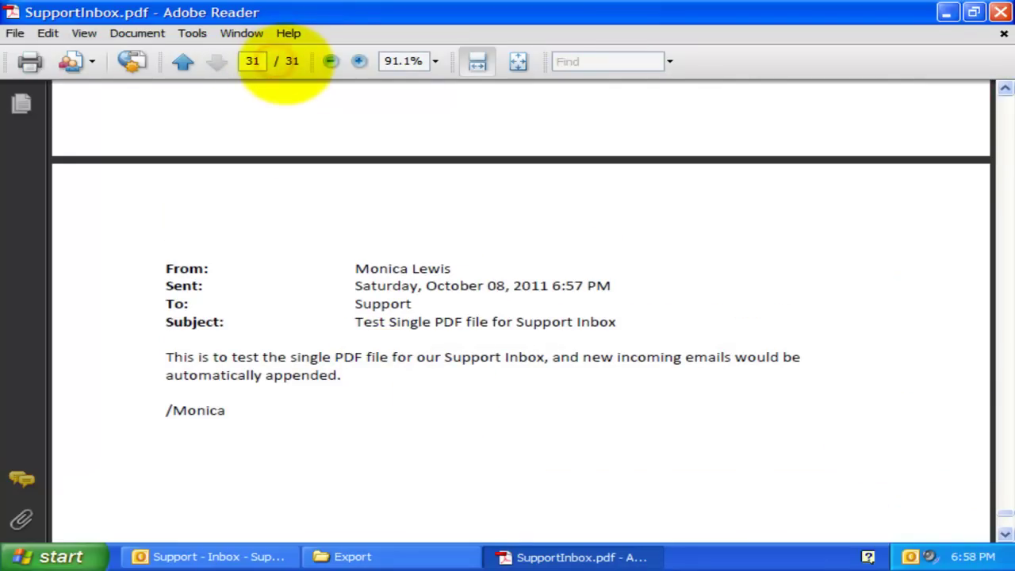
click(286, 62)
click(584, 350)
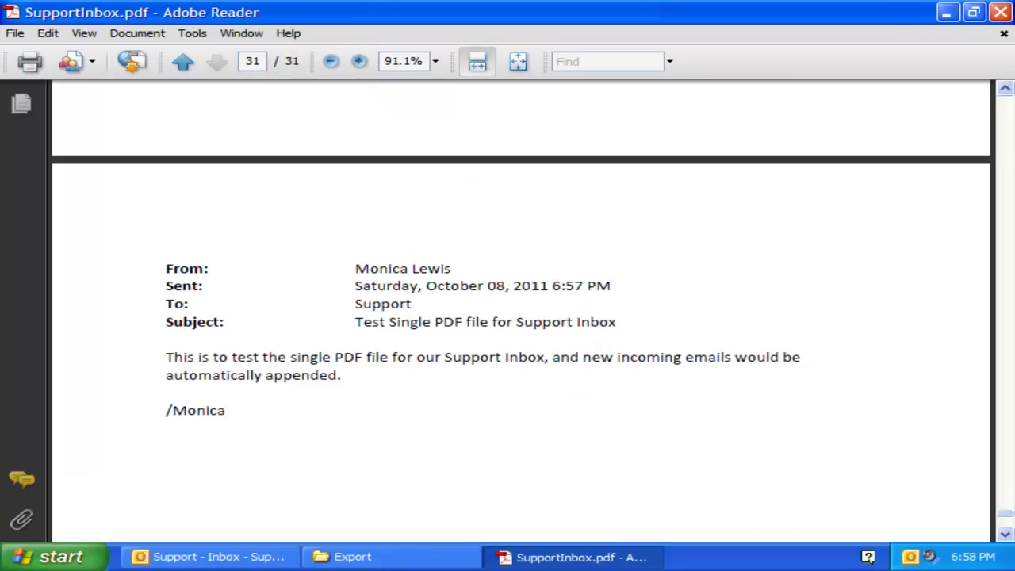
click(707, 428)
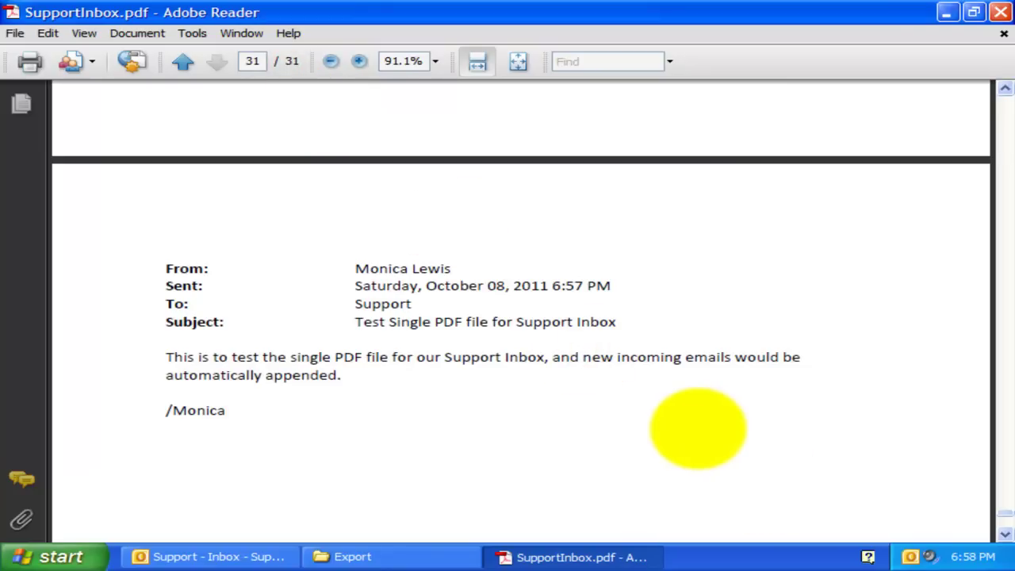
click(655, 412)
click(947, 12)
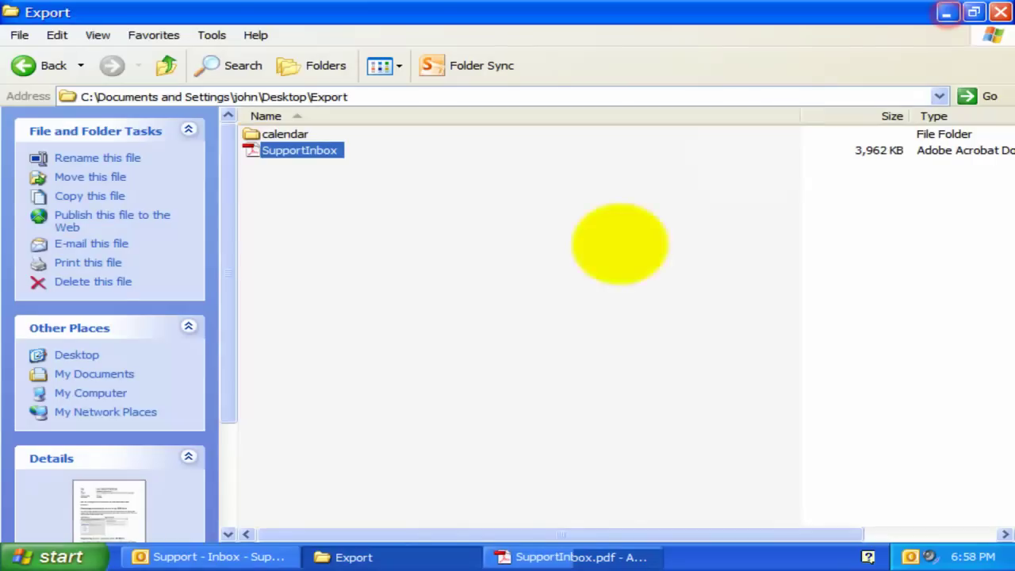
click(364, 222)
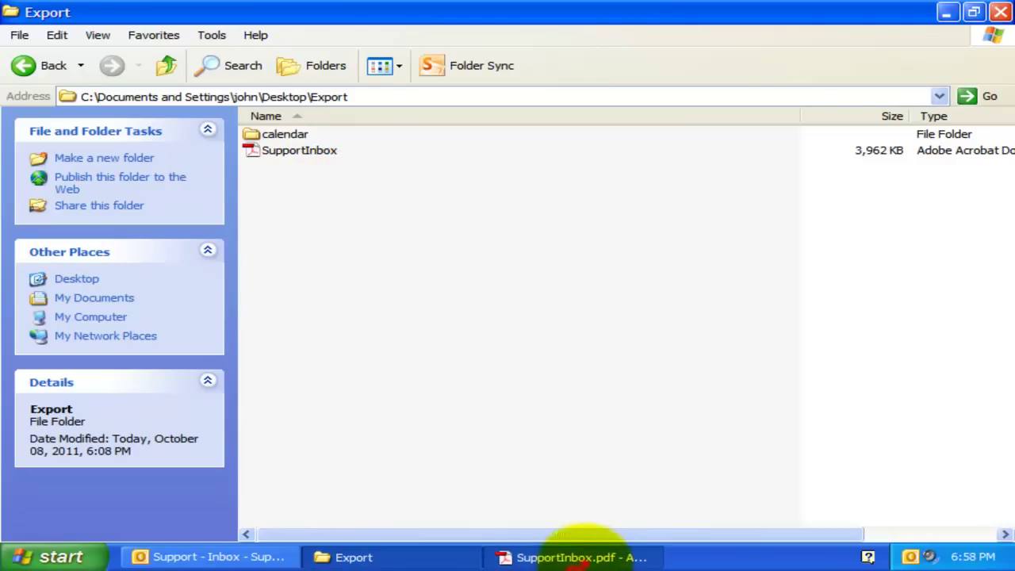
click(582, 557)
- Keep Subject naming and export attachments as individual A4 PDFs in a subfolder, skipping hidden, overwriting existing
click(949, 14)
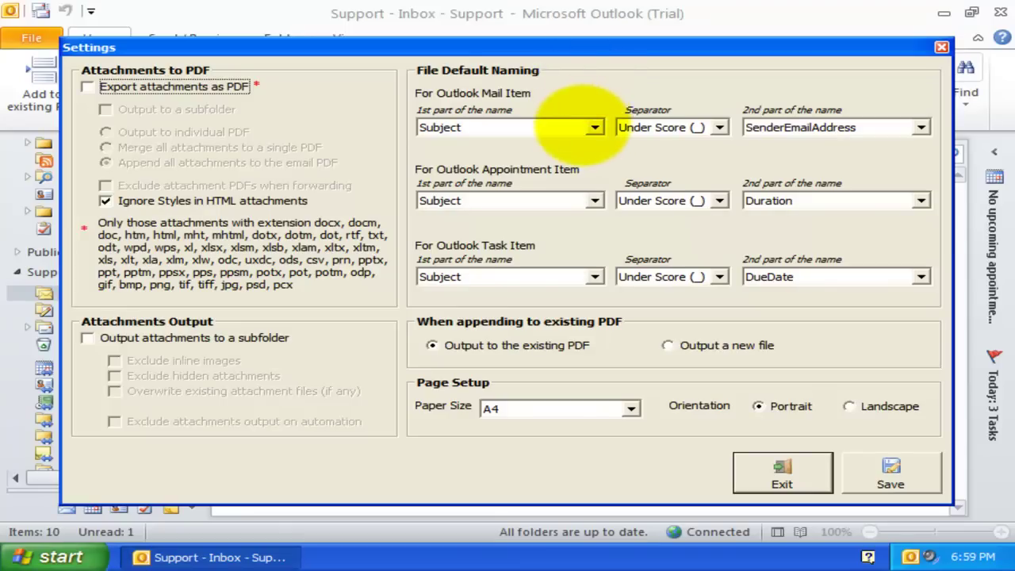
click(594, 127)
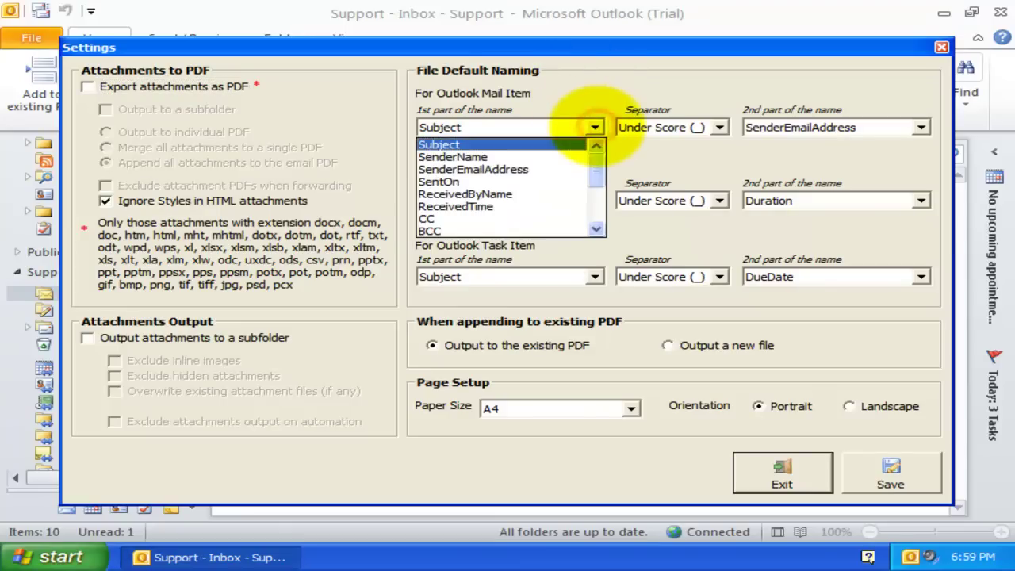
click(602, 78)
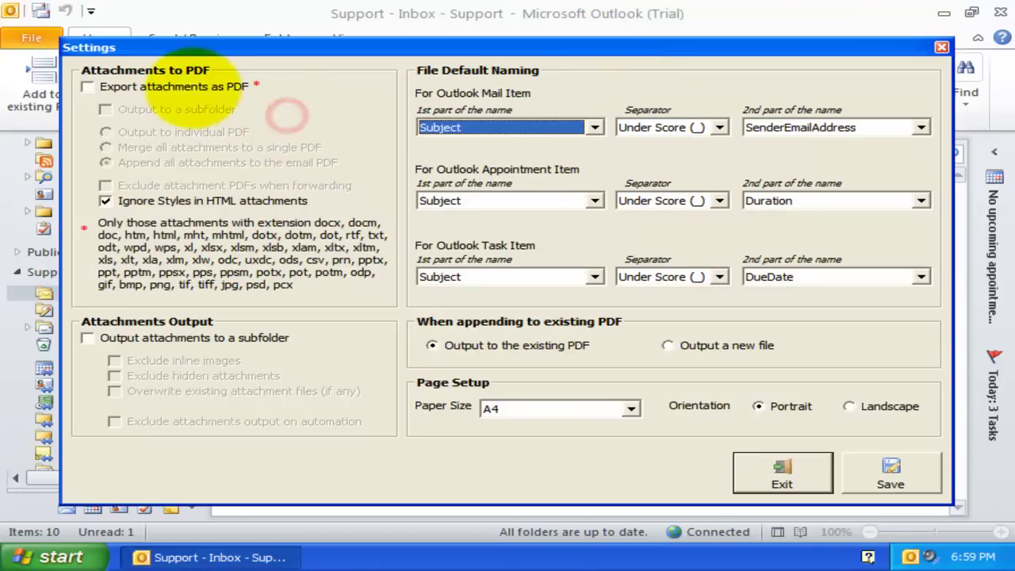
click(190, 87)
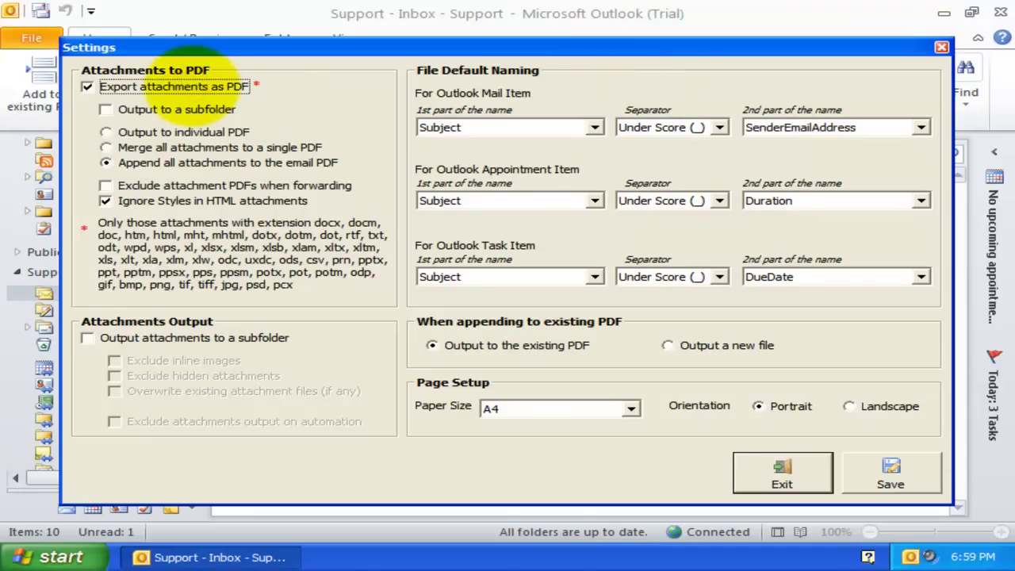
click(182, 131)
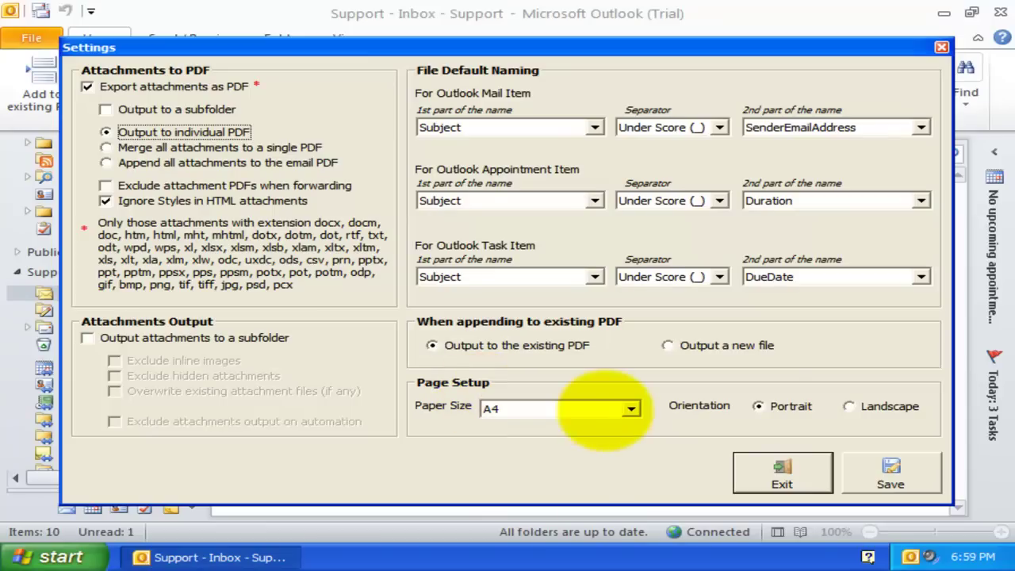
click(628, 407)
click(615, 408)
click(176, 340)
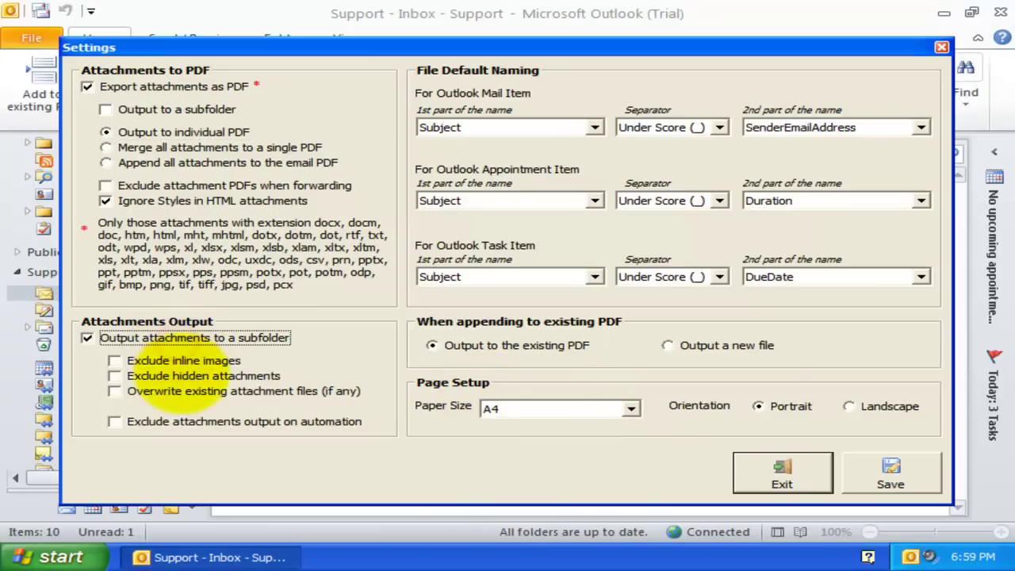
click(166, 376)
click(166, 391)
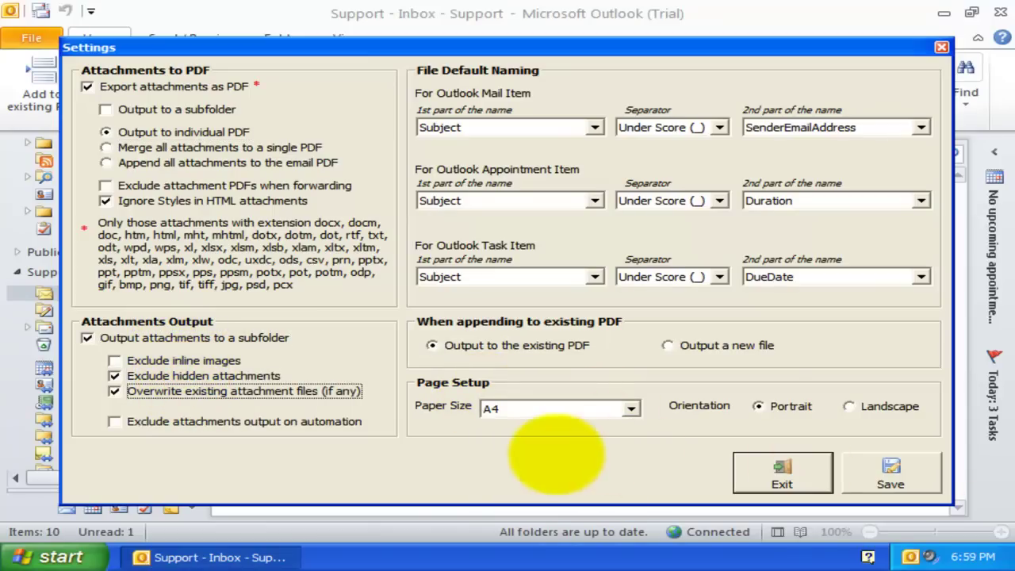
- Save the attachment export settings, closing the Settings dialog and returning to the Support Inbox
click(881, 470)
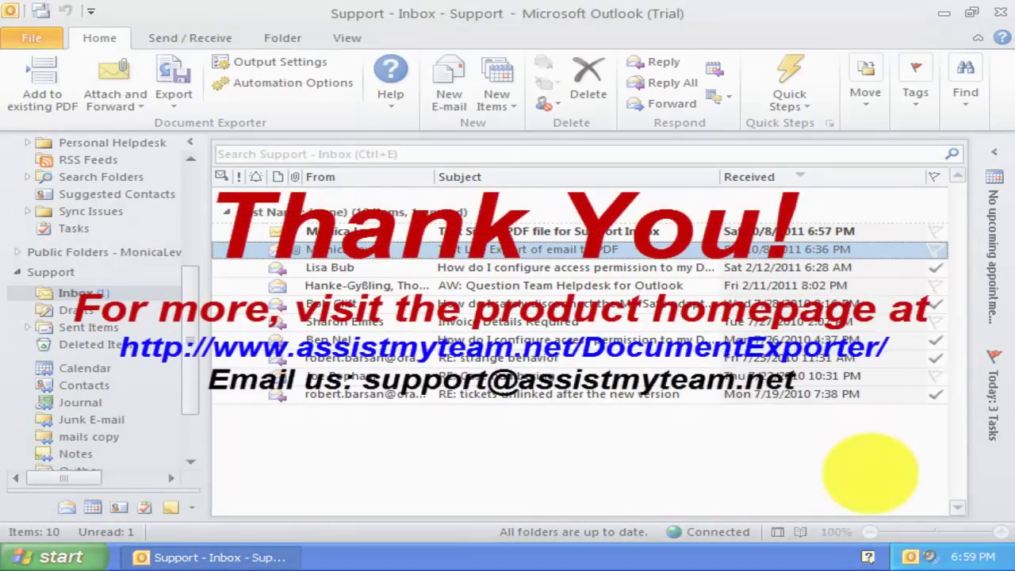